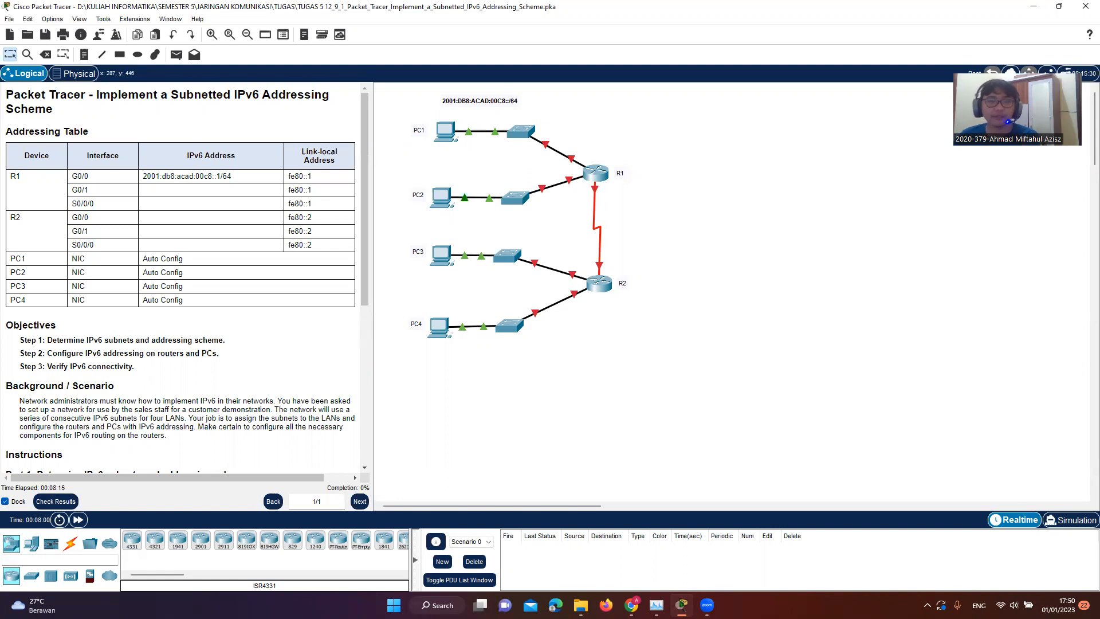
Review the lab instructions, examining the starting subnet 2001:db8:acad:00c8::/64, the subnet table and the addressing requirements for routers and PCs
key("alt+Tab")
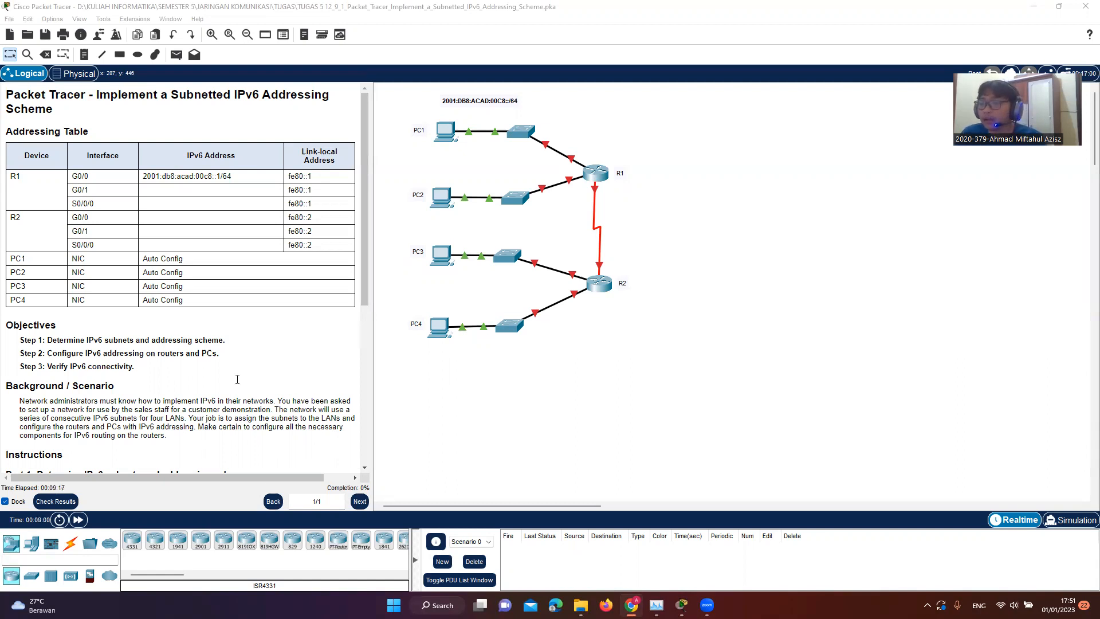
scroll(240, 384, "down", 4)
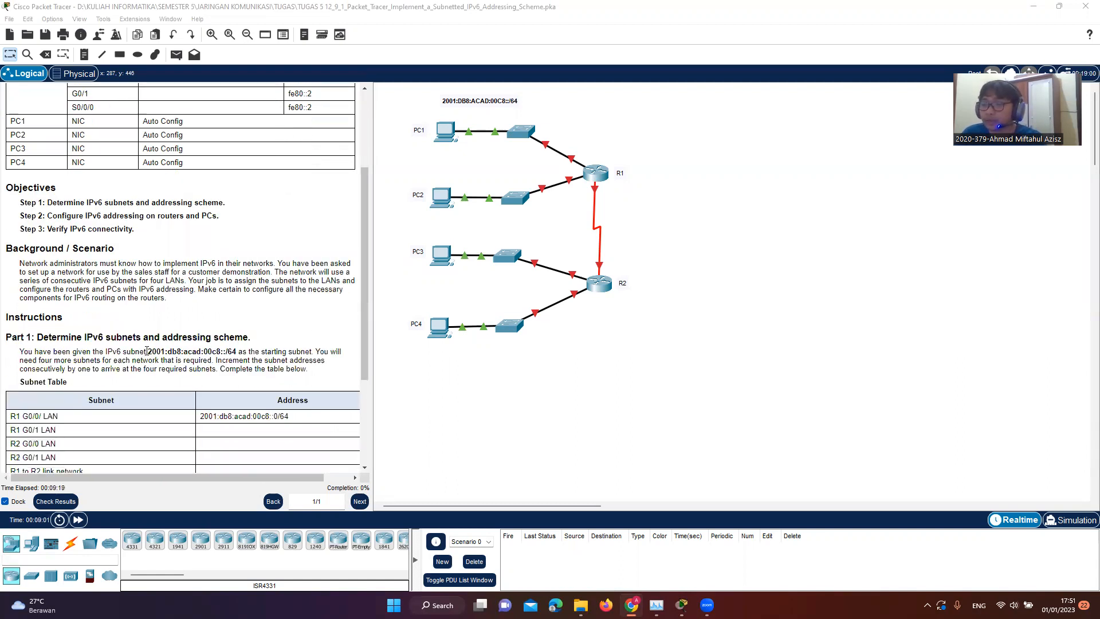
left_click_drag(147, 351, 238, 351)
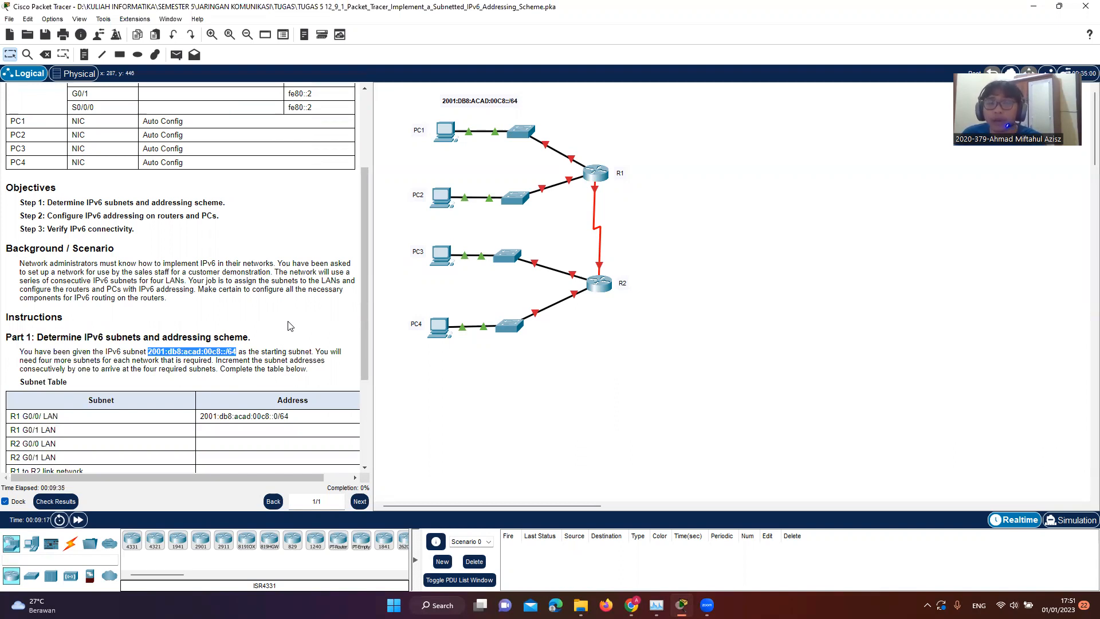
scroll(286, 333, "down", 3)
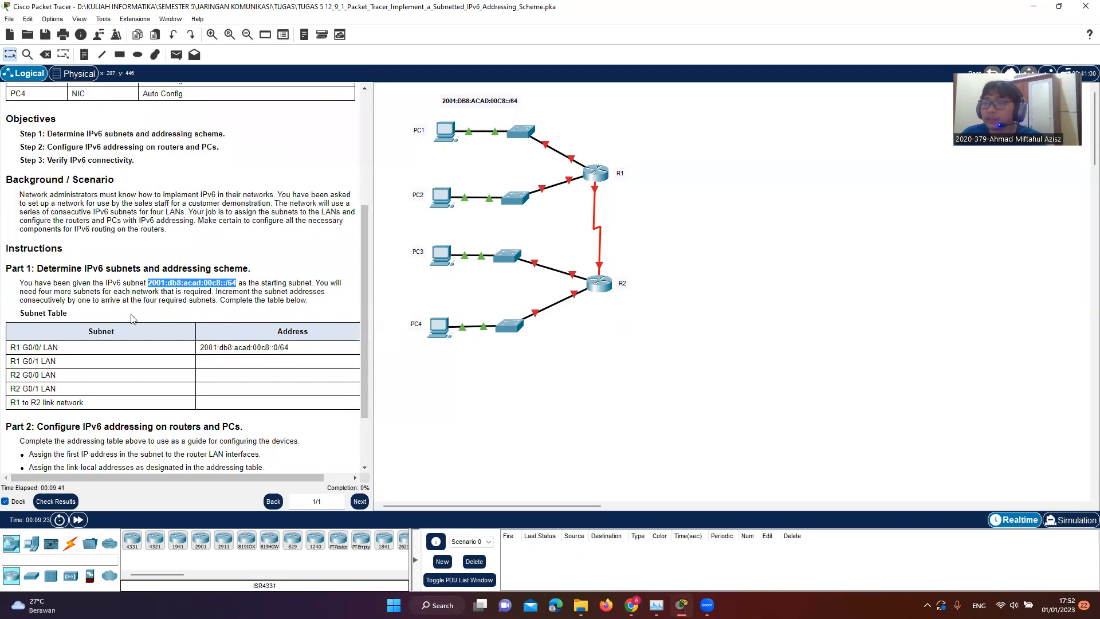
left_click(237, 363)
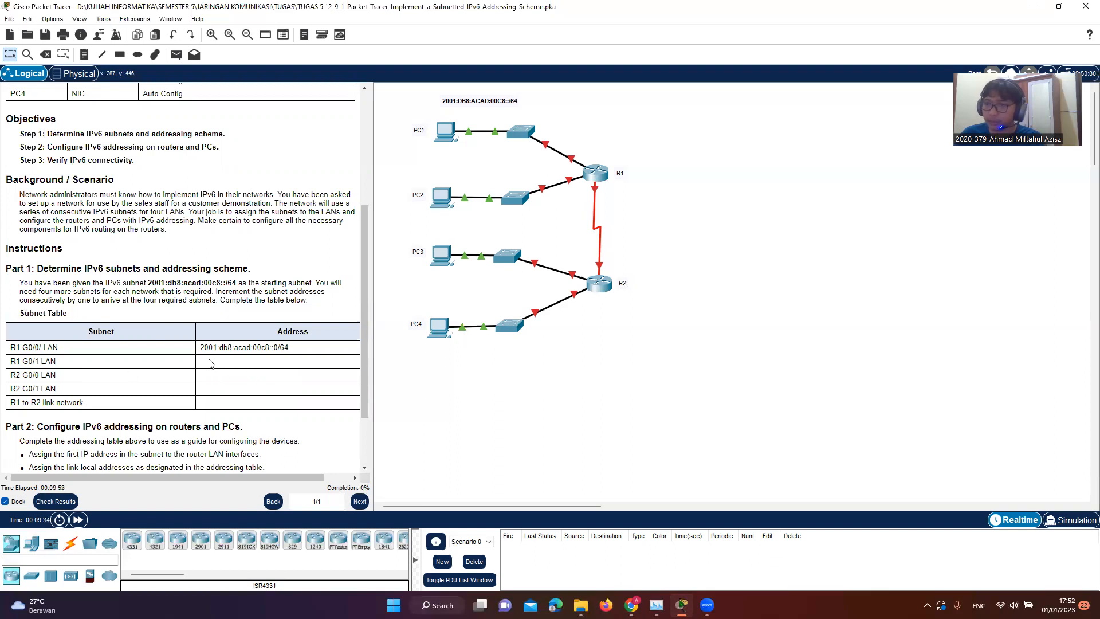
left_click_drag(205, 348, 306, 349)
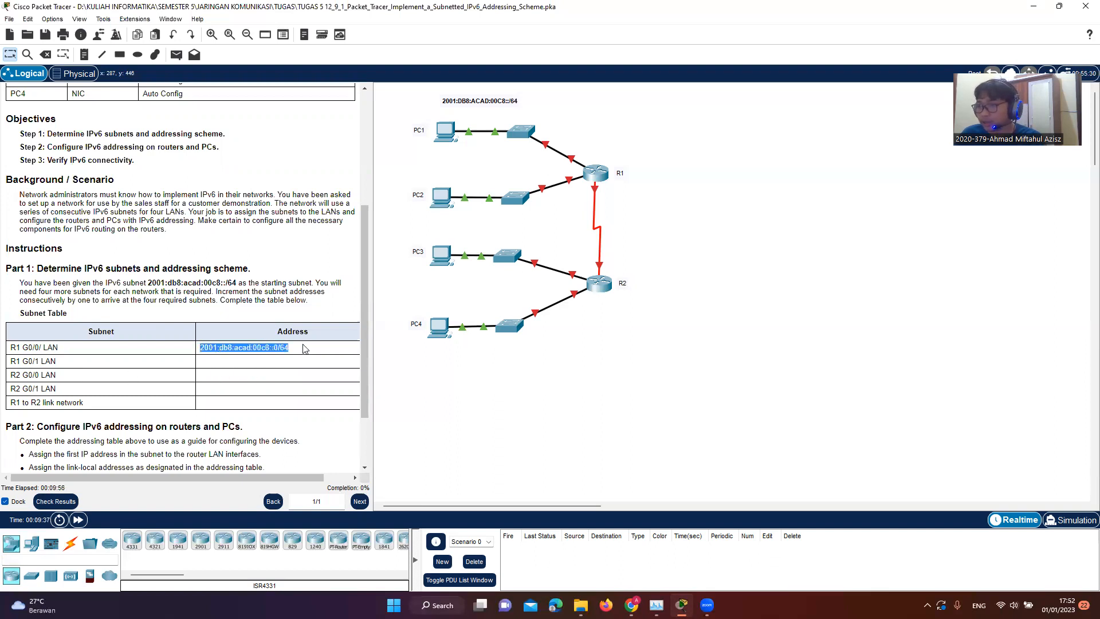
left_click(270, 347)
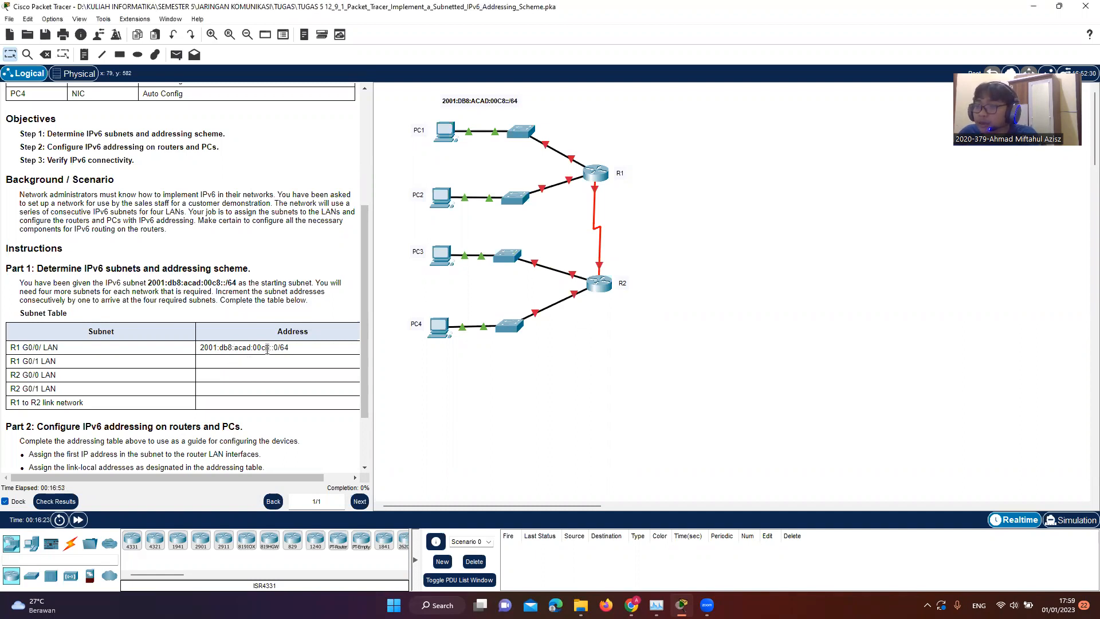
left_click_drag(267, 345, 270, 344)
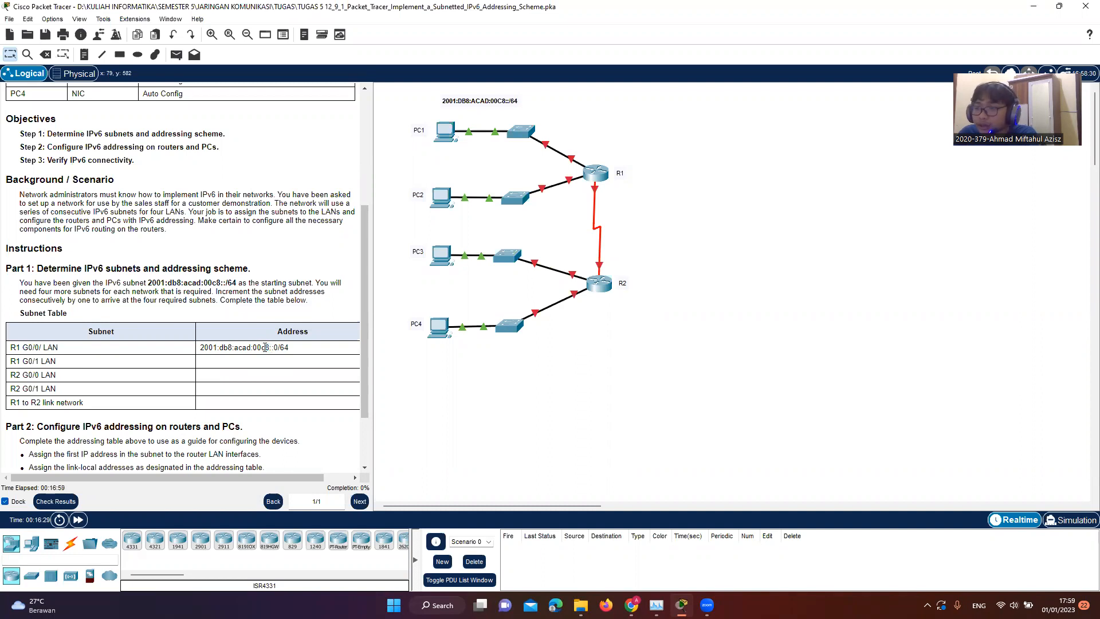
left_click(261, 353)
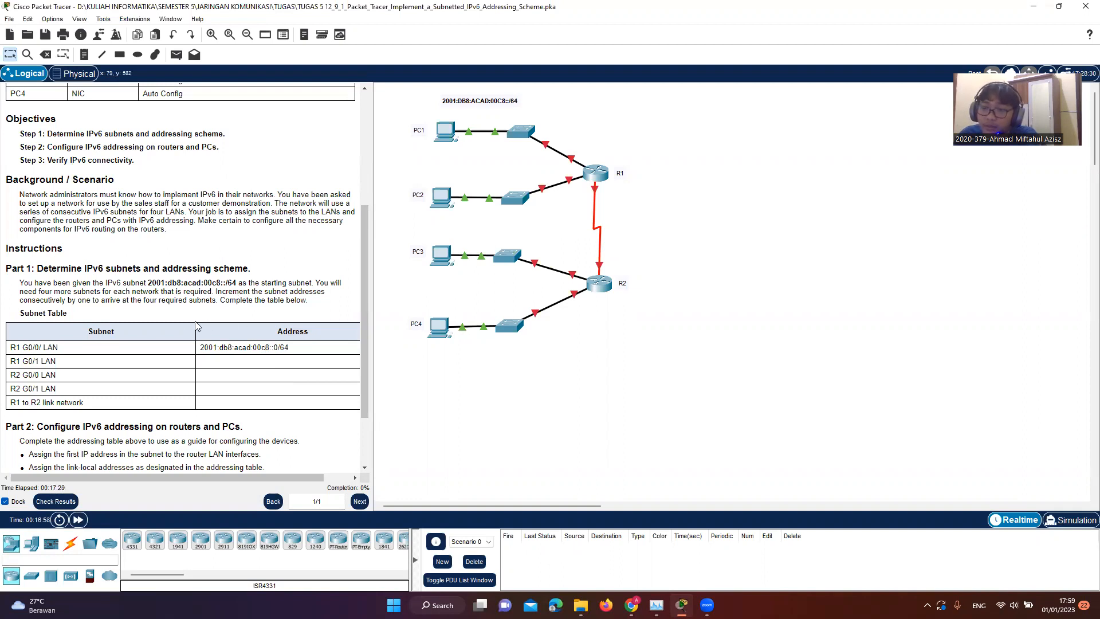
scroll(198, 325, "down", 3)
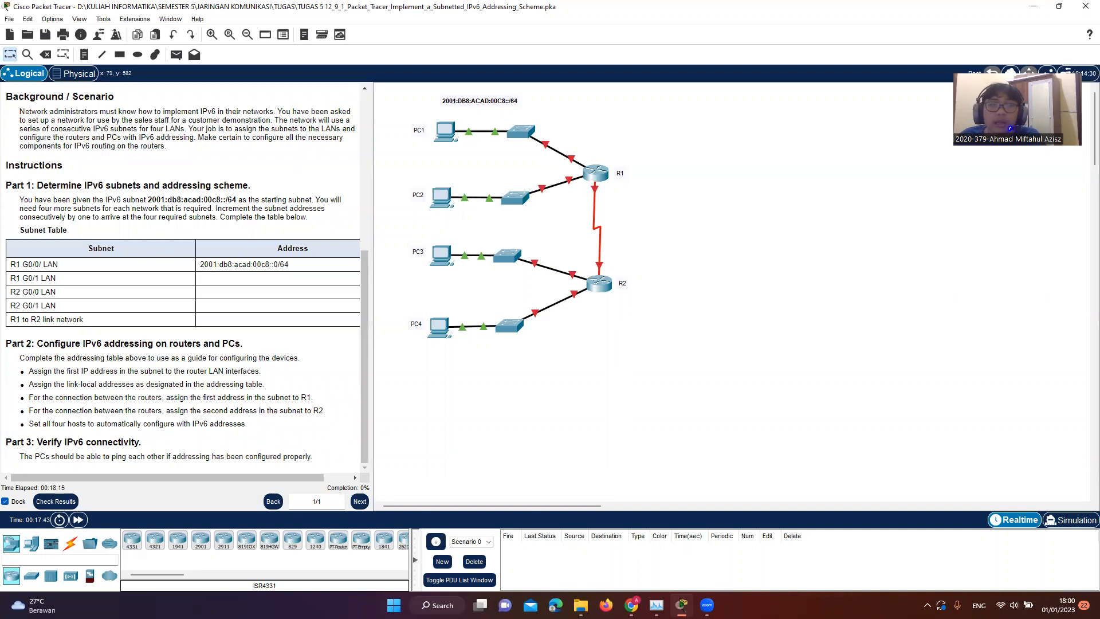
scroll(142, 394, "up", 1)
scroll(142, 394, "down", 1)
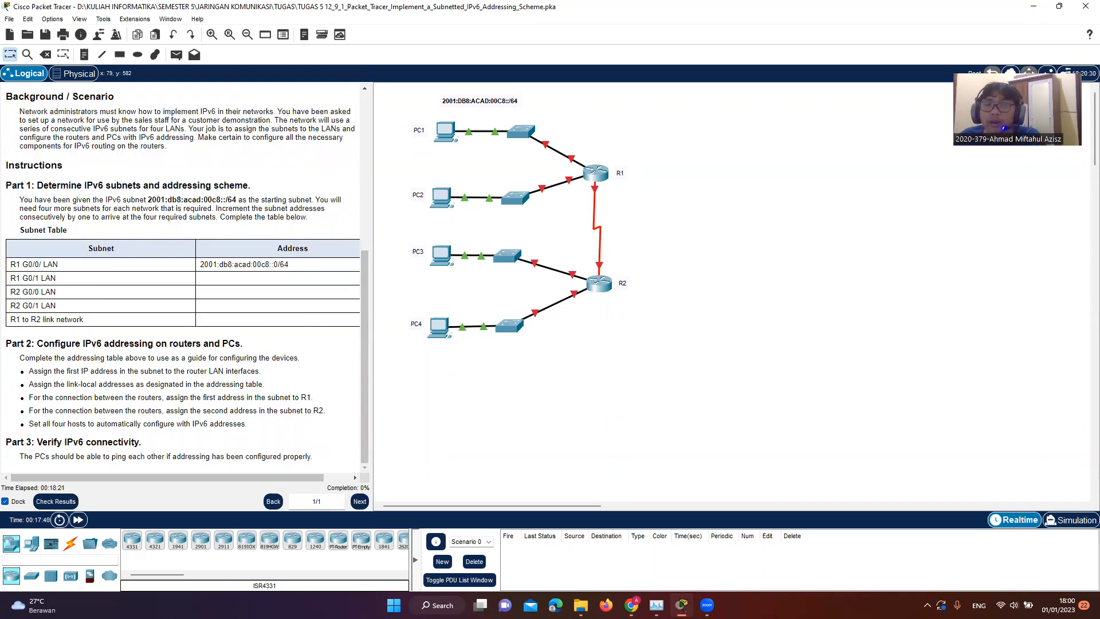
Open router R1's command line and enter global configuration mode with en and config t
left_click(596, 182)
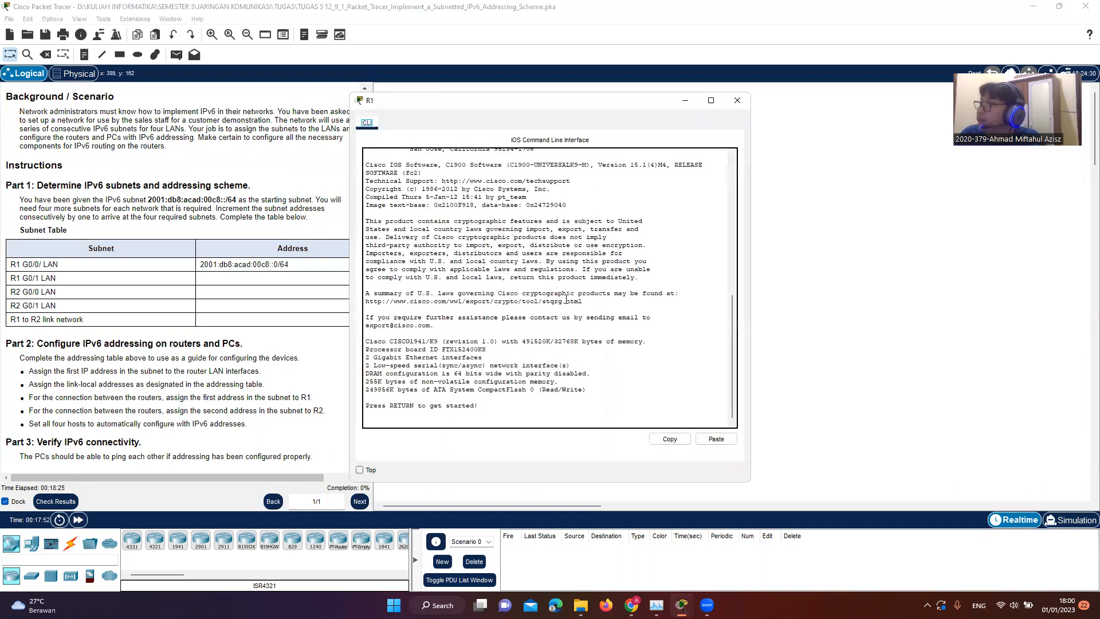
left_click(493, 415)
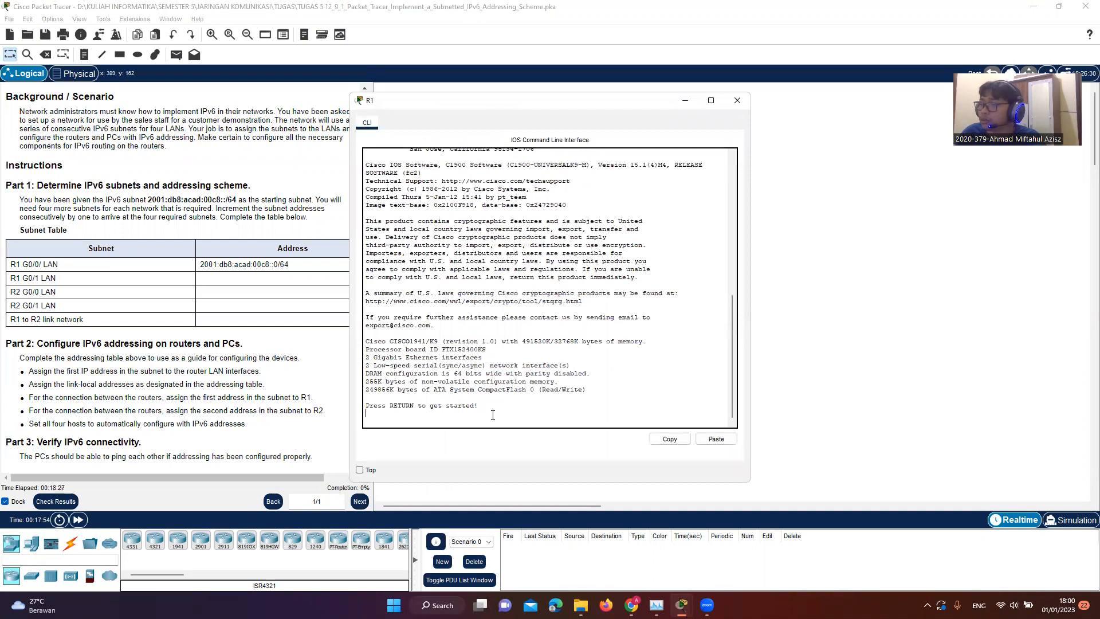
key("Return")
type("en")
key("Return")
type("confi")
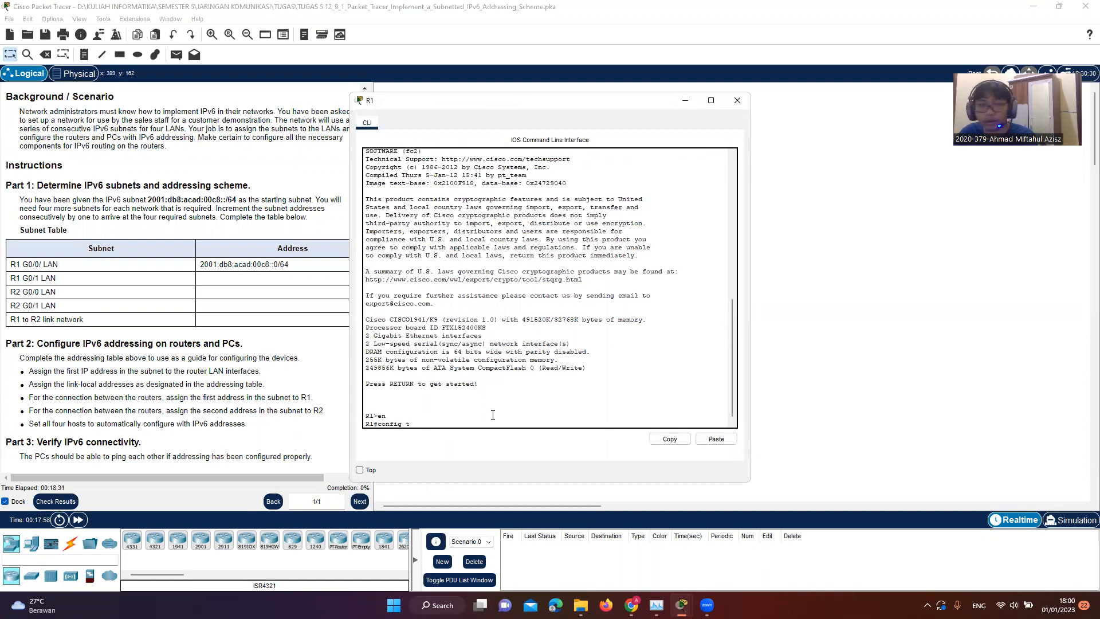
type("g t")
key("Return")
Enable IPv6 routing on R1 with the command ipv6 unicast-routing
key("alt+Tab")
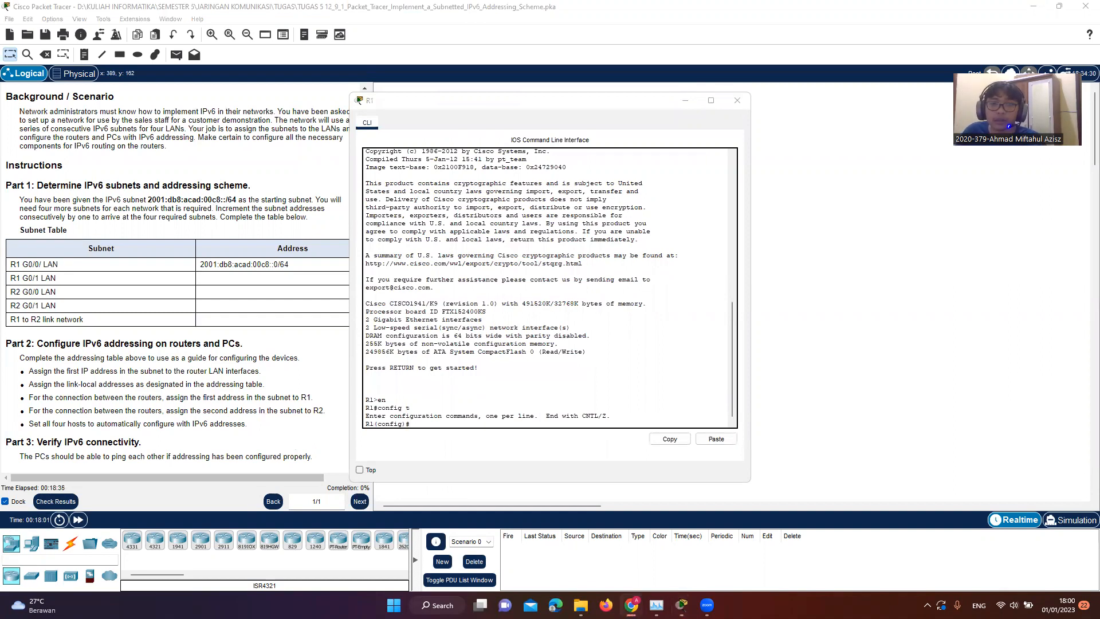
key("alt+Tab")
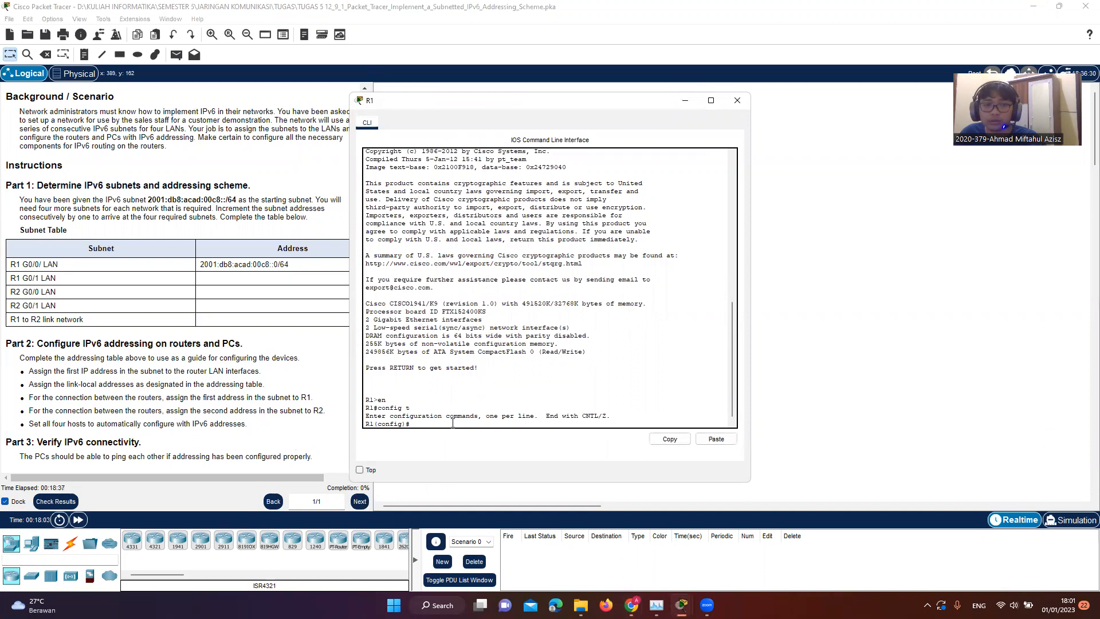
type("ip")
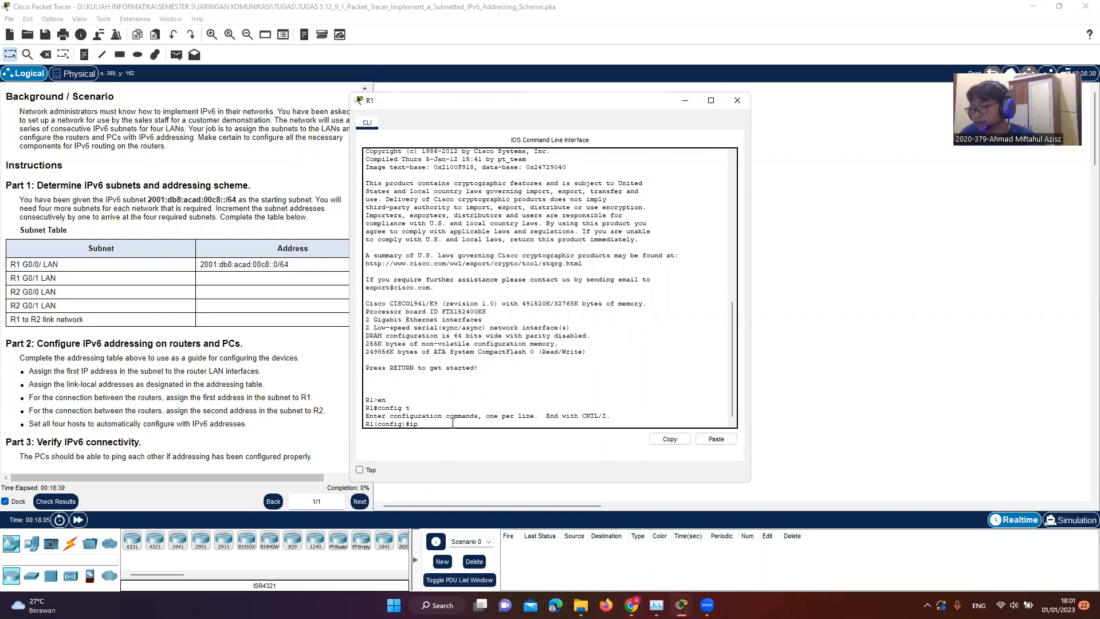
type("v6 unicast")
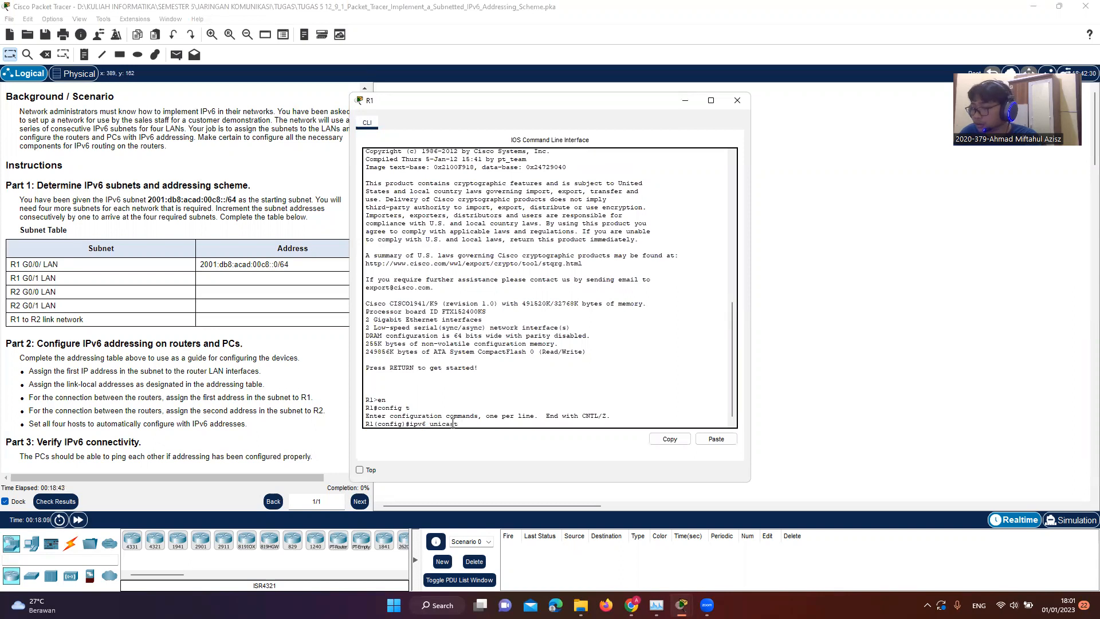
type("-")
type("r")
key("Tab")
key("Return")
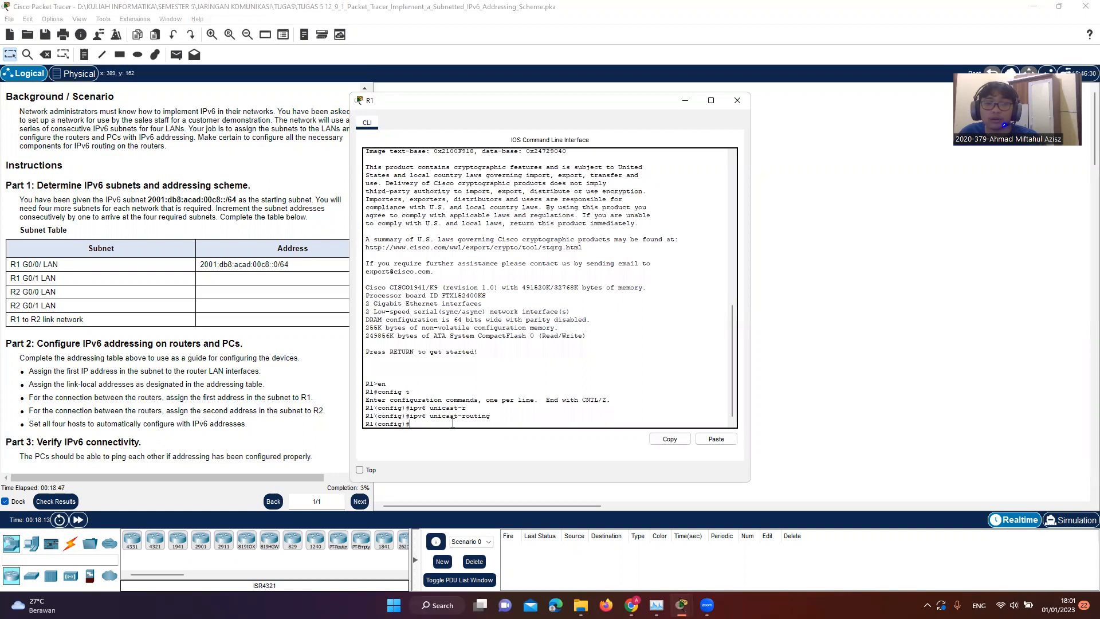
Enter interface configuration mode for g0/0 on R1
type("int")
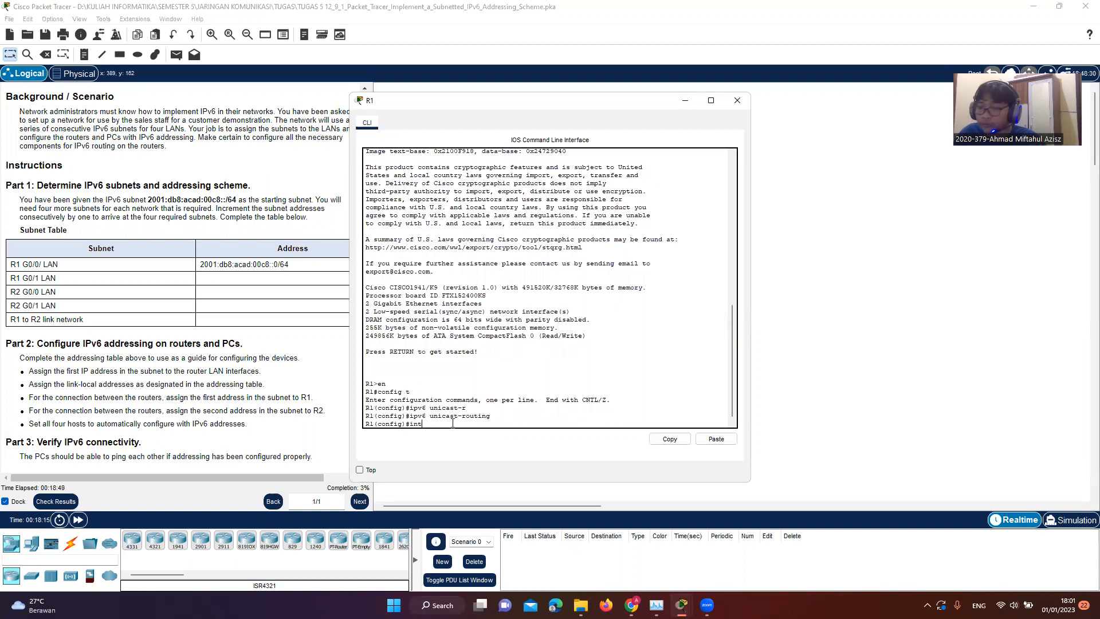
type(" g")
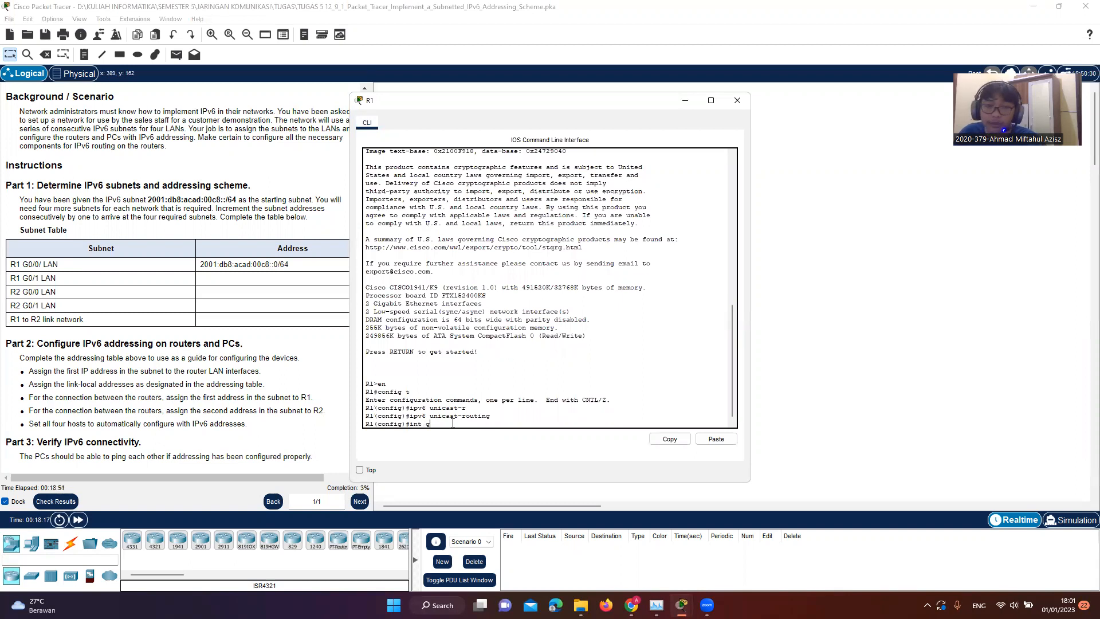
type("0/")
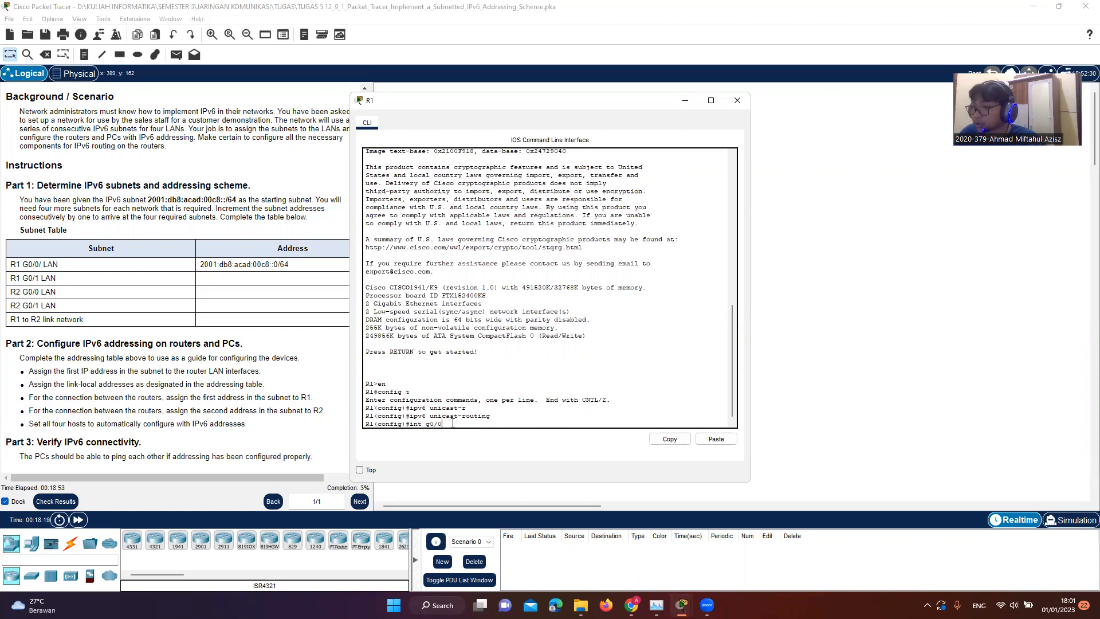
type("0")
key("Return")
Try to give R1's g0/0 interface a link-local address with the command ijpv6 add fe80::link-local
type("ij")
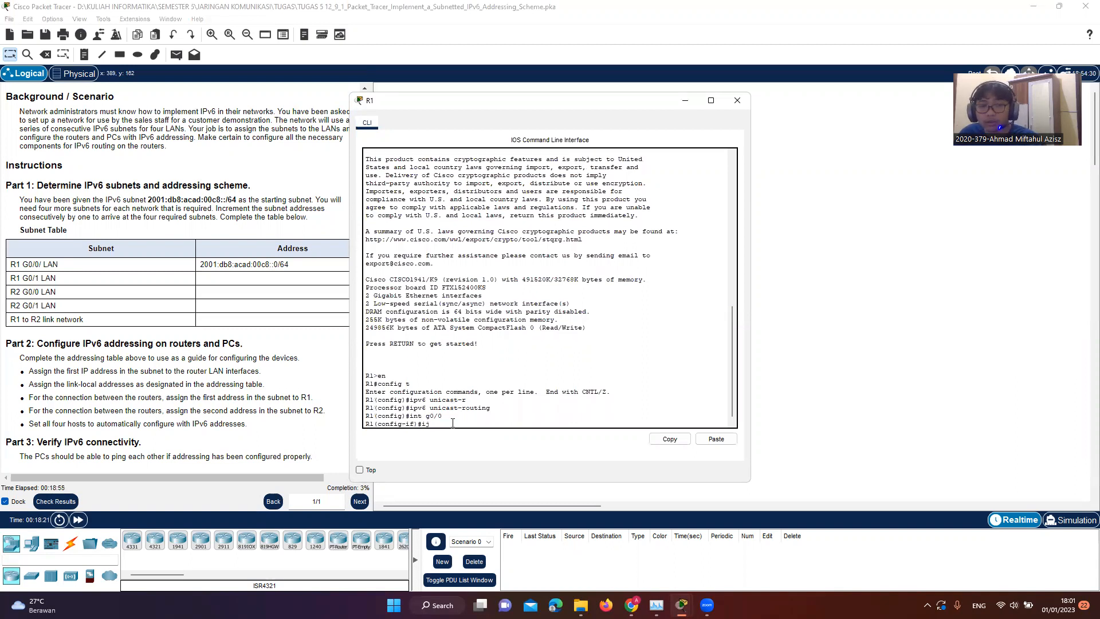
type("pv6 add fe")
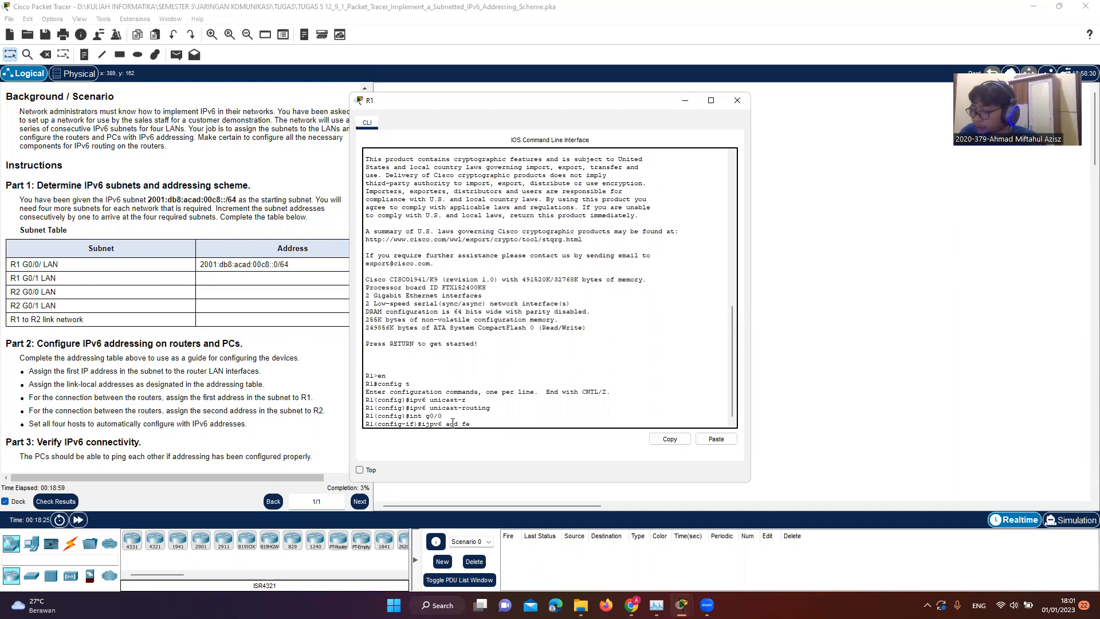
type("::")
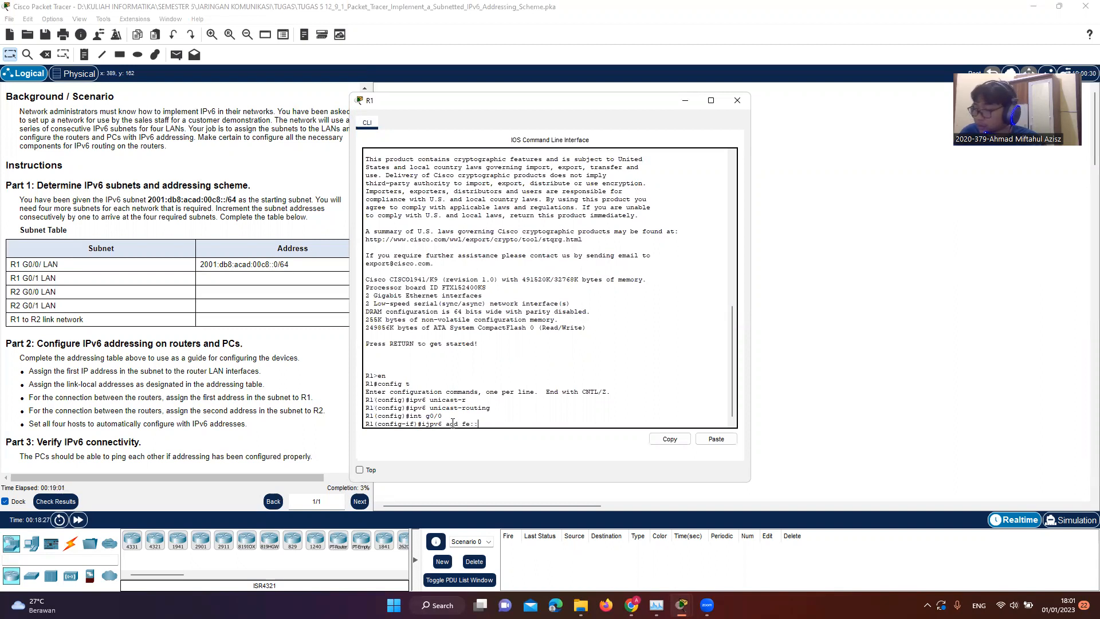
type("80")
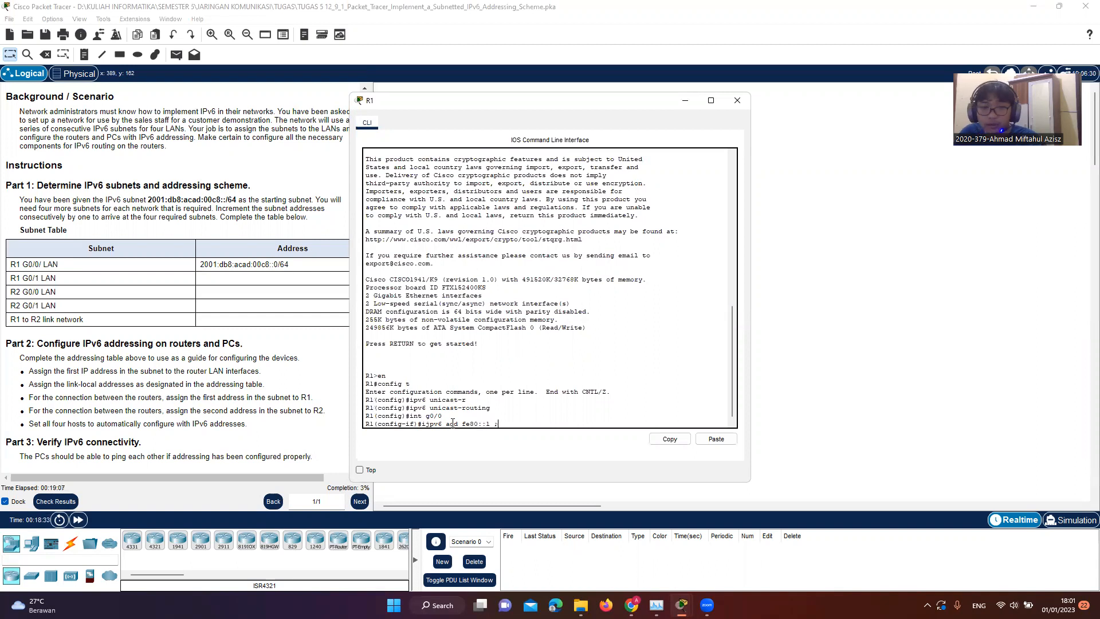
key("BackSpace")
key("BackSpace")
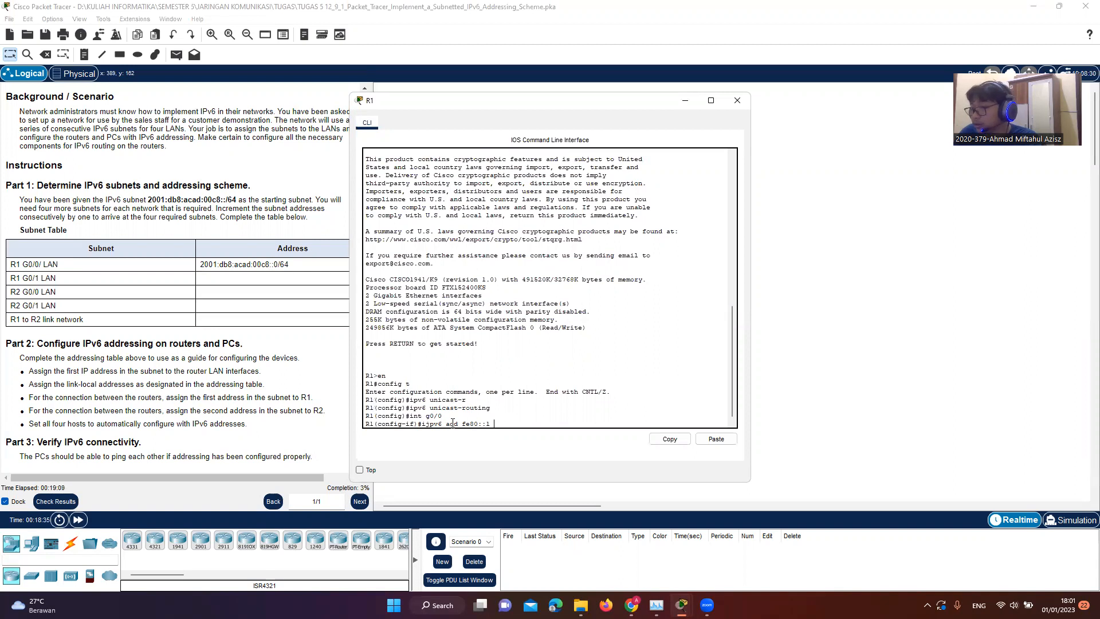
type("nk ")
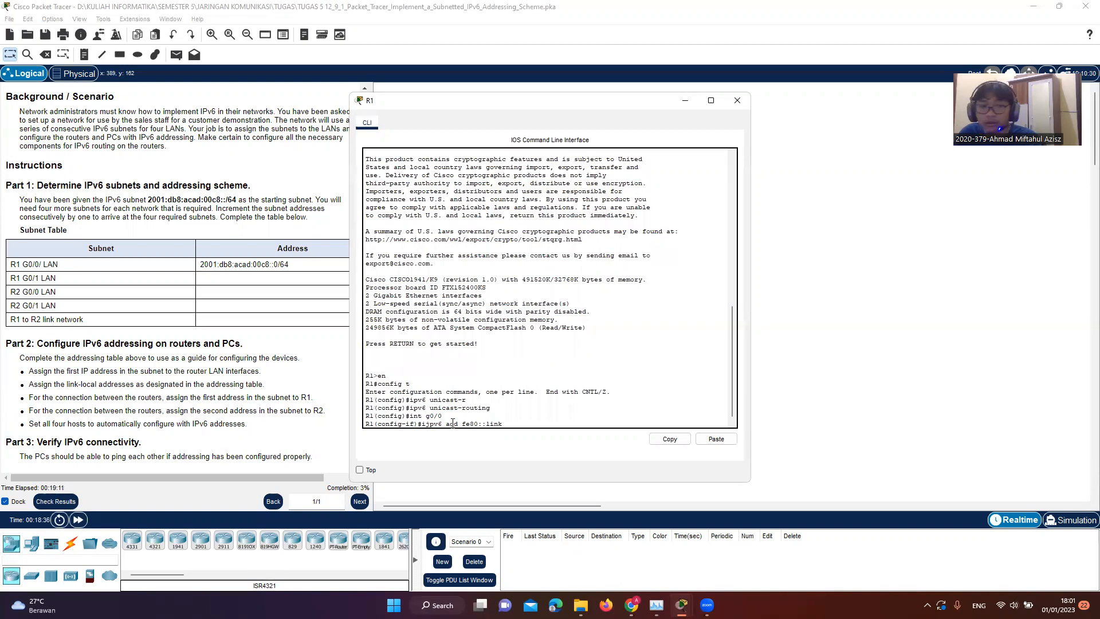
type("l")
key("Tab")
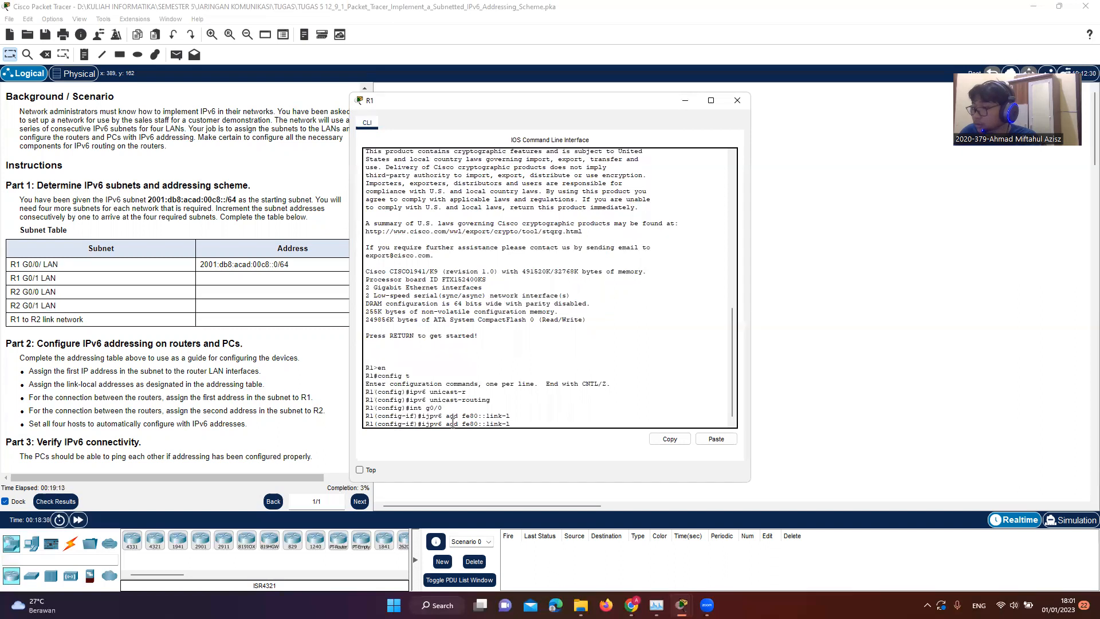
type("o")
key("Tab")
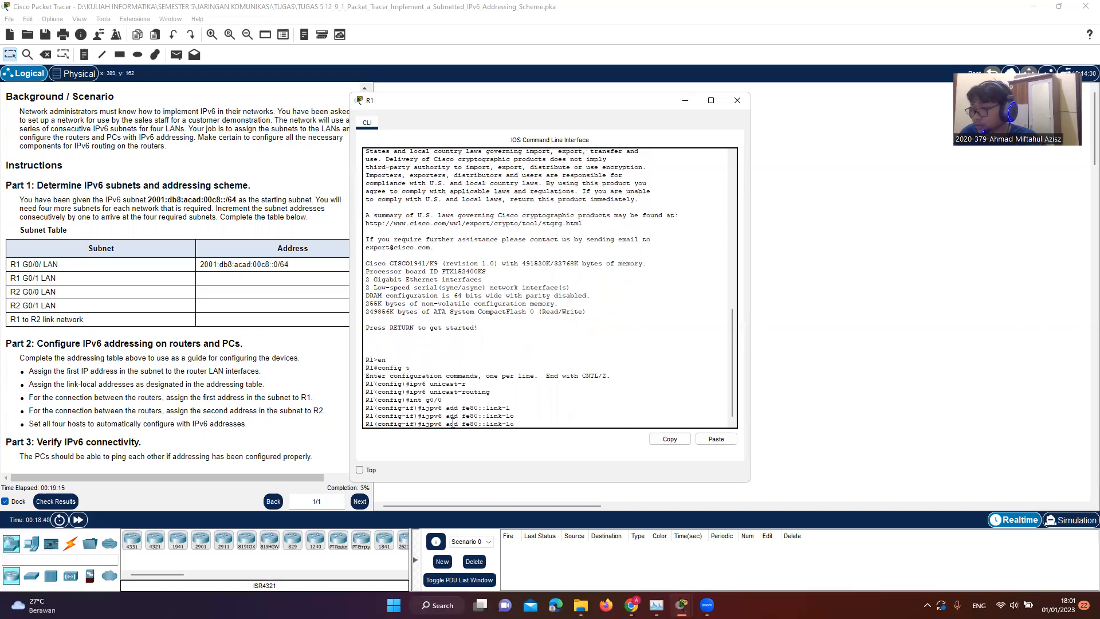
type("c")
key("Tab")
type("al")
key("Return")
Correct the misspelled command keyword and try running ipv6 add fe80::link-local on g0/0
key("Up")
key("Left")
key("Left")
key("Left")
key("Left")
key("Left")
key("Left")
key("Left")
key("Left")
key("Left")
key("Left")
key("Left")
key("Left")
key("Left")
key("Left")
key("Left")
key("Left")
key("Left")
key("Left")
key("Left")
key("Left")
key("Left")
key("Left")
key("Left")
key("Left")
key("BackSpace")
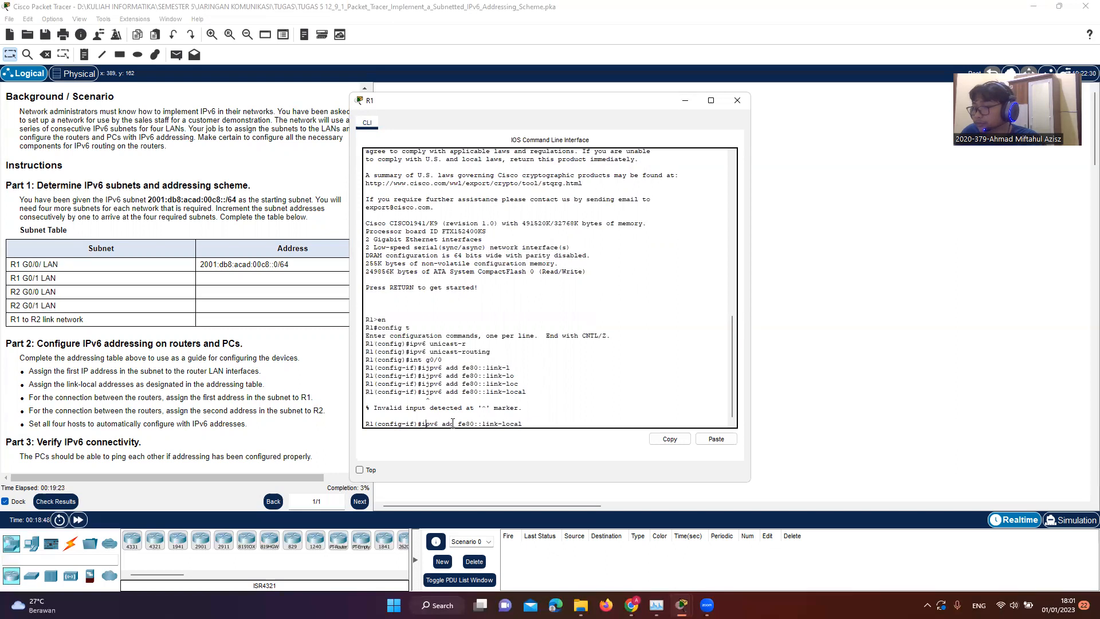
key("Return")
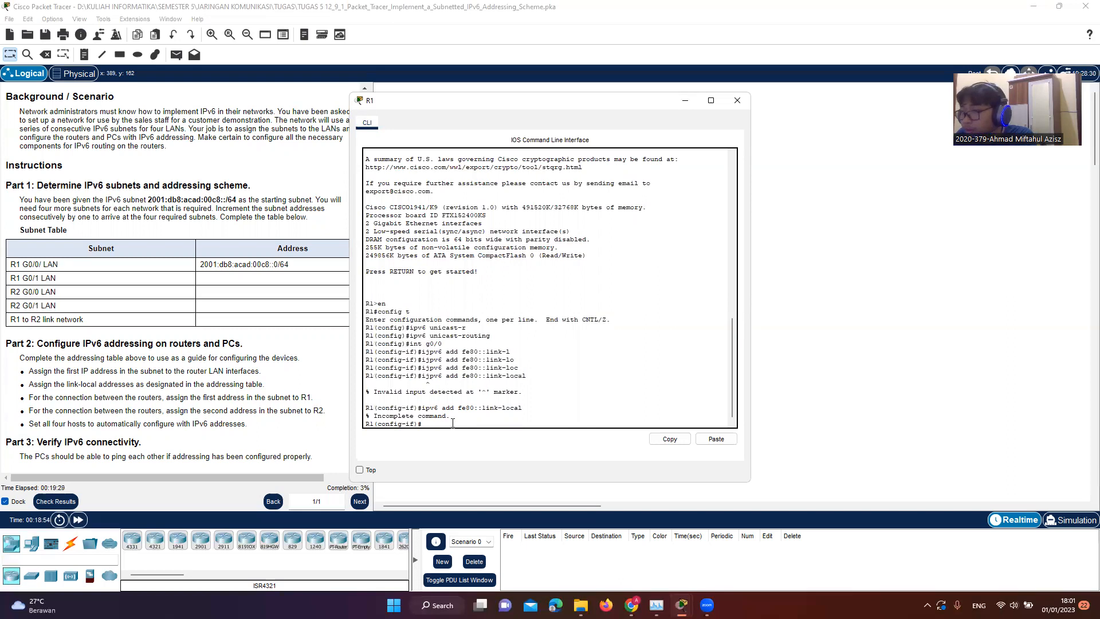
Insert the missing host part and try running ipv6 add fe80::1 link-local on g0/0
key("Up")
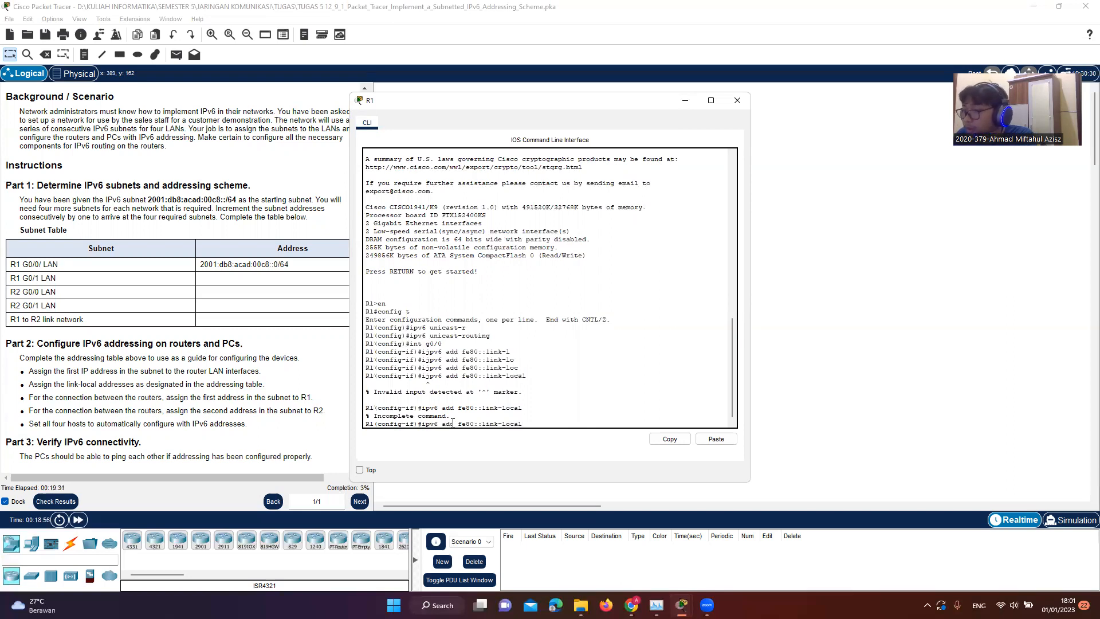
key("Left")
key("Left")
key("Left")
key("Left")
key("Left")
key("Left")
key("Left")
key("Left")
key("Left")
key("Left")
type("1")
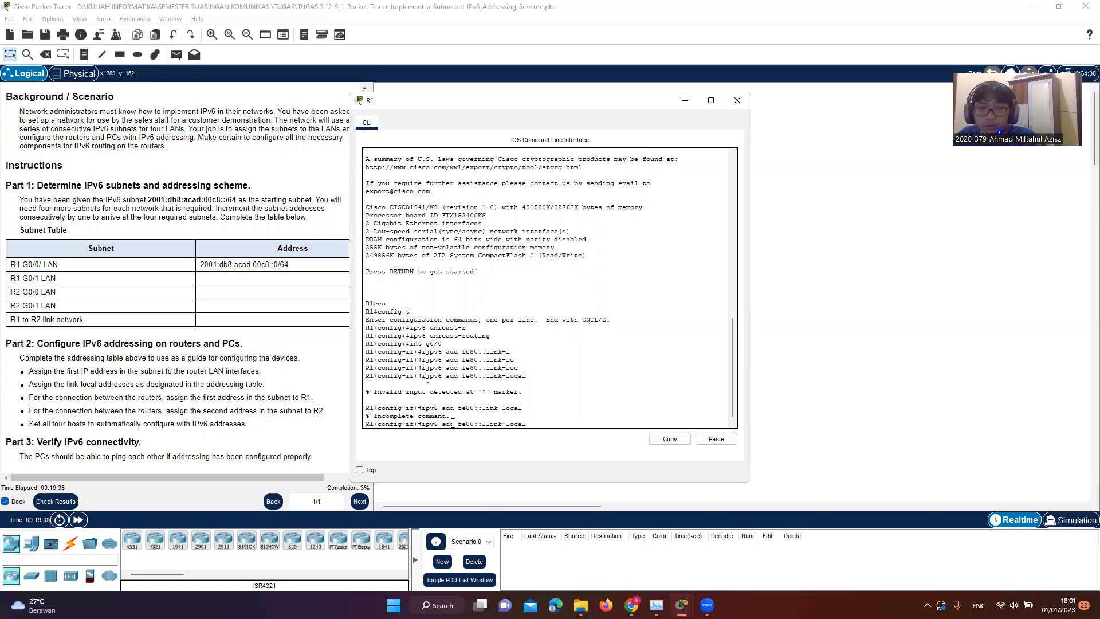
key("Return")
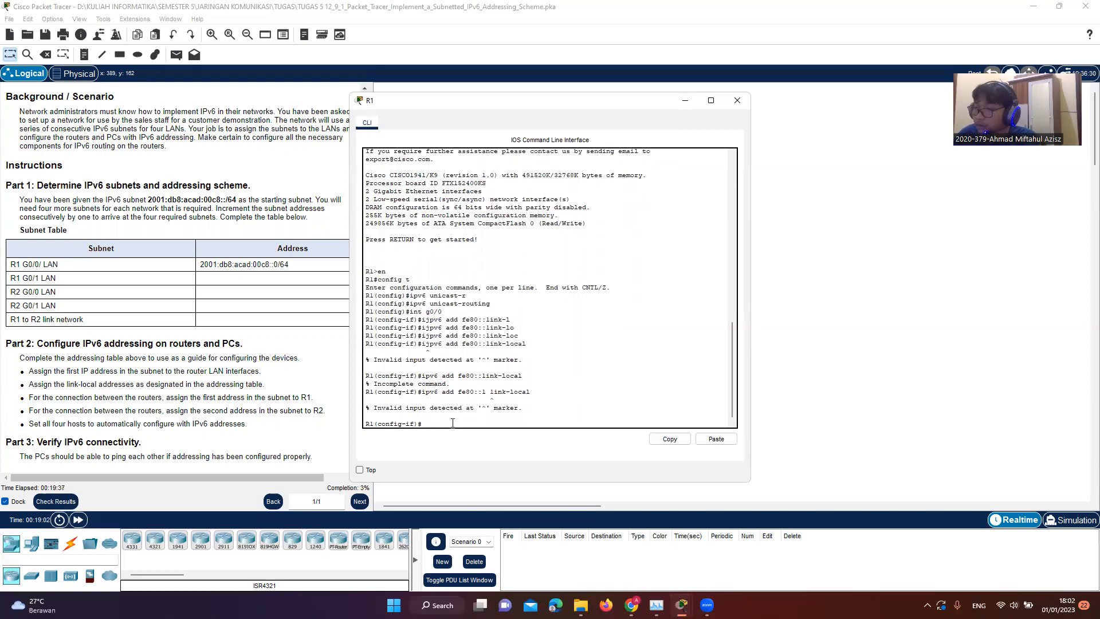
Assign the link-local address to R1's g0/0 using the full keyword, with the command ipv6 address fe80::1 link-local
key("Up")
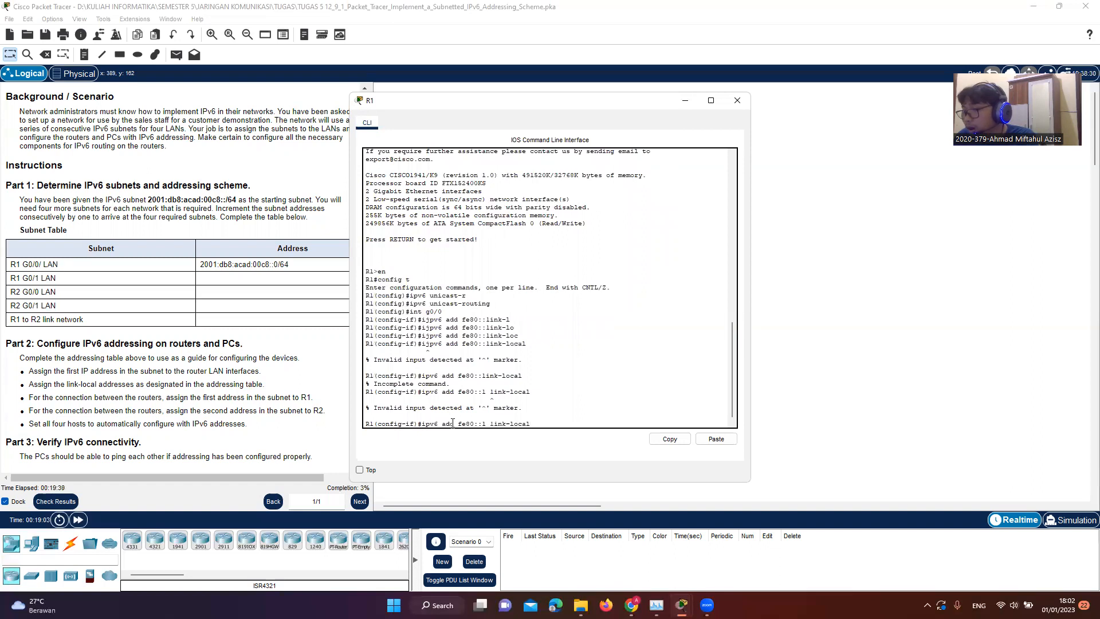
key("Left")
key("Left")
key("Left")
key("Left")
key("Left")
key("Left")
key("Left")
key("Left")
key("Left")
key("Left")
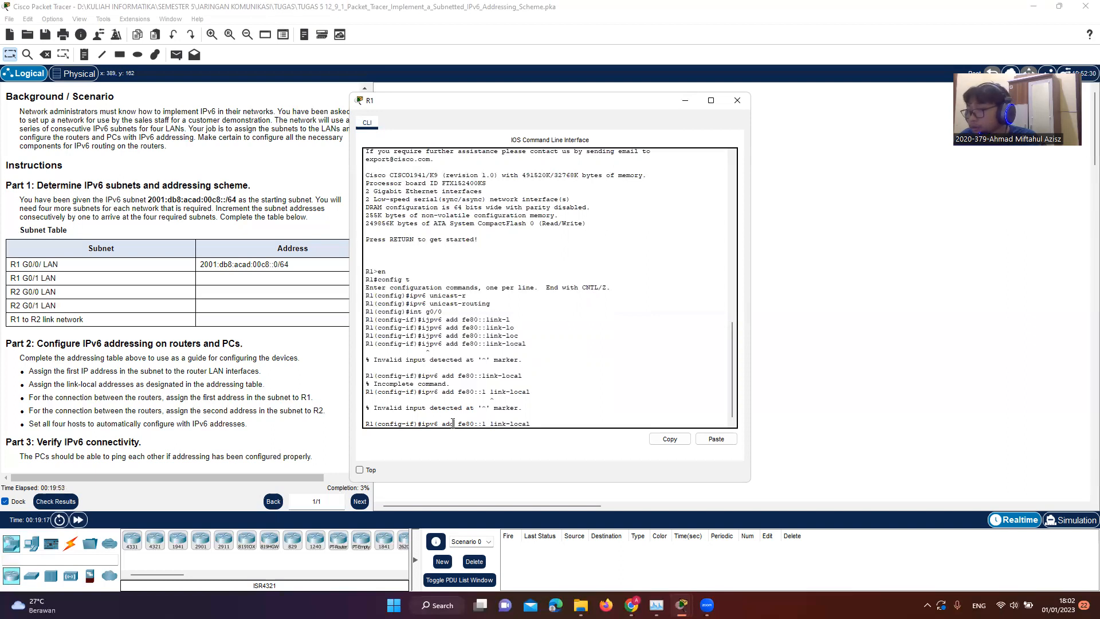
type("ress")
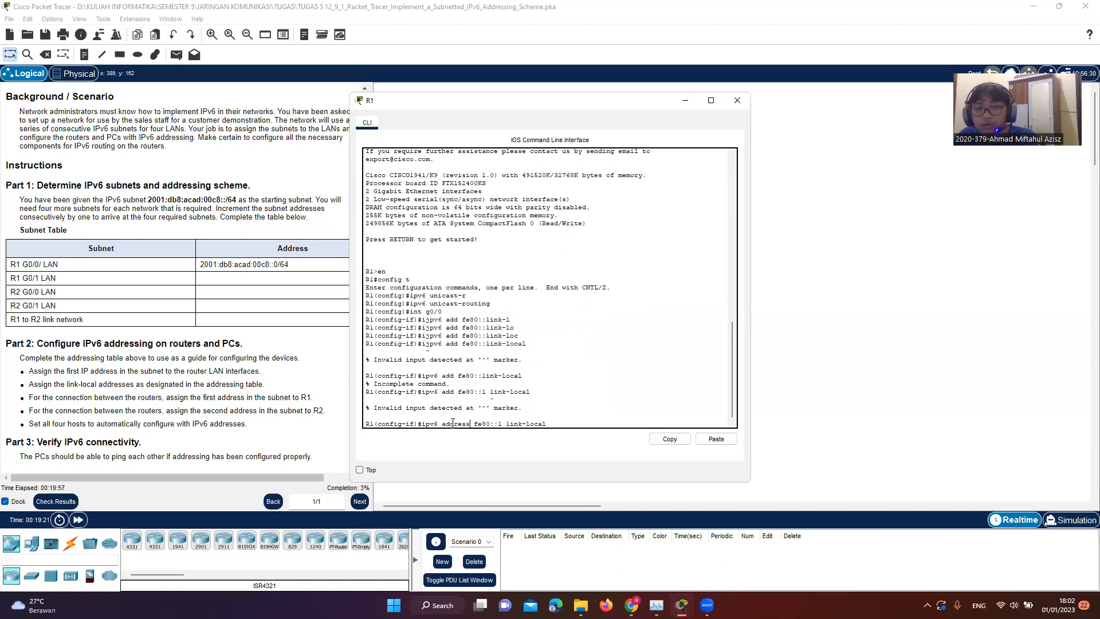
key("Return")
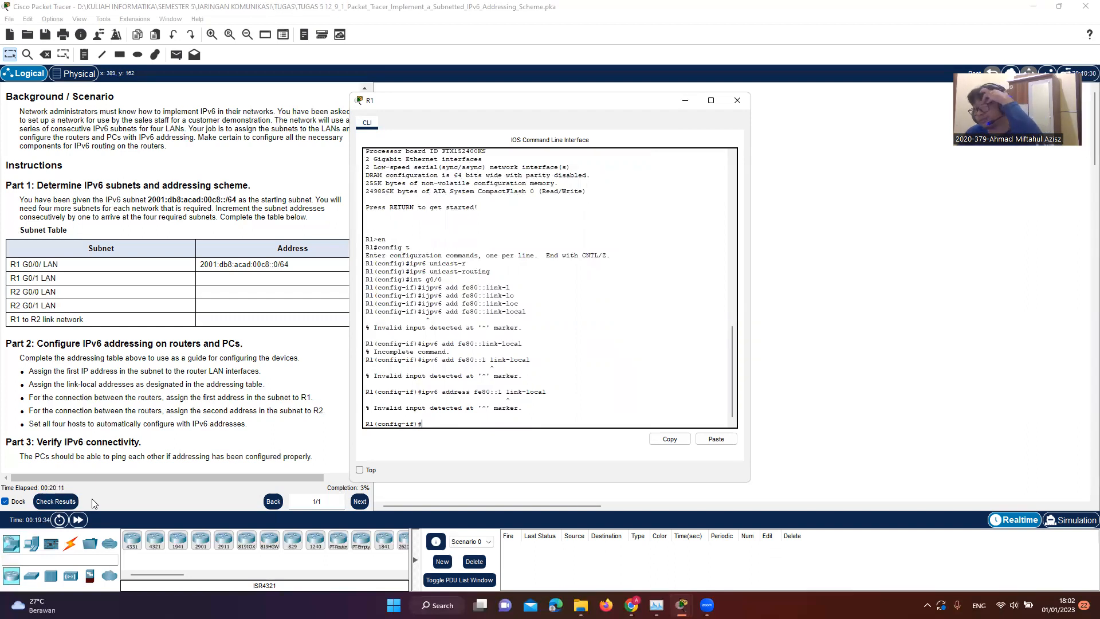
key("Up")
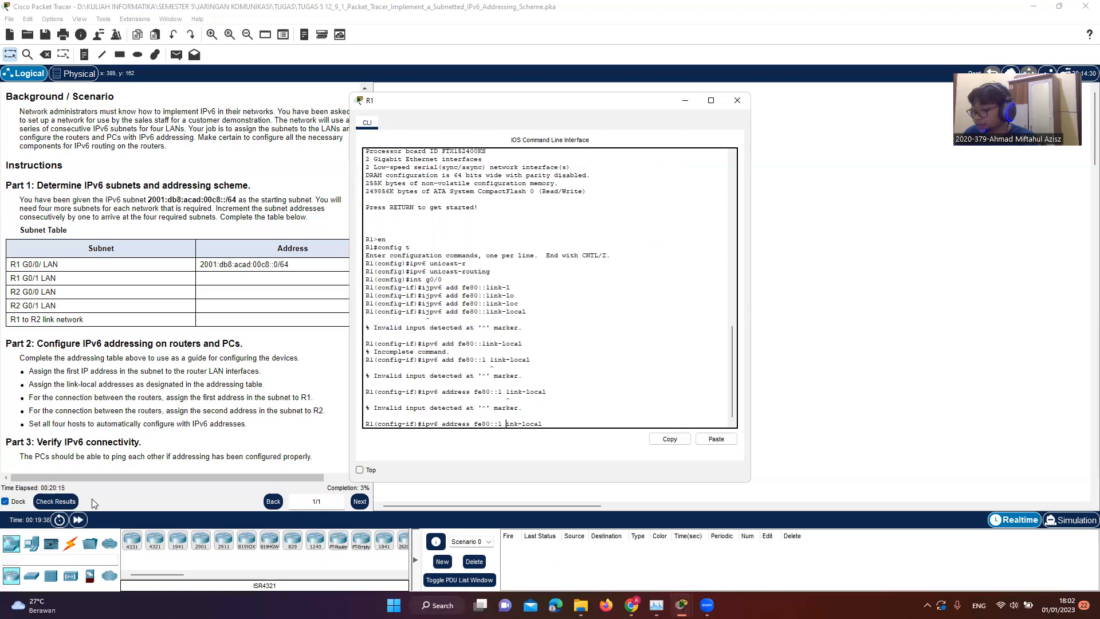
key("Return")
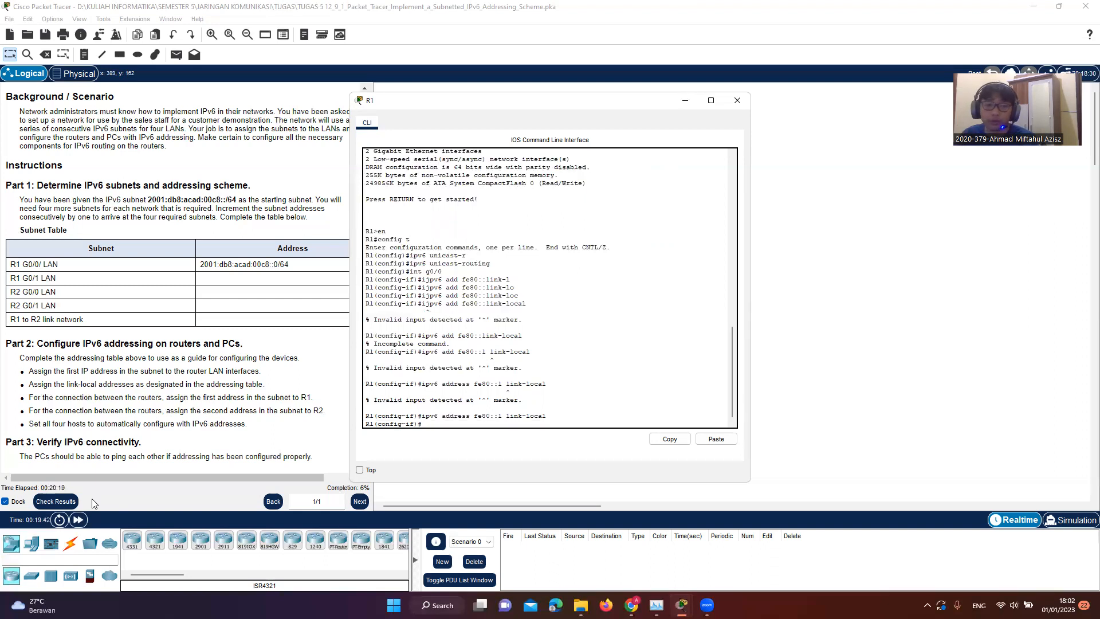
Assign the IPv6 address 2001:db8:acad:c8::1/64 to R1's g0/0 interface
type("ip")
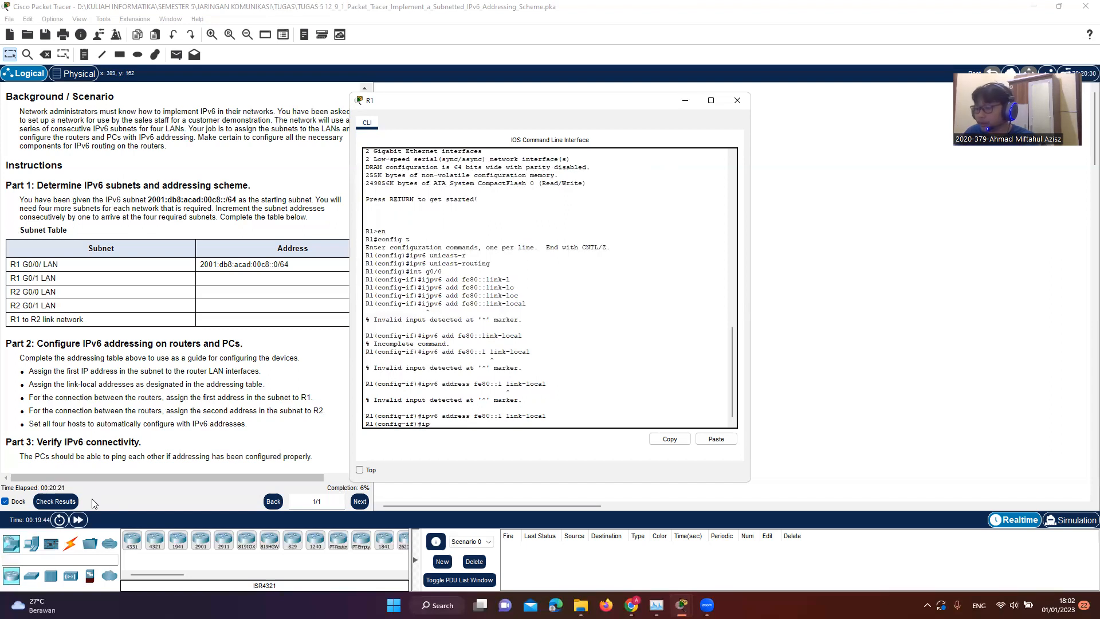
type("v6 add")
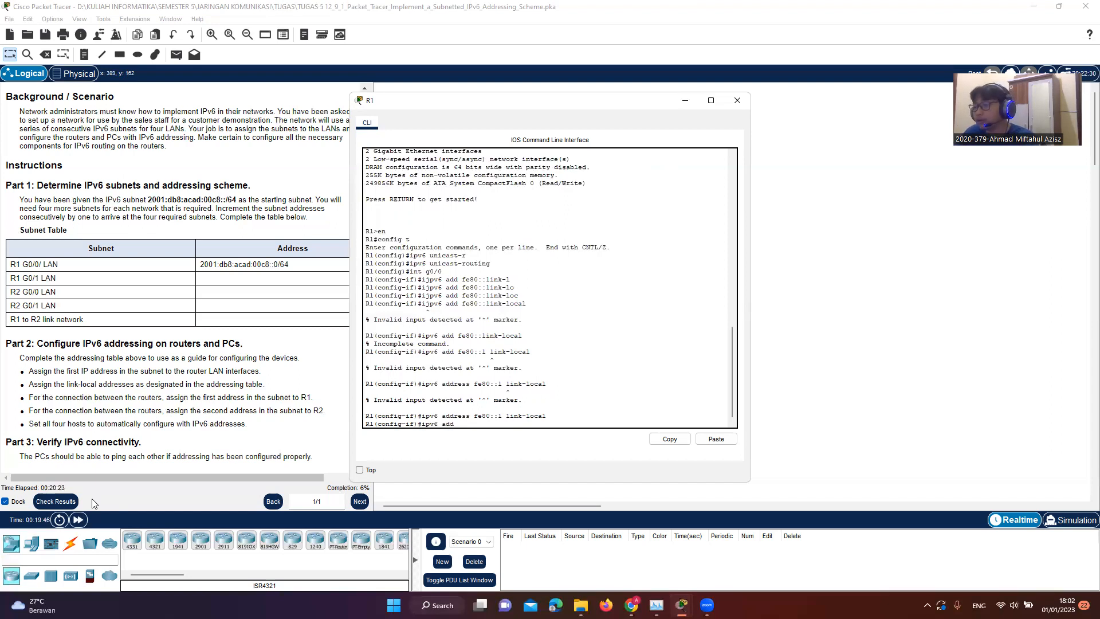
key("Tab")
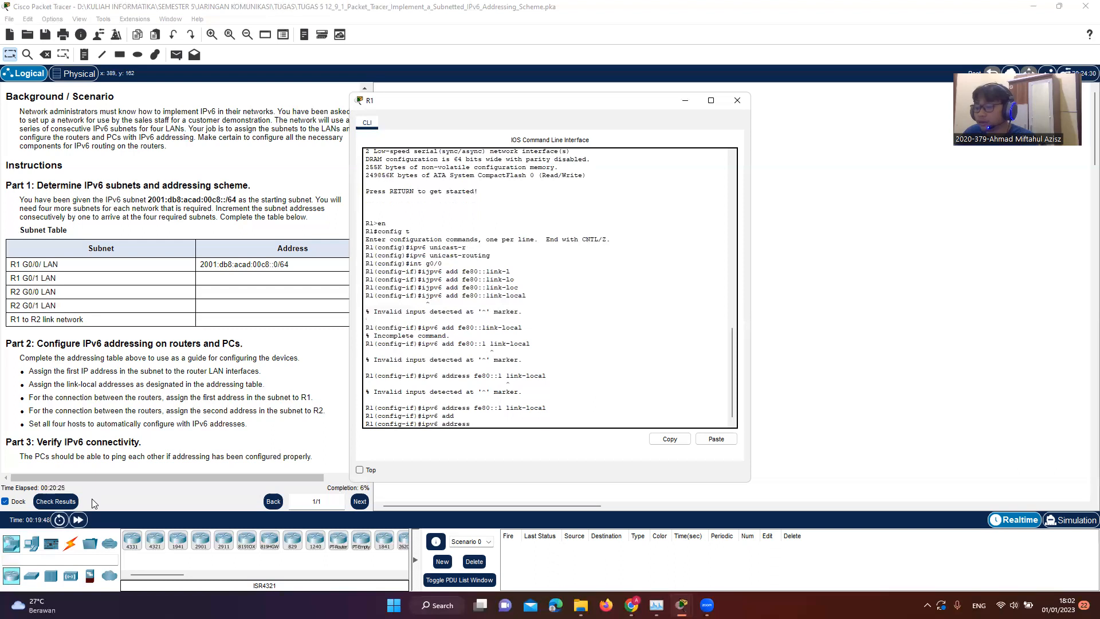
type("2001:db8")
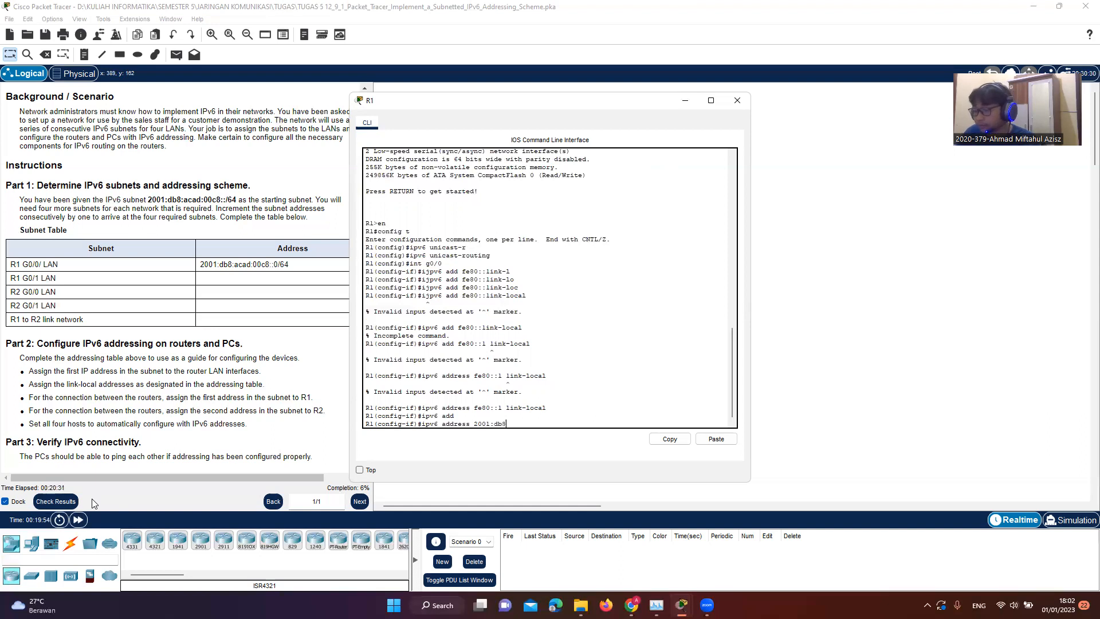
type(":acad:c8")
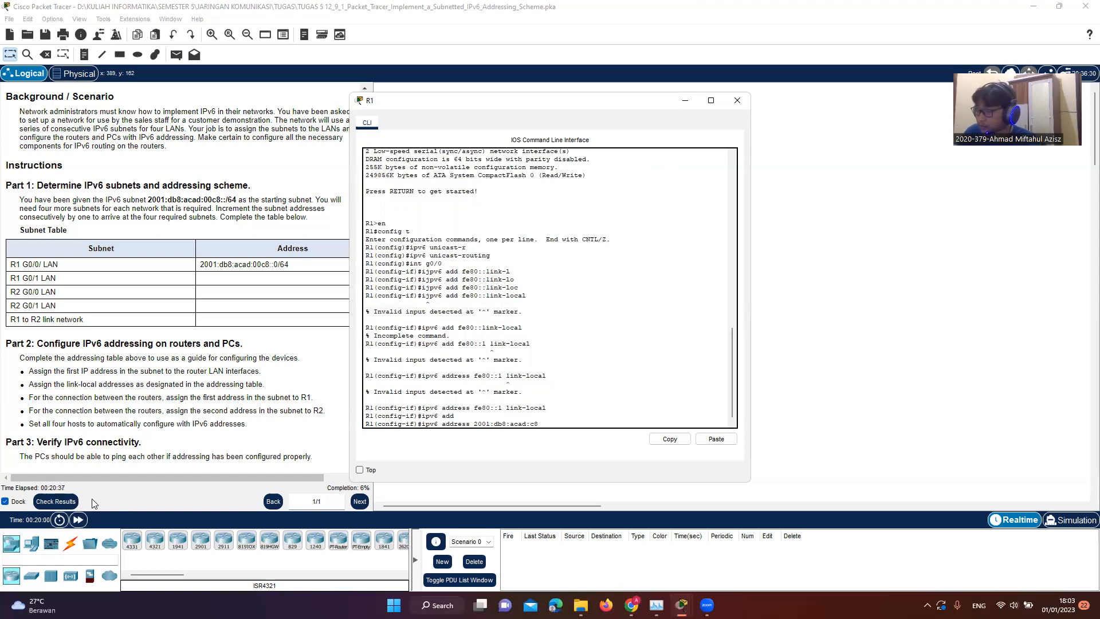
type("::1/64")
key("Return")
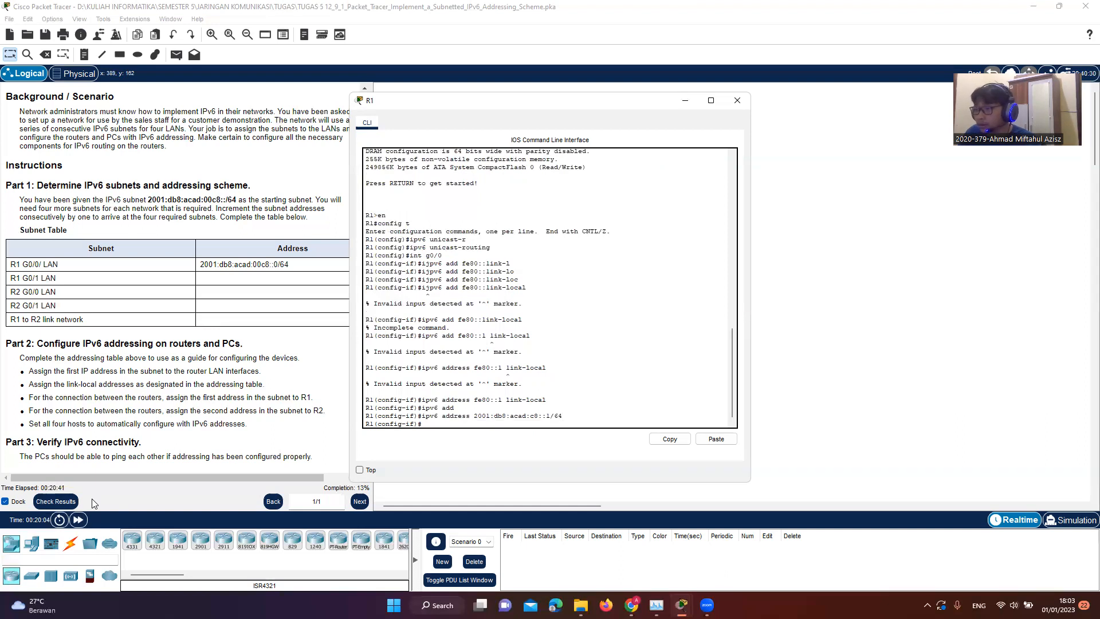
Enable R1's g0/0 interface with the no sh command
type("no sh")
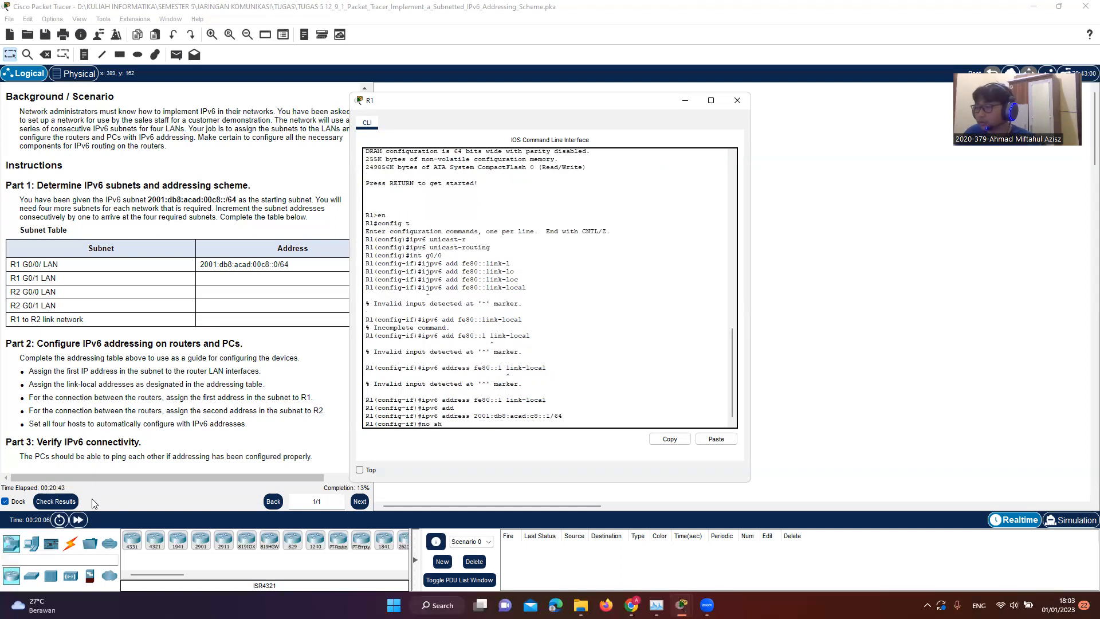
key("Return")
key("Return")
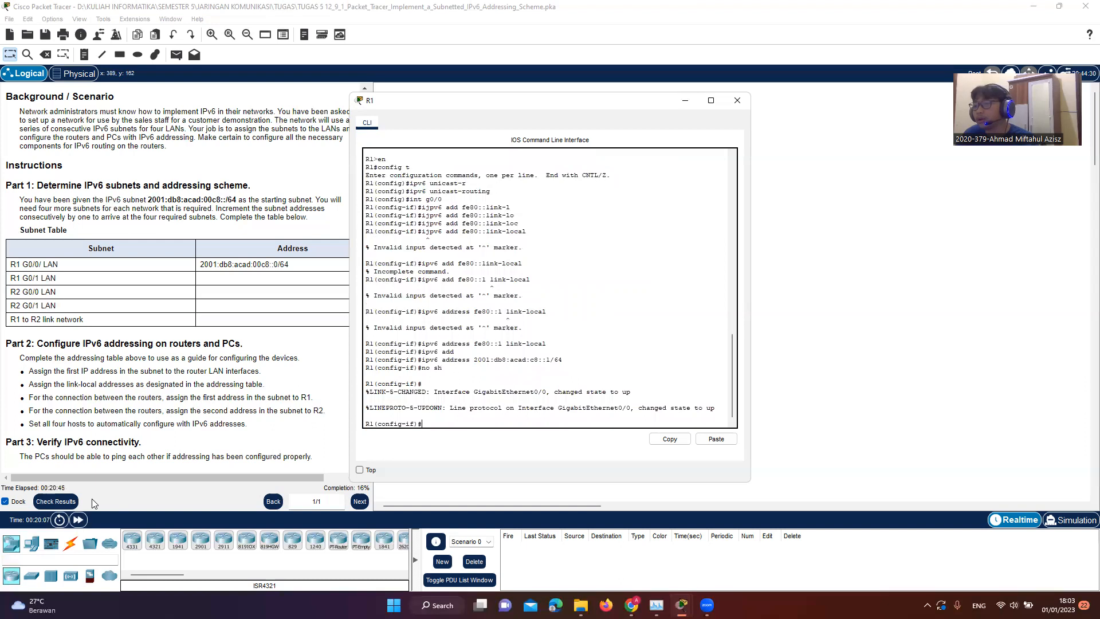
Enter configuration mode for g0/1 on R1 and assign it the link-local address fe80::1
type("int g0/")
type("ipv6 add fe")
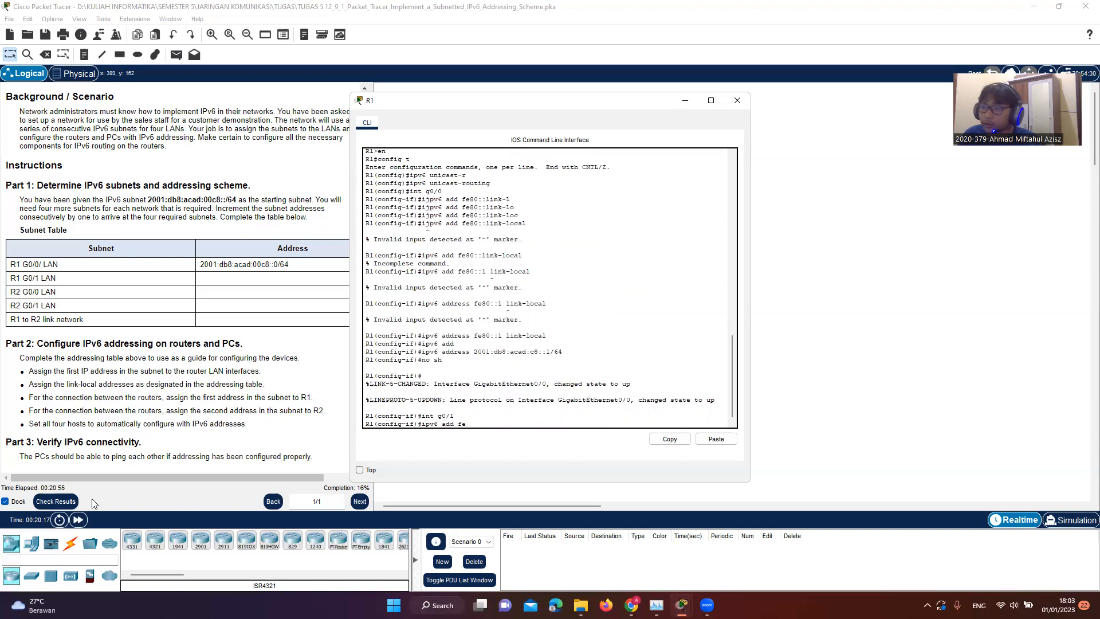
scroll(317, 255, "up", 5)
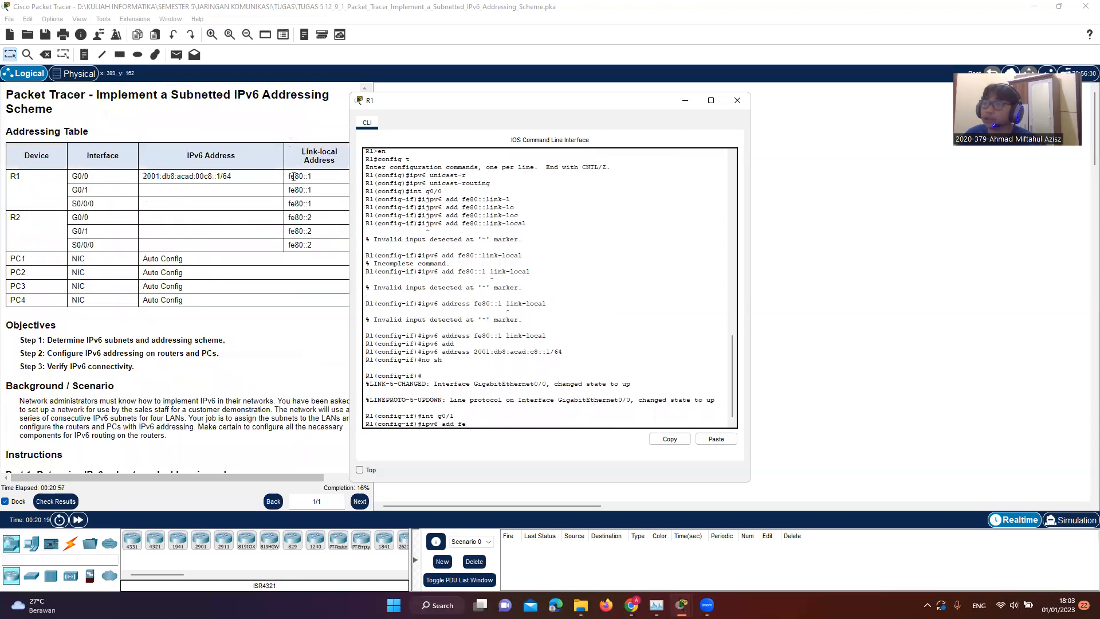
scroll(275, 319, "down", 3)
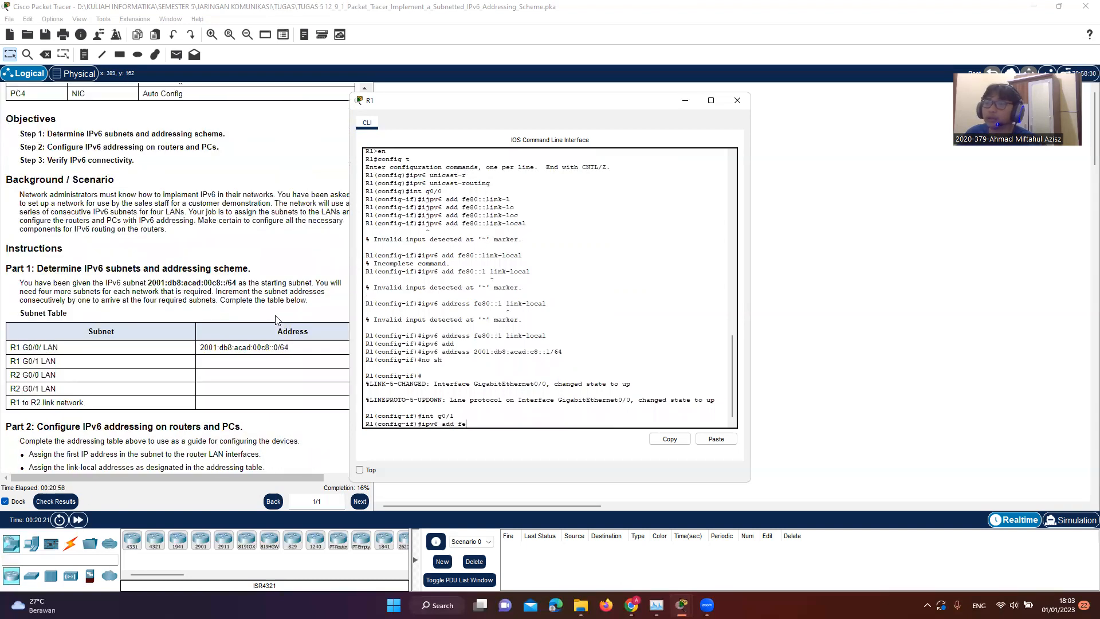
scroll(269, 258, "up", 3)
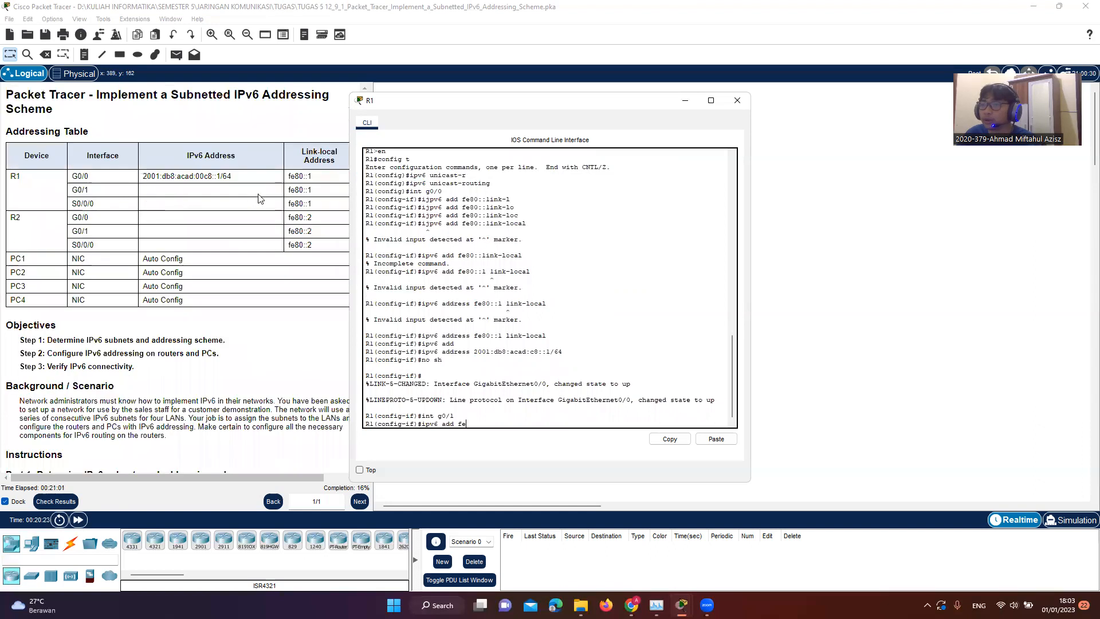
scroll(219, 396, "down", 1)
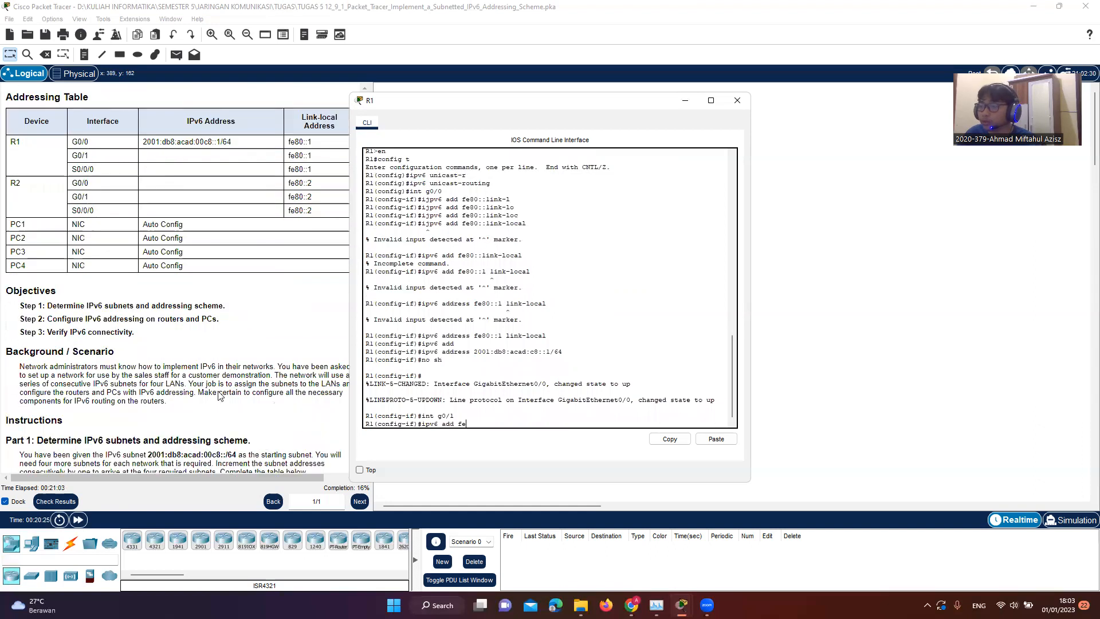
scroll(220, 395, "down", 4)
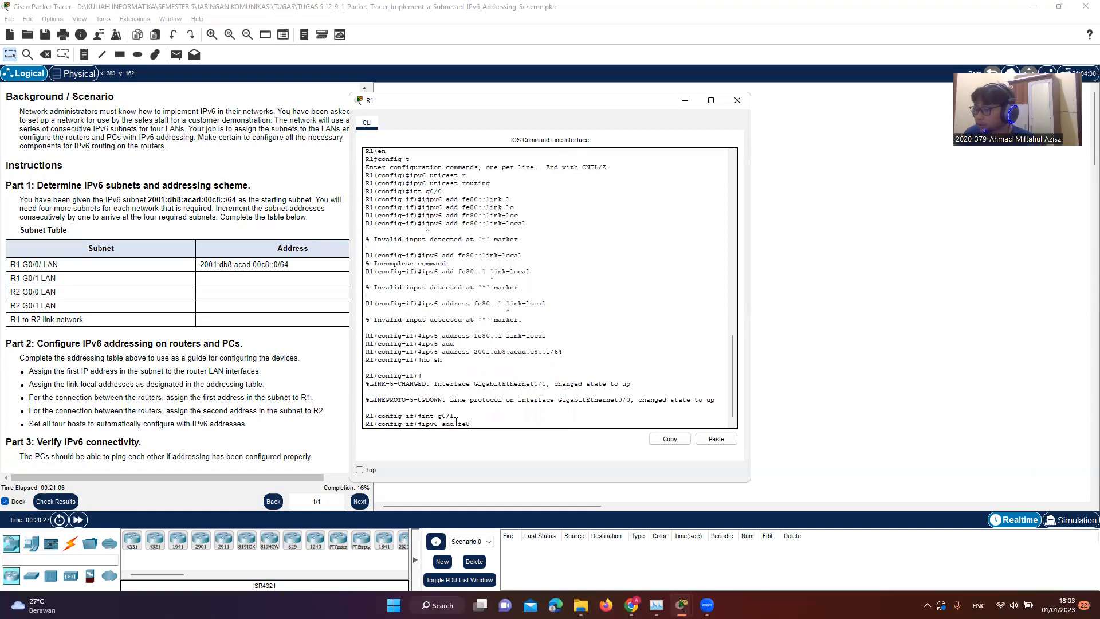
type("1")
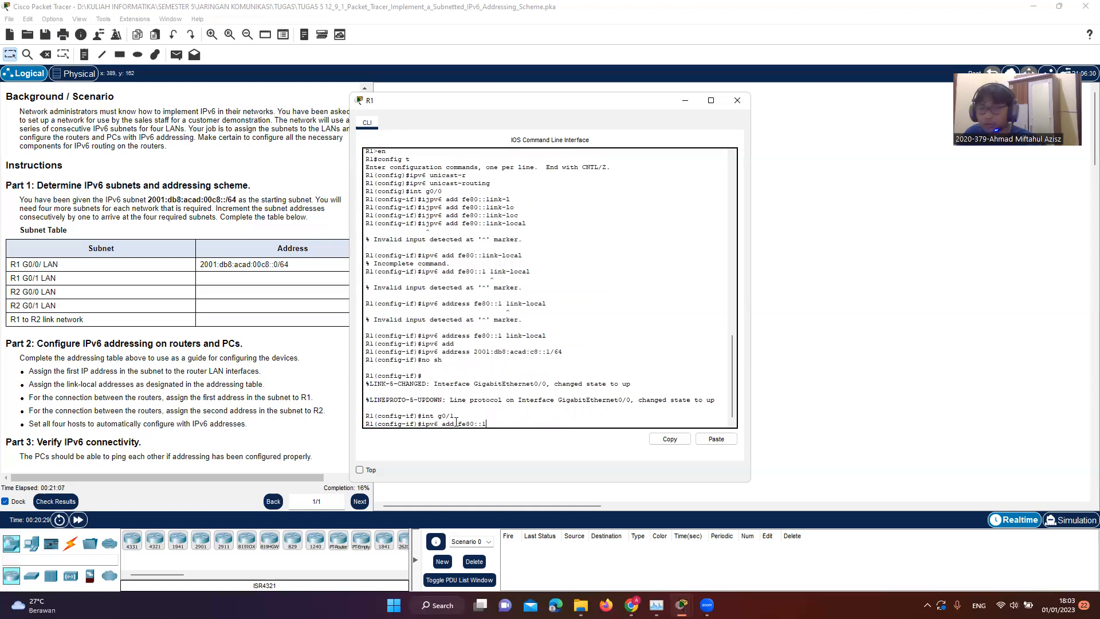
type(" link-loca")
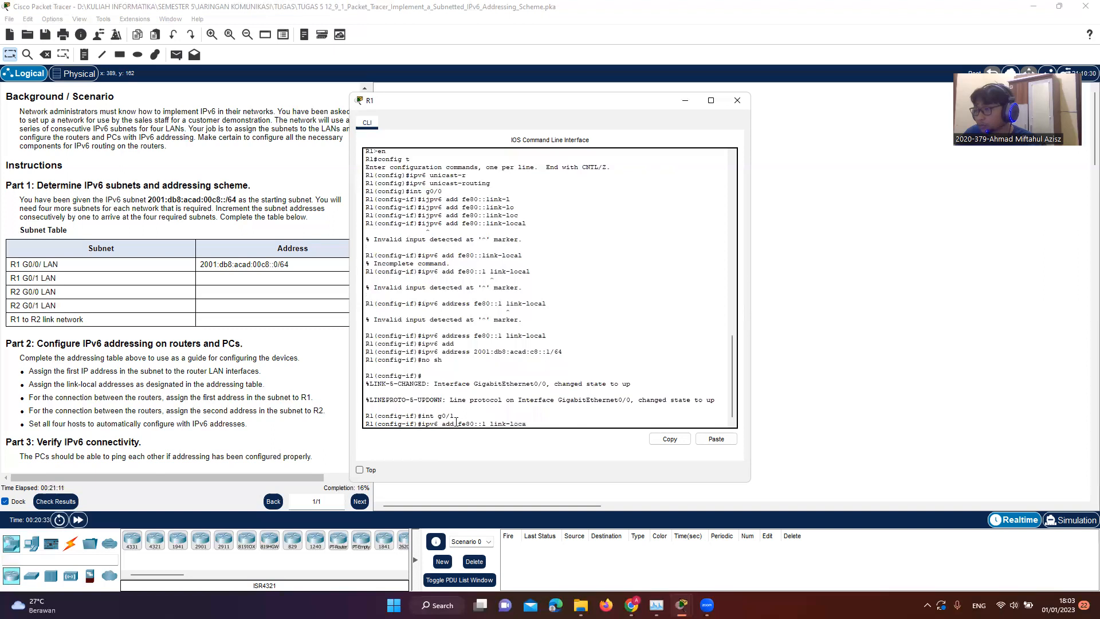
type("l")
key("Return")
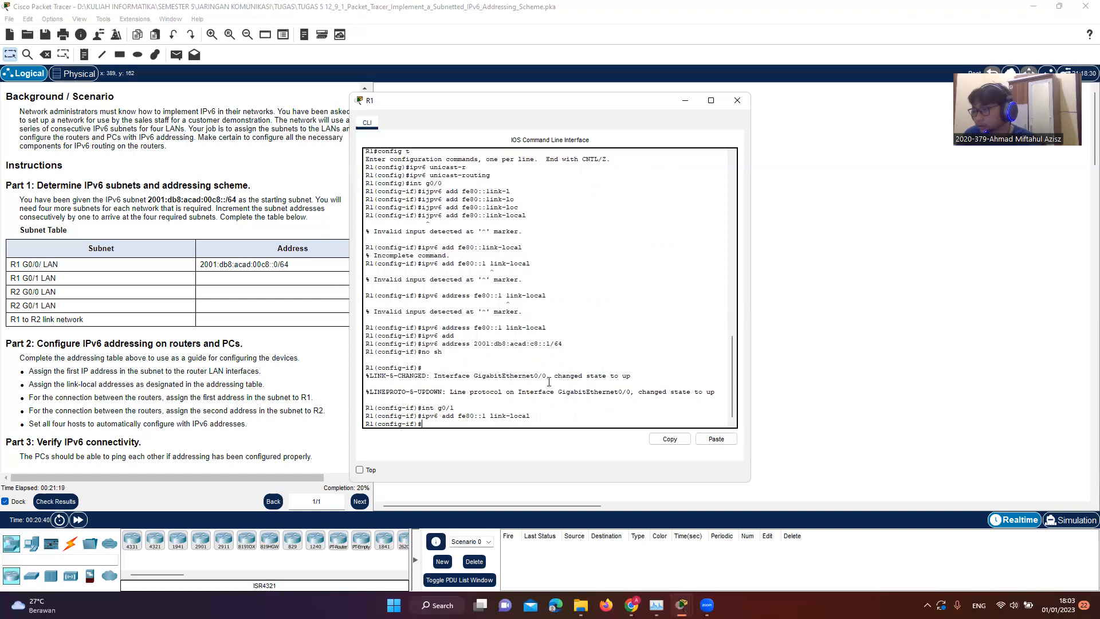
Reuse the g0/0 address command with subnet c9 to assign 2001:db8:acad:c9::1/64 to R1's g0/1 interface
key("Up")
key("Up")
key("Up")
key("Up")
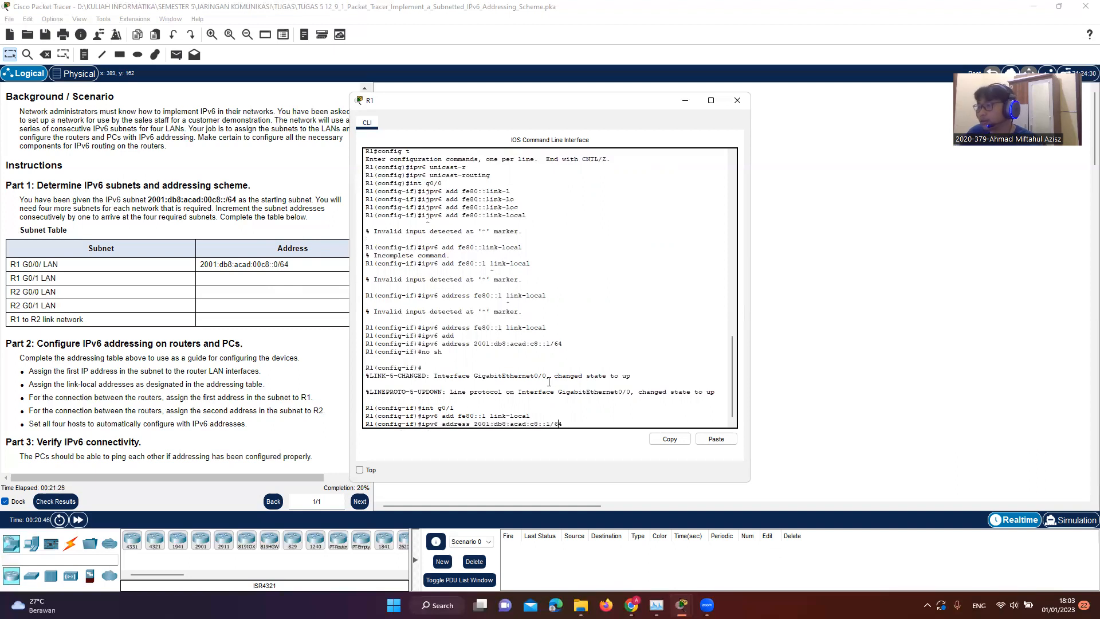
key("BackSpace")
type("9")
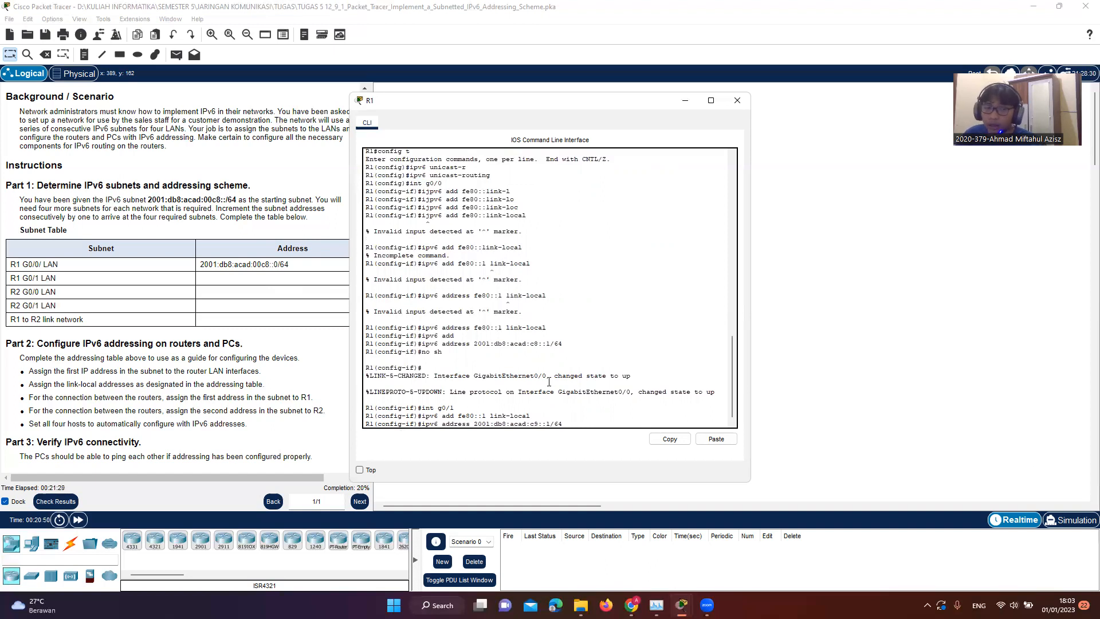
key("Return")
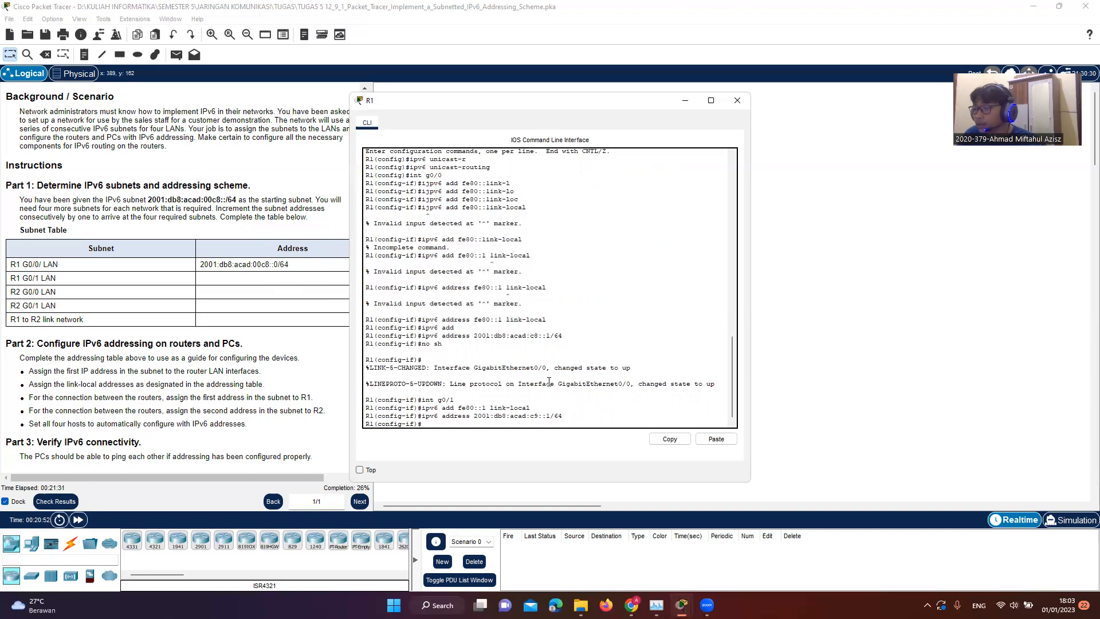
Enter configuration mode for s0/0/0 on R1 and assign it the link-local address fe80::1
type("i")
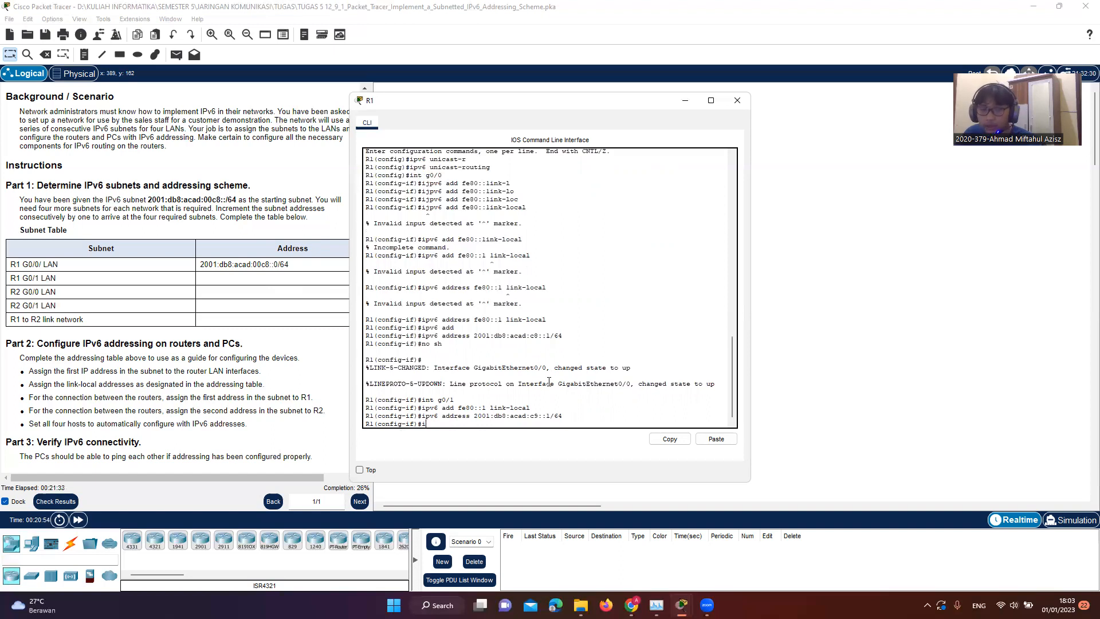
type("nt s0/0")
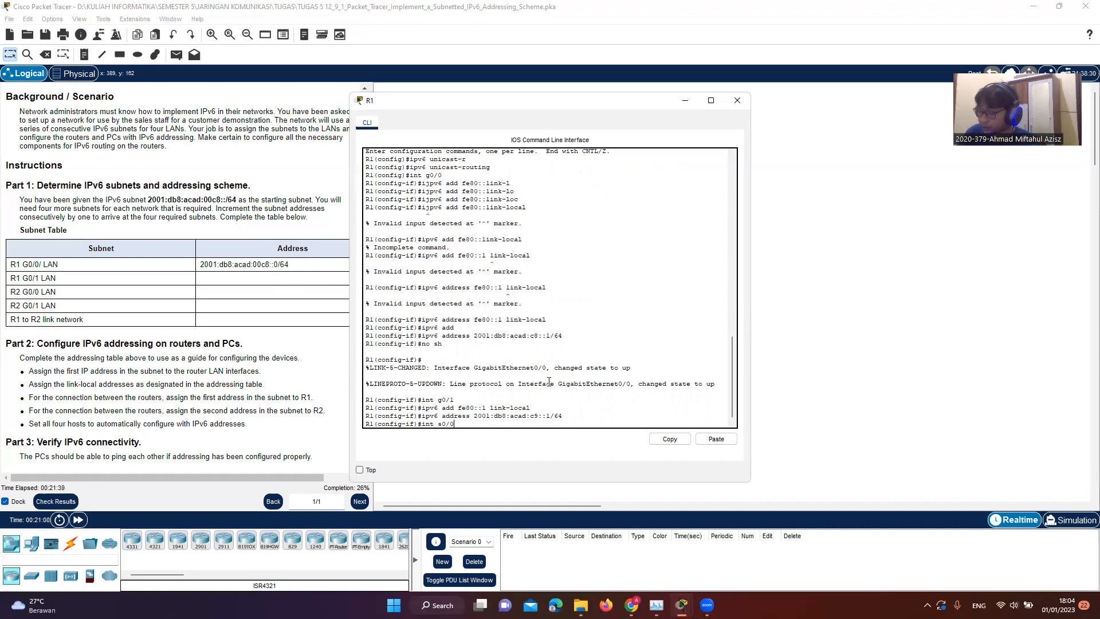
key("Return")
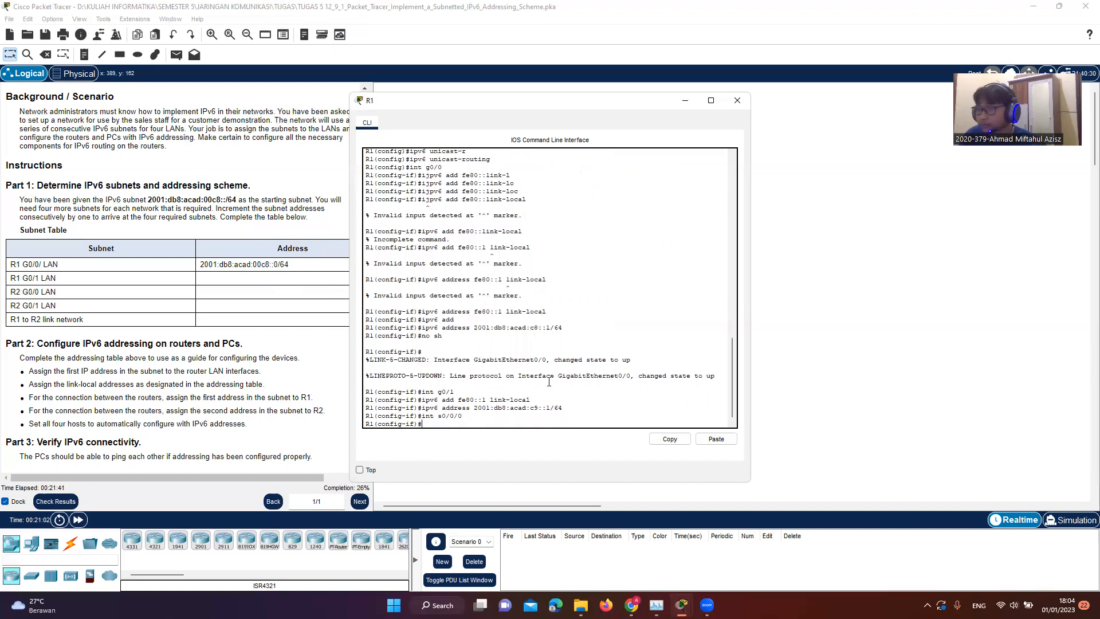
scroll(69, 261, "up", 5)
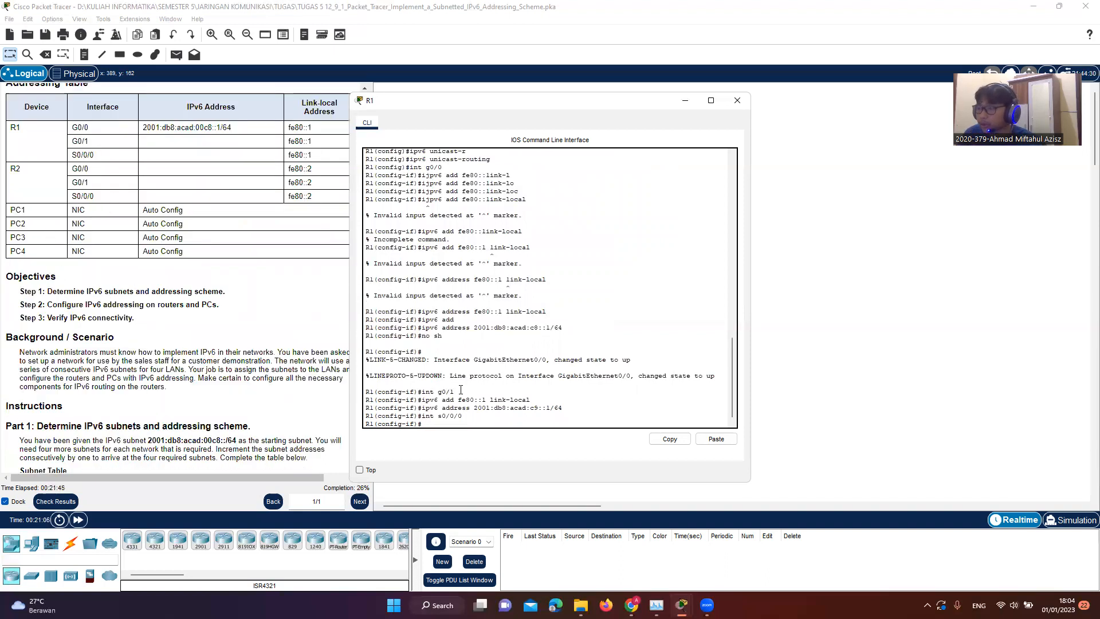
scroll(235, 410, "down", 5)
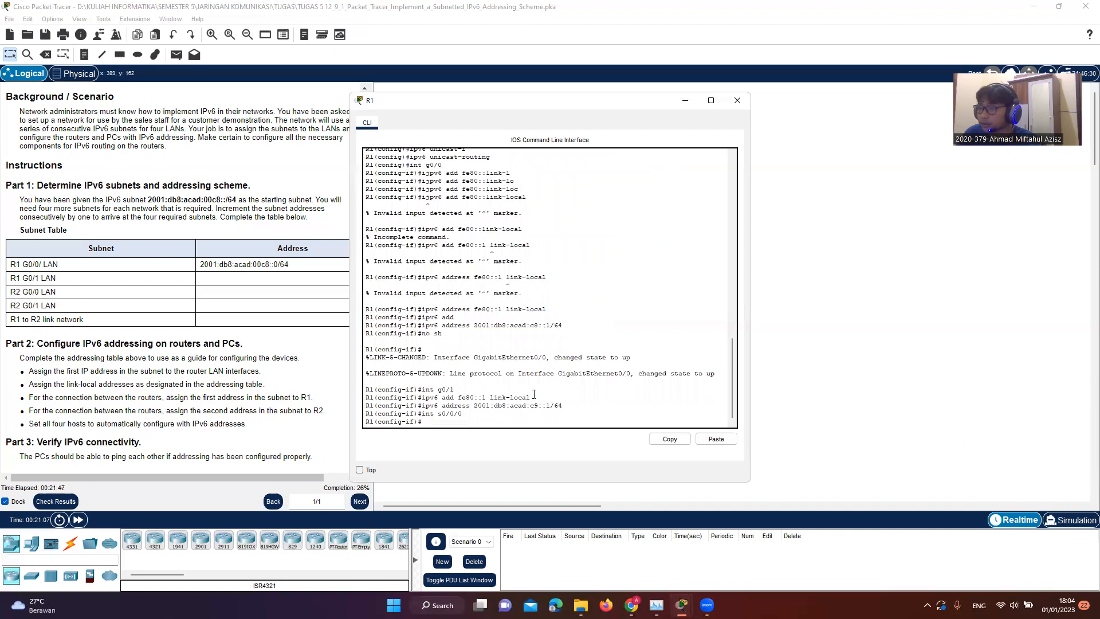
key("Up")
key("Up")
key("Up")
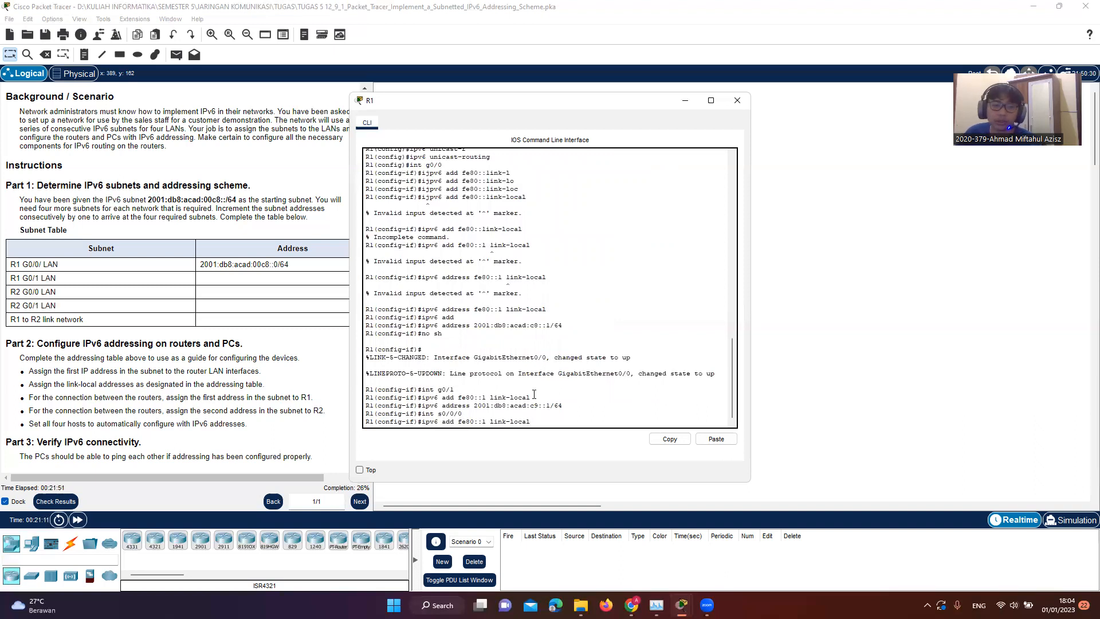
key("Return")
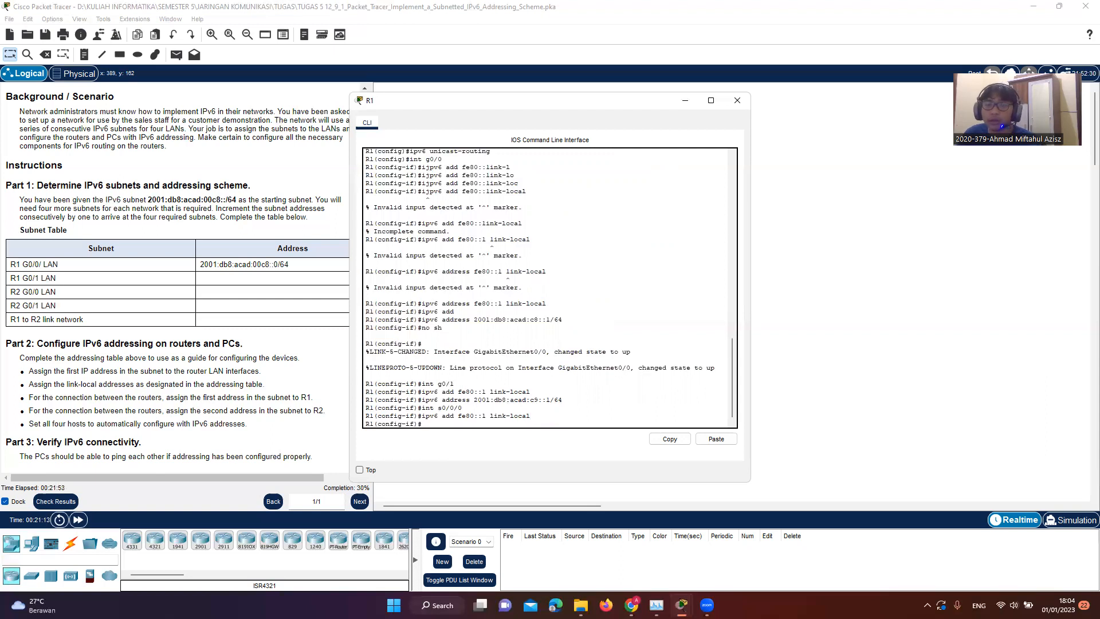
Reuse the g0/1 address command with subnet cc to assign 2001:db8:acad:cc::1/64 to R1's s0/0/0 interface, and enable it with no sh
scroll(193, 199, "up", 8)
scroll(193, 199, "down", 3)
scroll(193, 199, "up", 1)
scroll(193, 199, "up", 2)
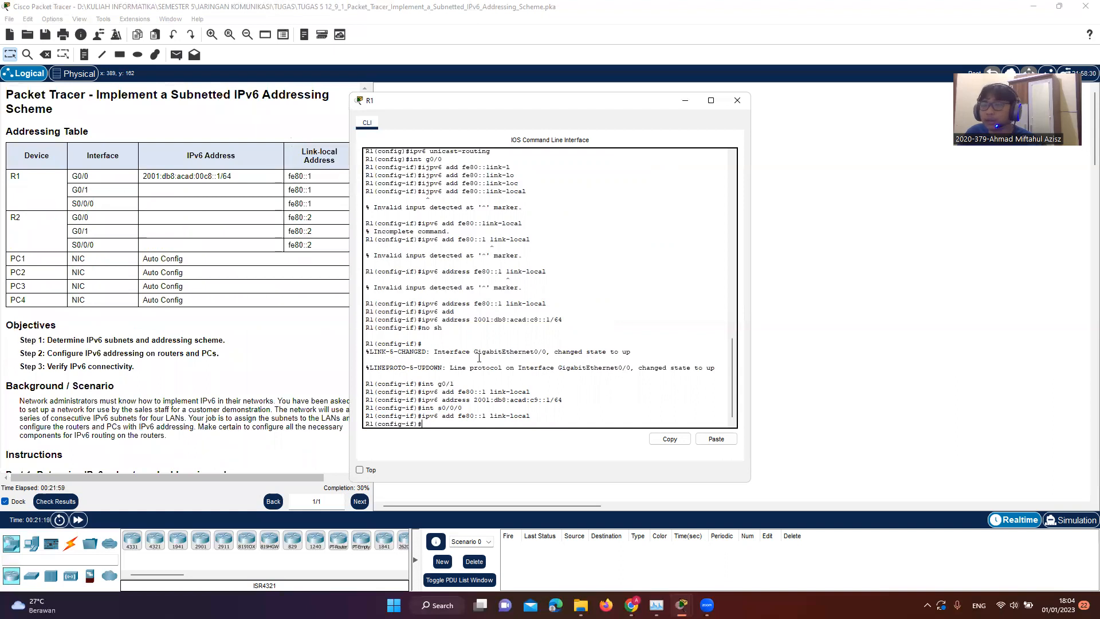
scroll(253, 370, "down", 4)
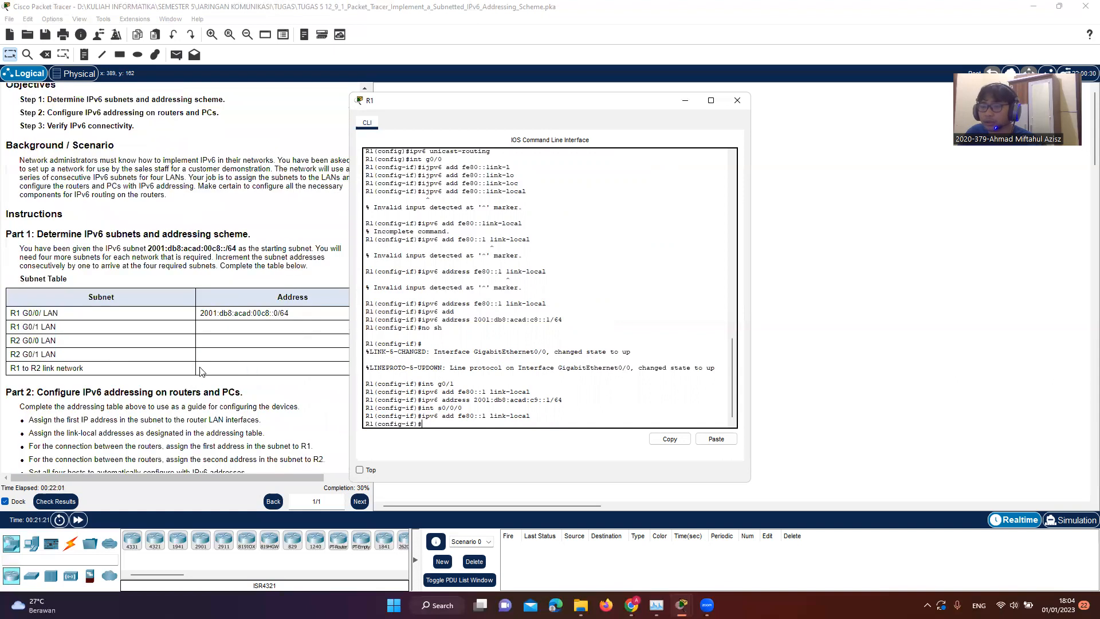
key("Up")
key("Up")
key("Up")
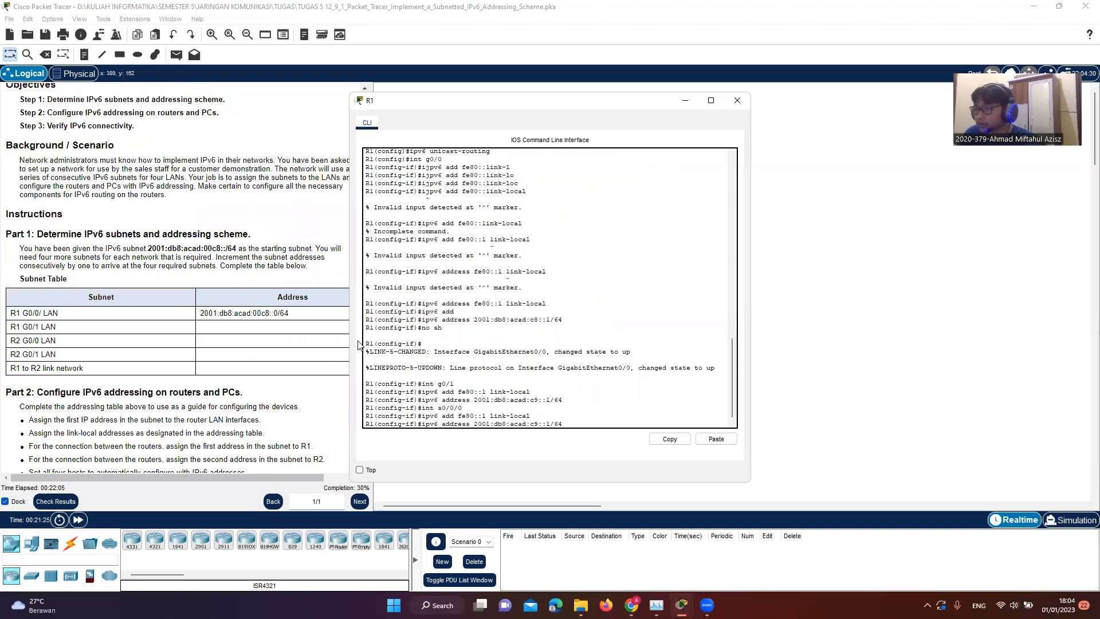
key("Left")
key("Left")
key("Left")
key("Left")
key("Left")
key("Left")
key("BackSpace")
type("c")
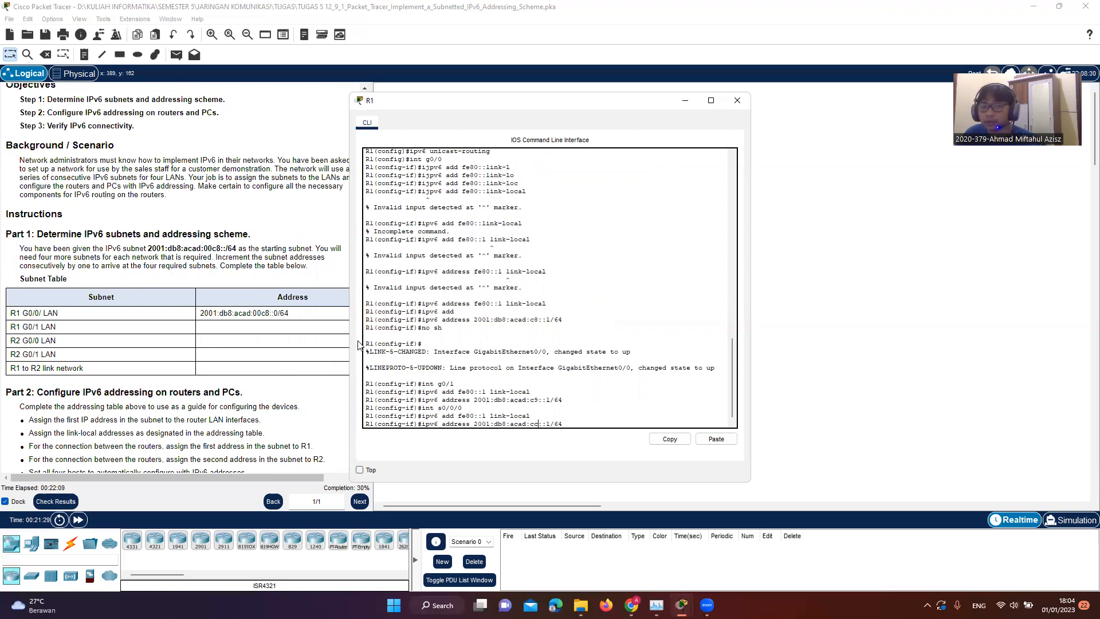
key("Return")
type("no sh")
key("Return")
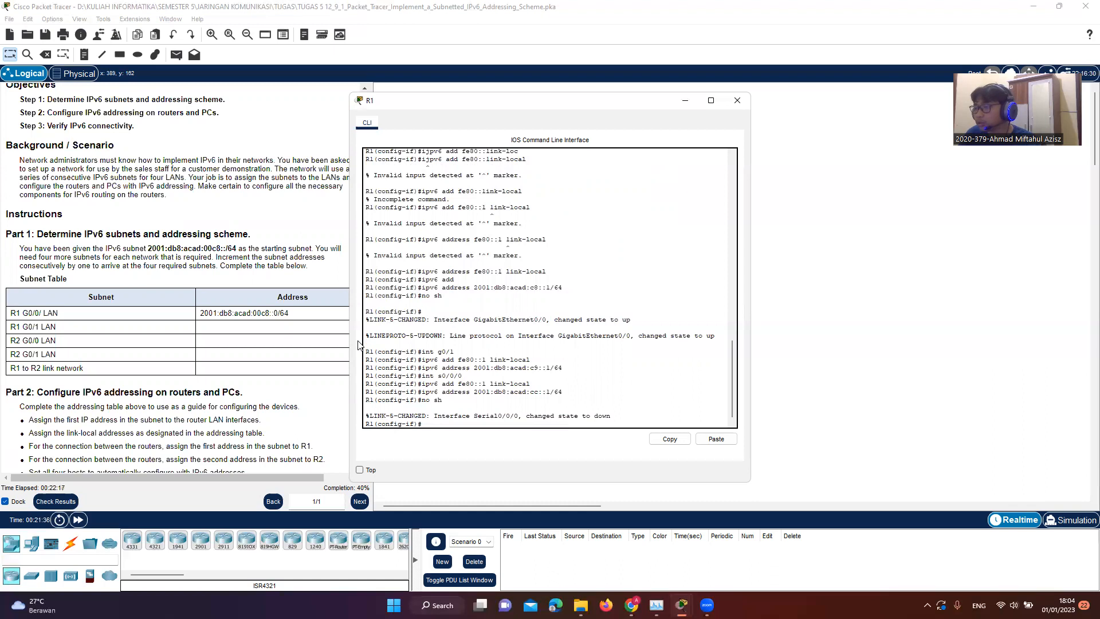
Return to configuration mode for g0/1 on R1 and enable the interface with no sh
key("Up")
key("Up")
key("Up")
key("Up")
key("Up")
key("Up")
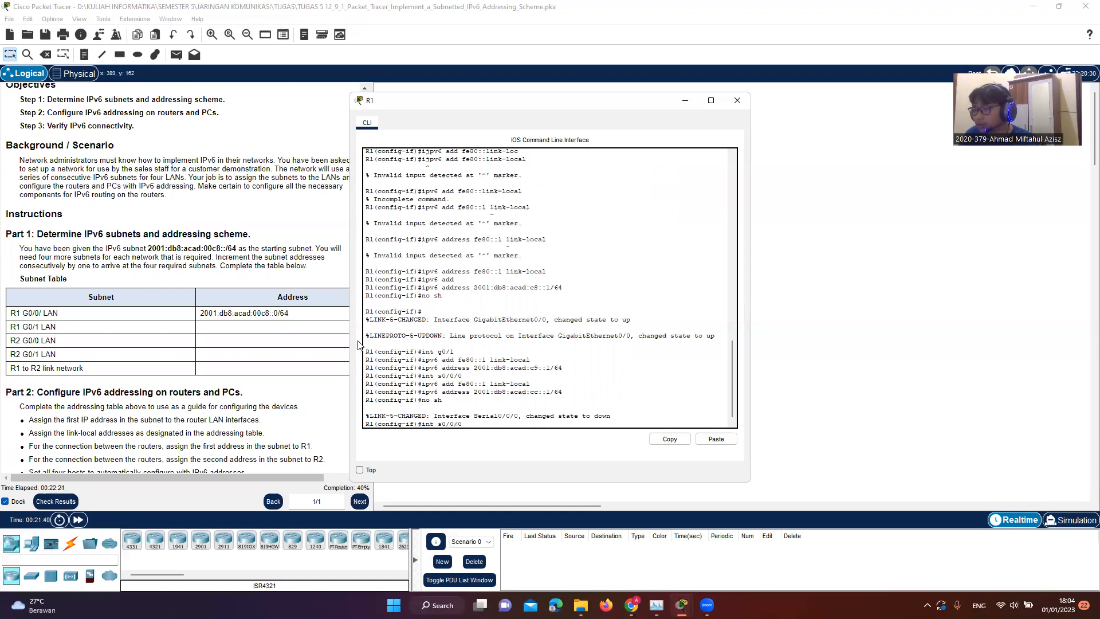
key("Up")
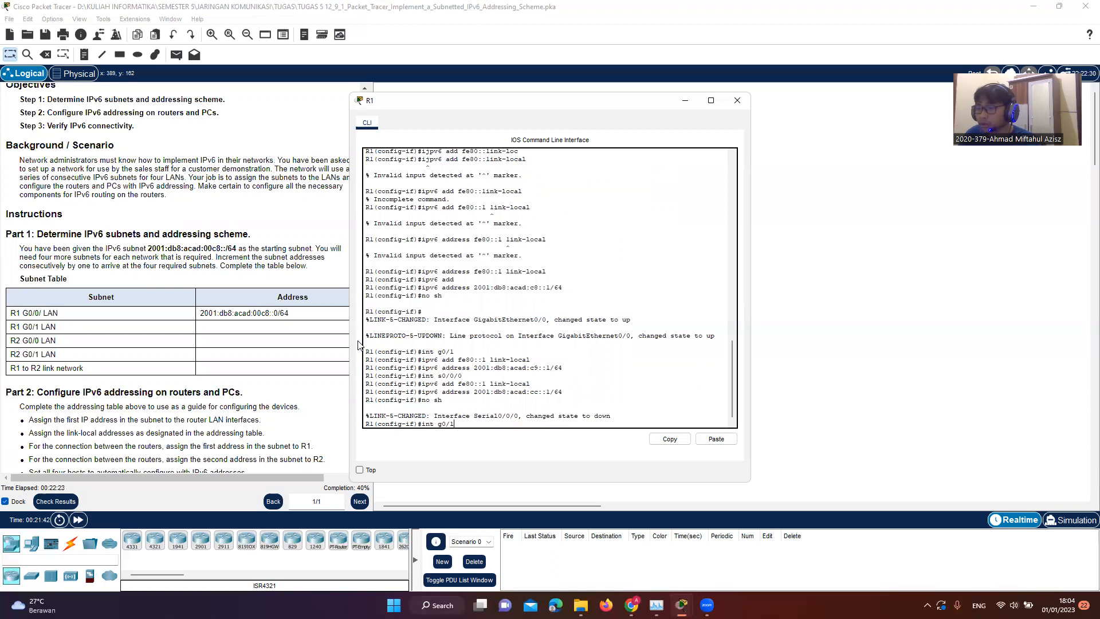
key("Return")
key("Up")
key("Up")
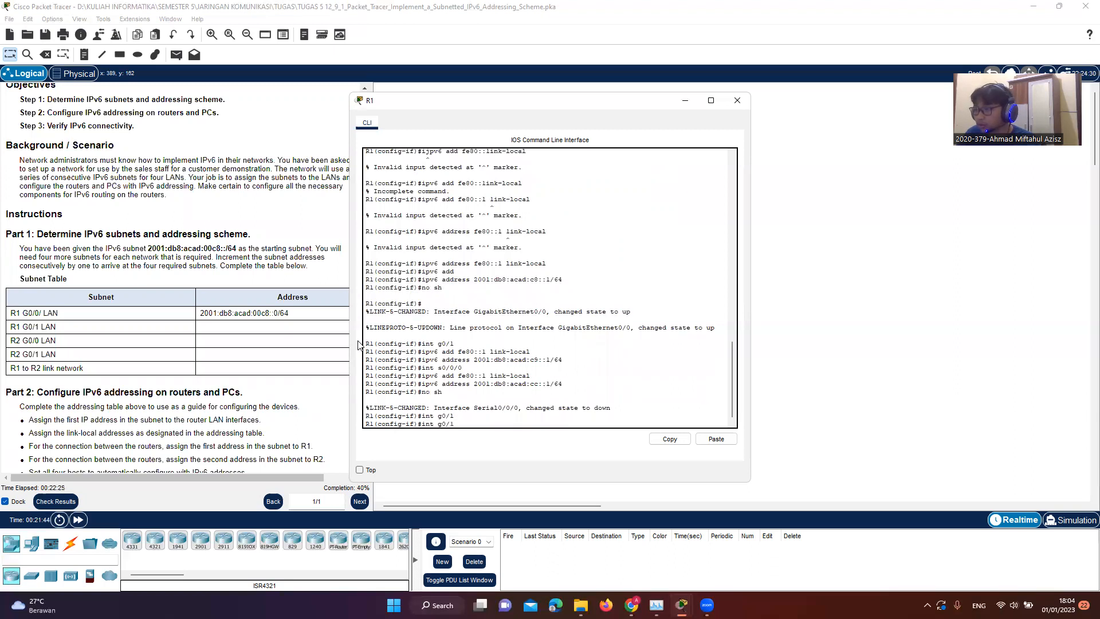
key("Return")
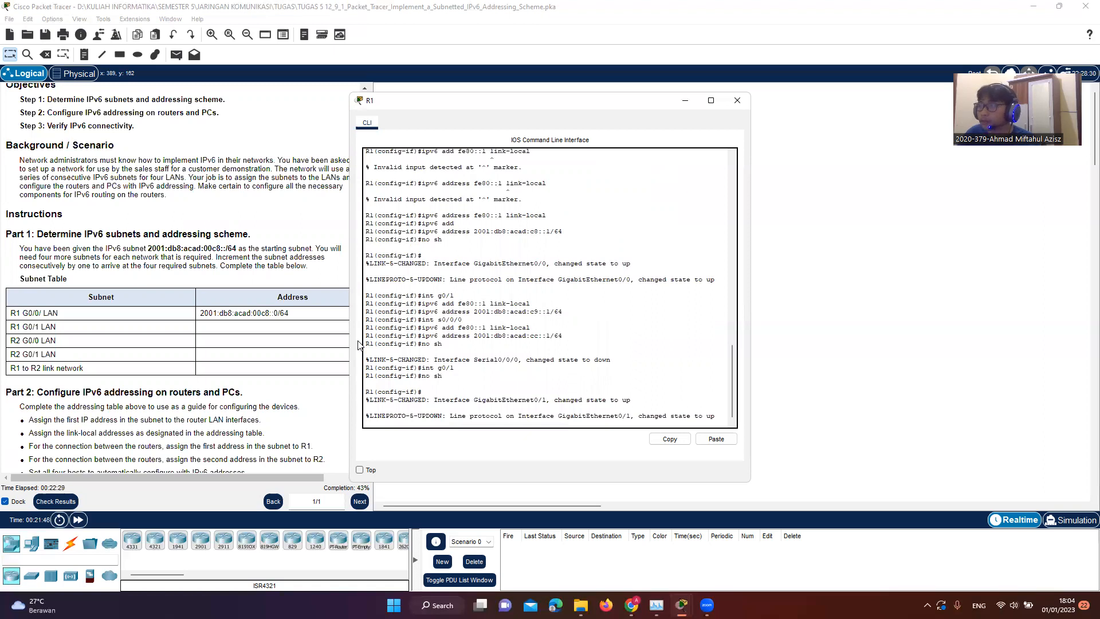
key("Return")
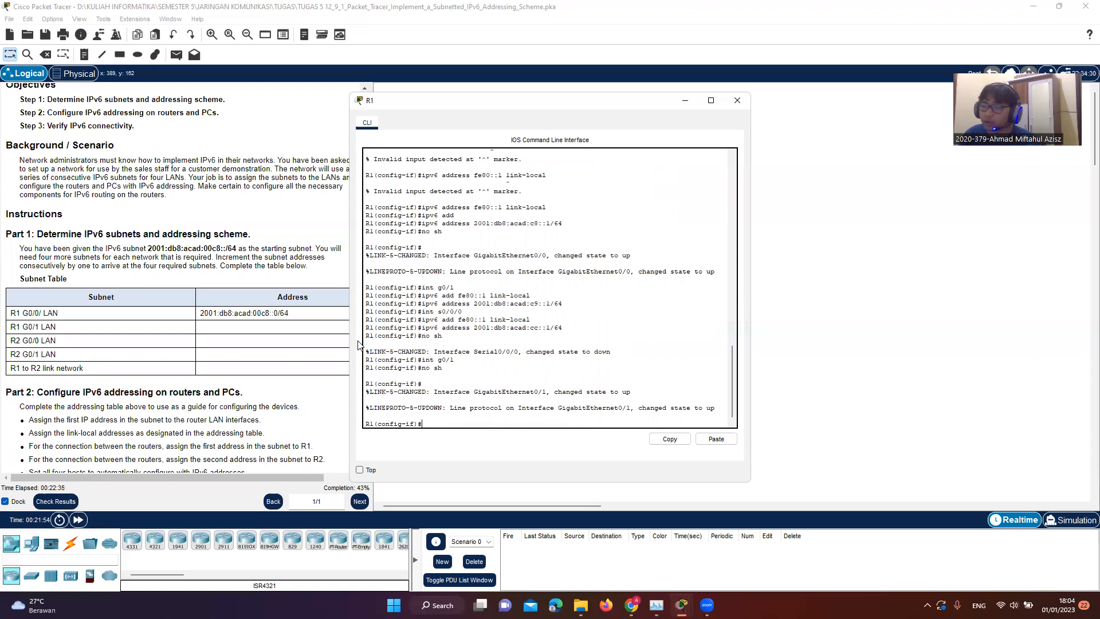
Close R1's window, open R2's command line and enter global configuration mode with en and config t
left_click(731, 102)
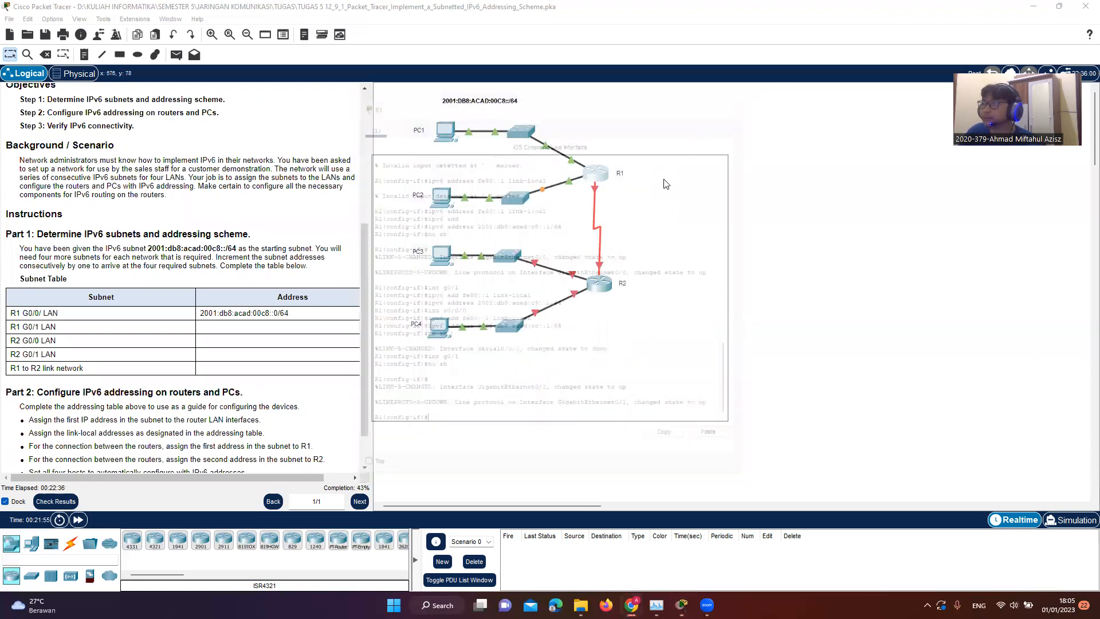
left_click(594, 287)
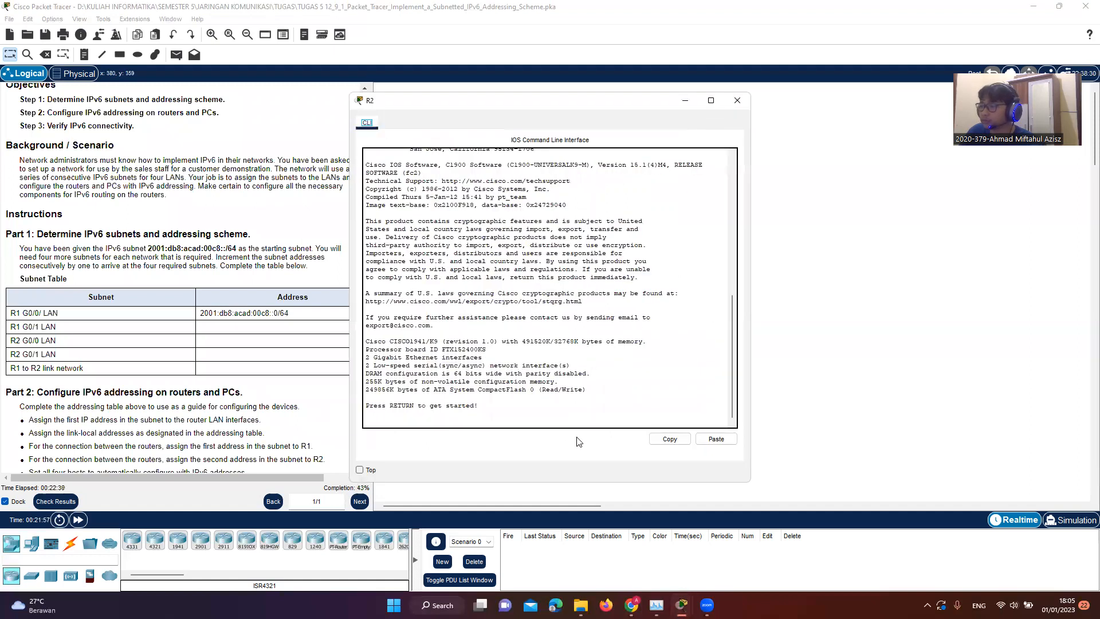
key("Return")
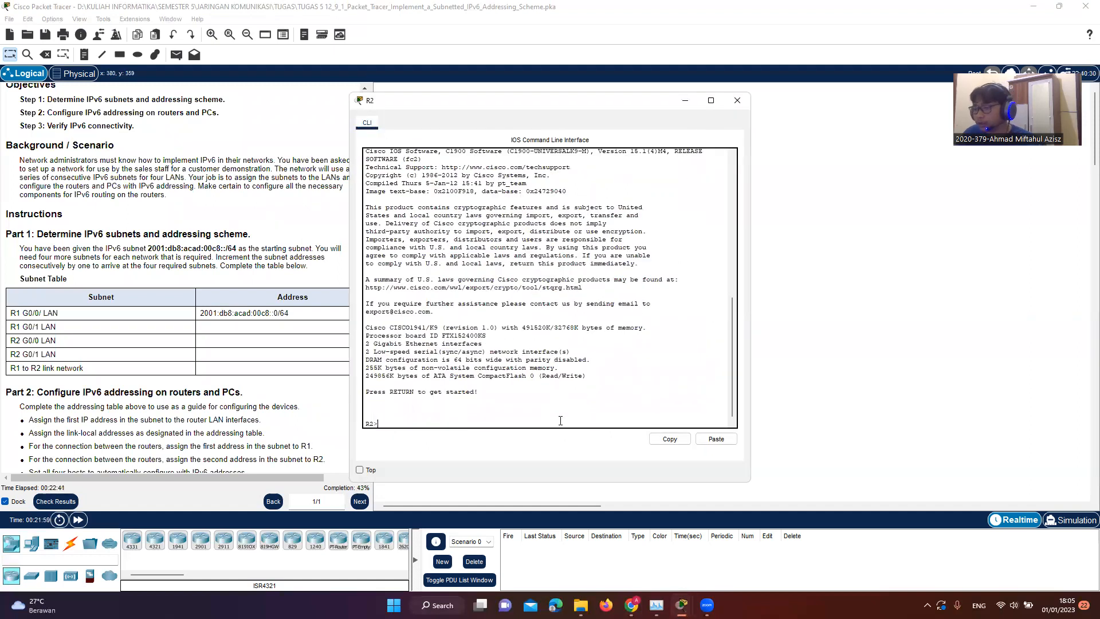
type("en")
key("Return")
type("c")
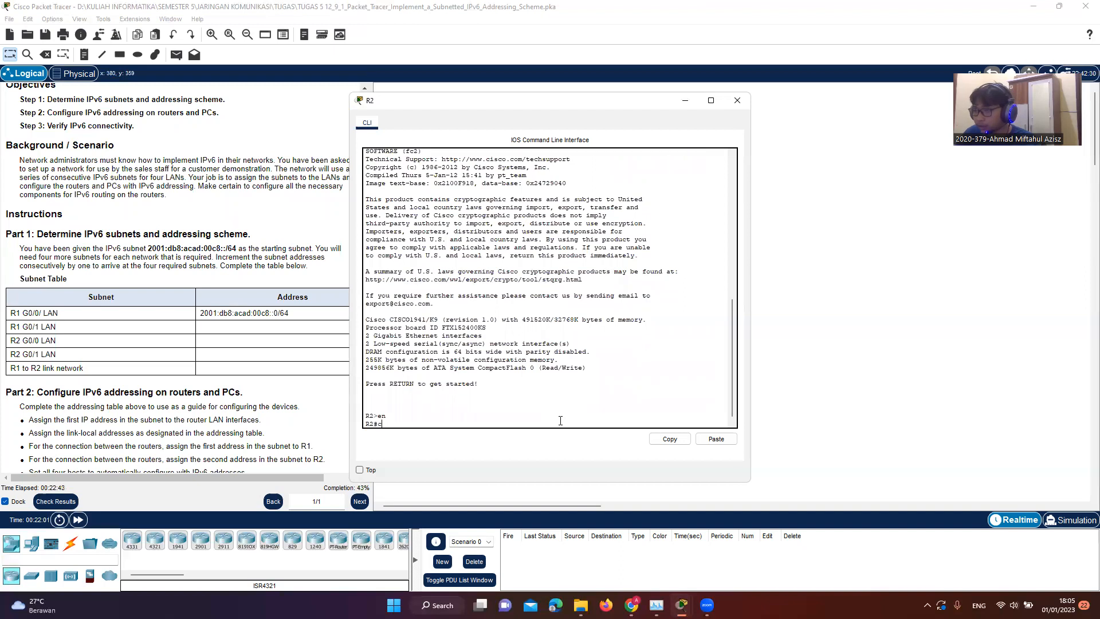
type("onfig y")
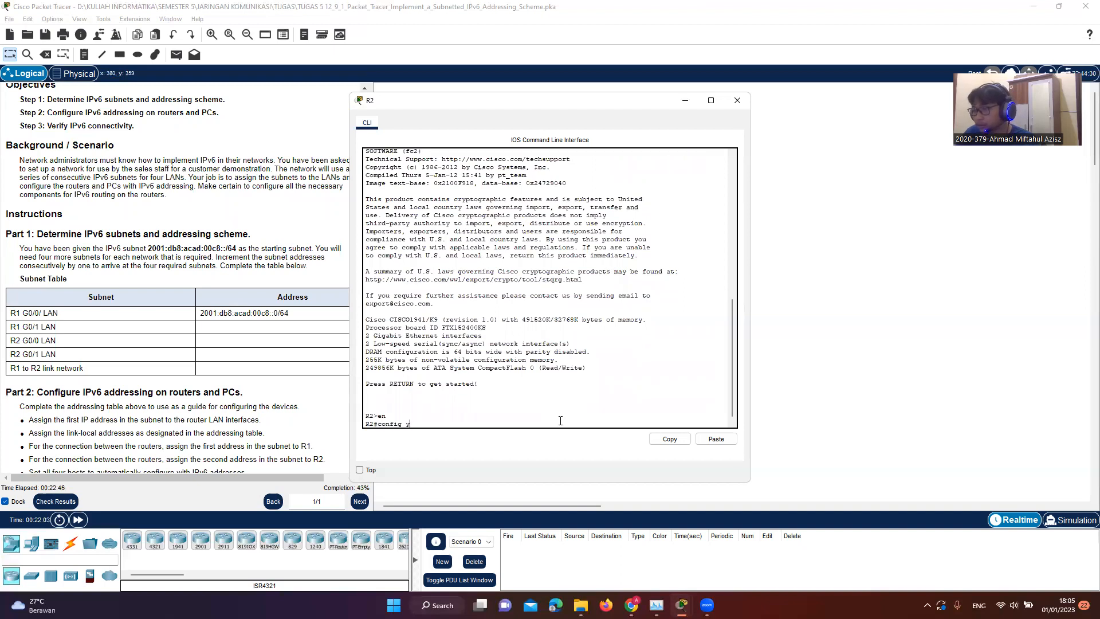
key("Return")
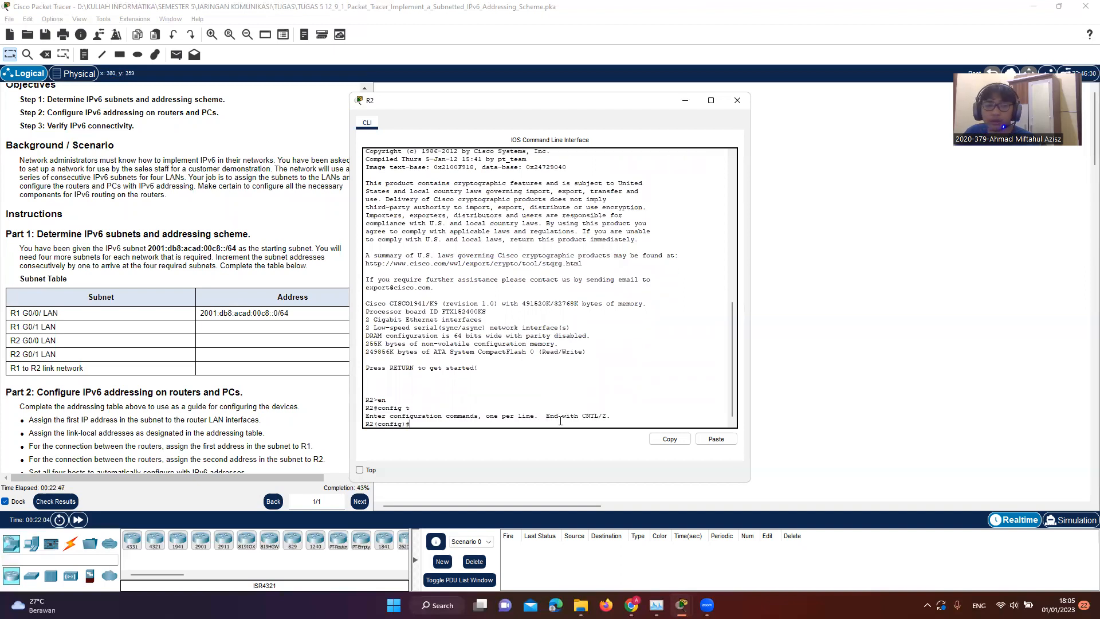
Enable IPv6 routing on R2 with the ipv6 unicast-routing command
type("ip")
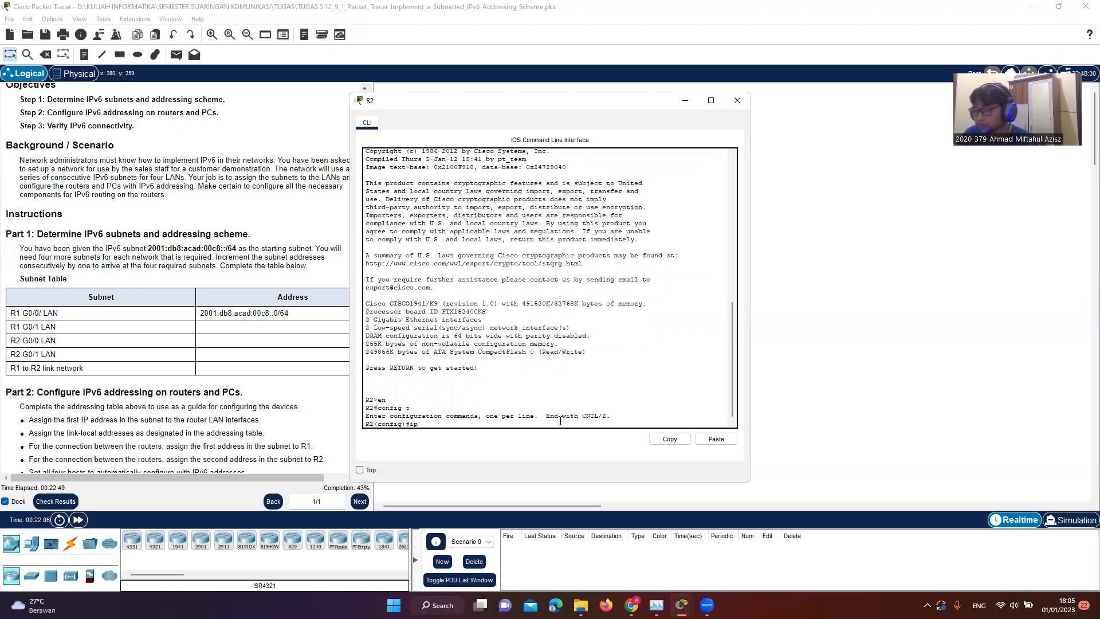
type("v6 unis")
key("BackSpace")
key("BackSpace")
type("ca")
type("ic")
key("Tab")
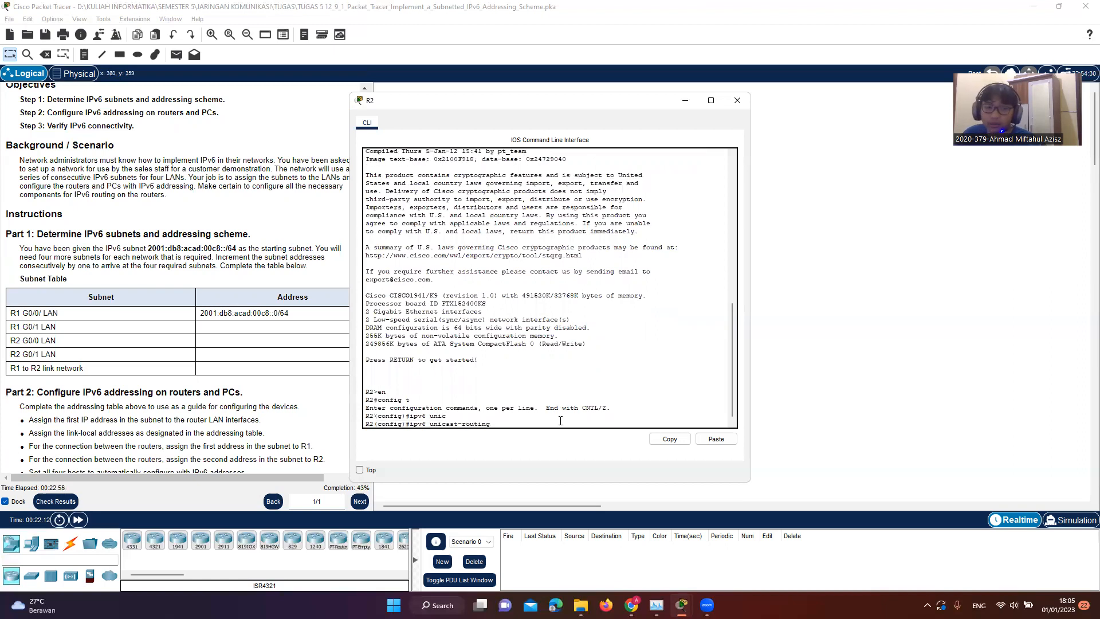
key("Return")
Enter configuration mode for g0/0 on R2 and assign it the link-local address fe80::2
type("in")
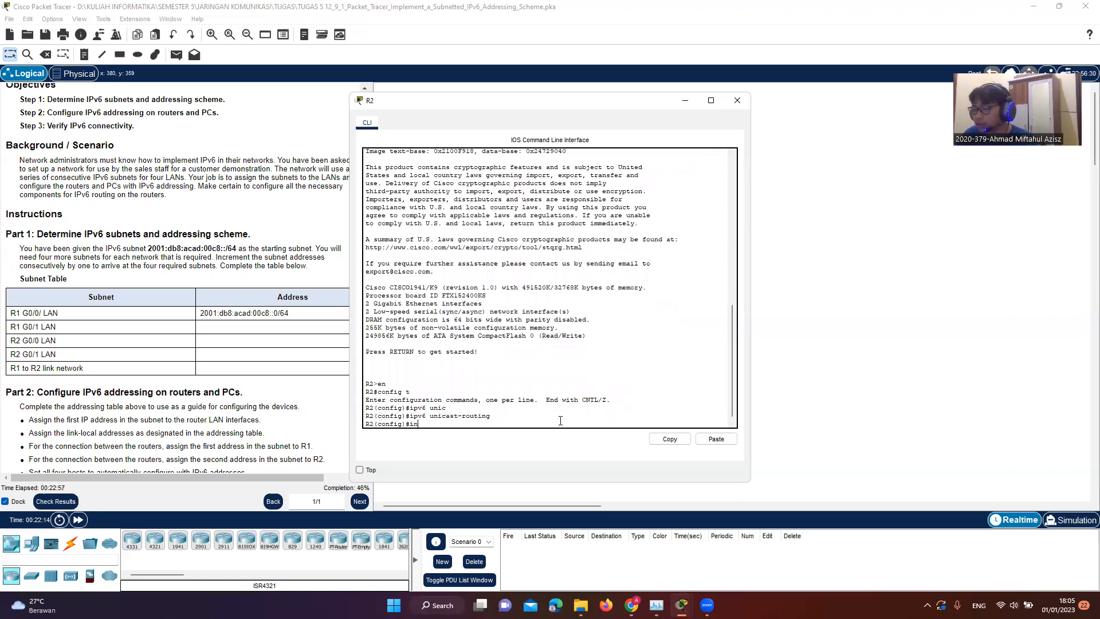
type("t g0/0")
key("Return")
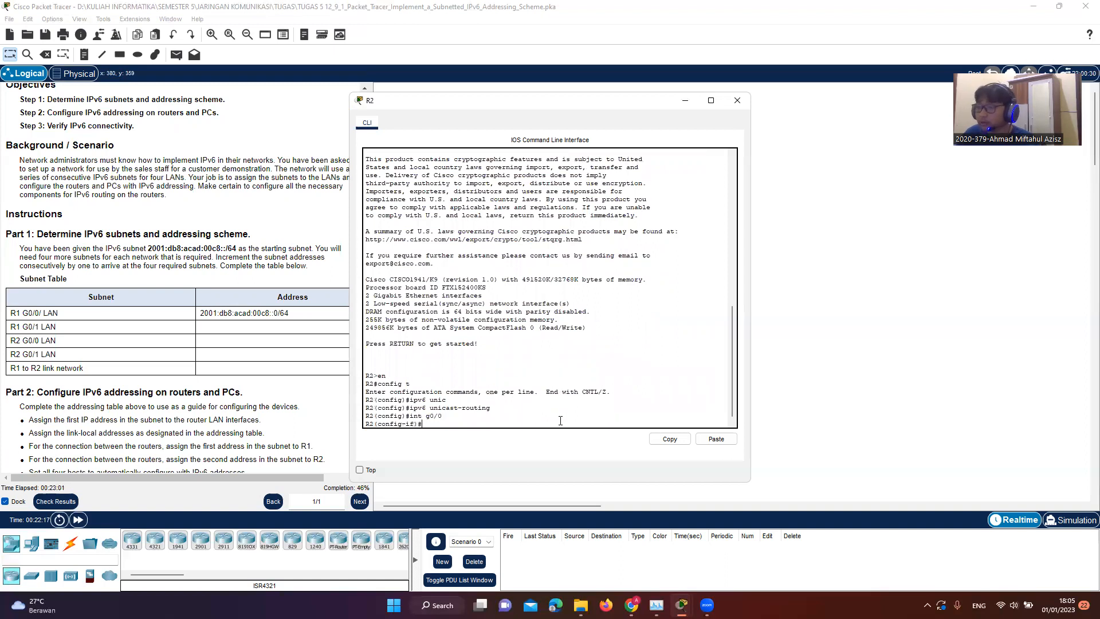
type("ip")
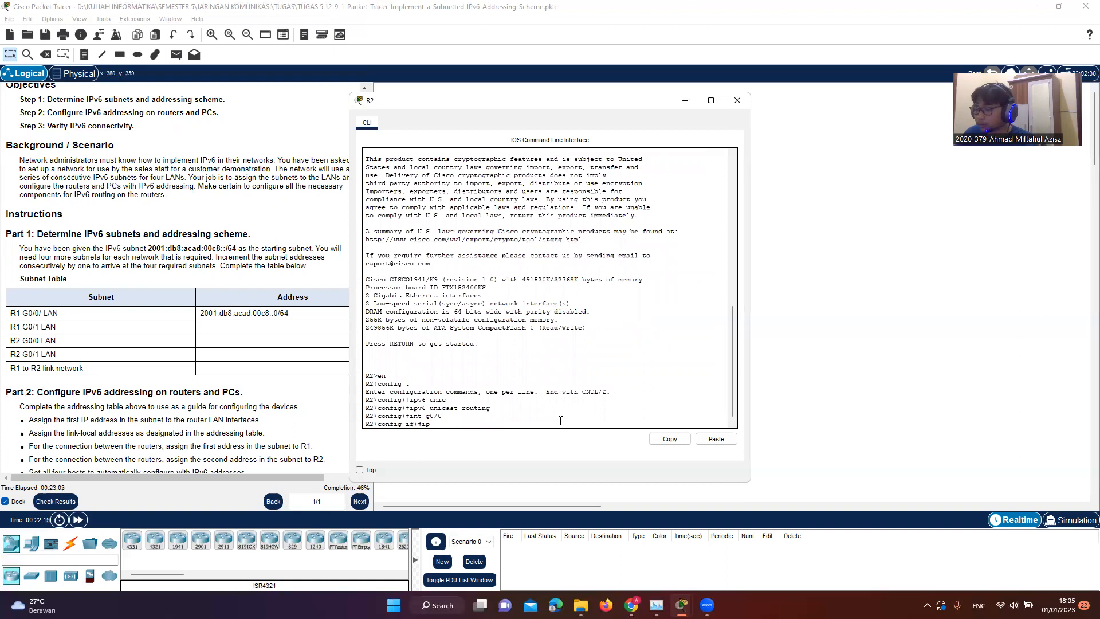
type("v6 add f")
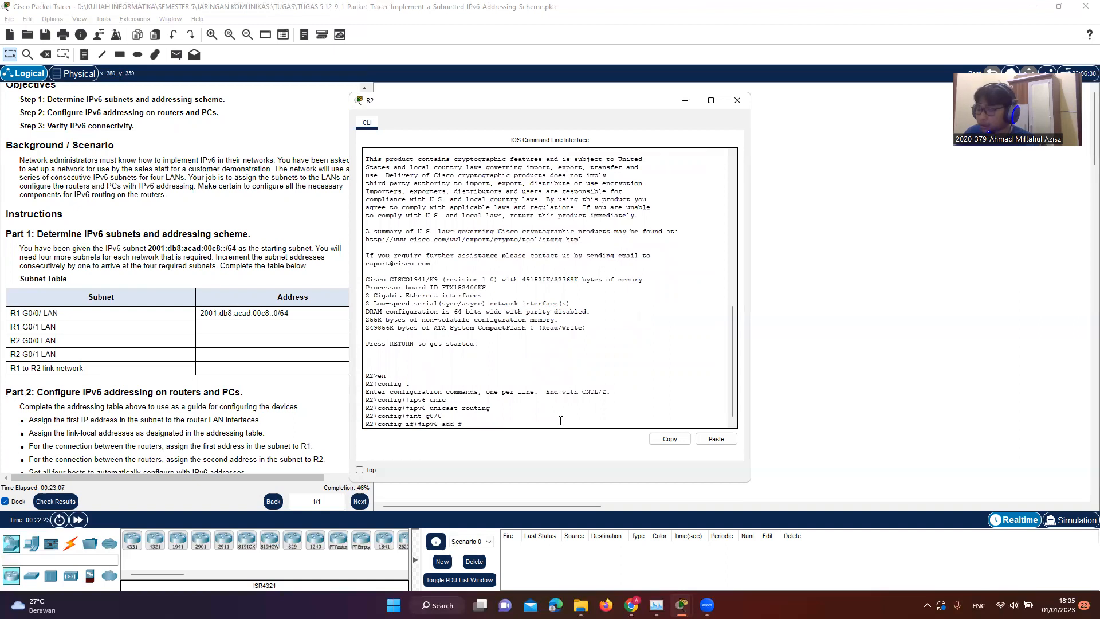
type("e80")
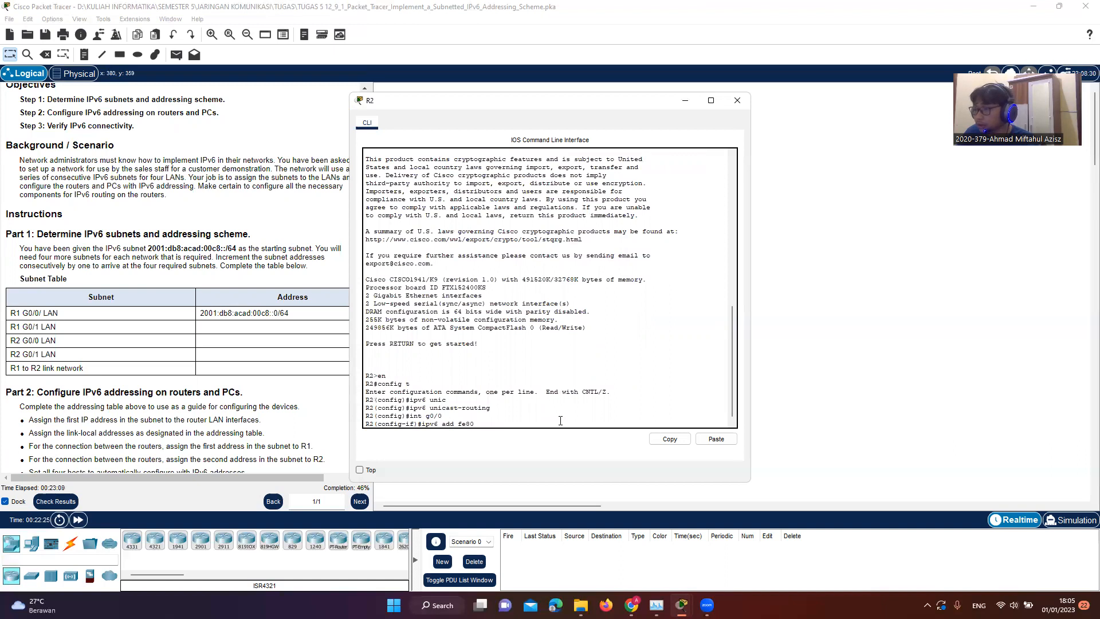
type("::2 link-l")
key("Tab")
key("Return")
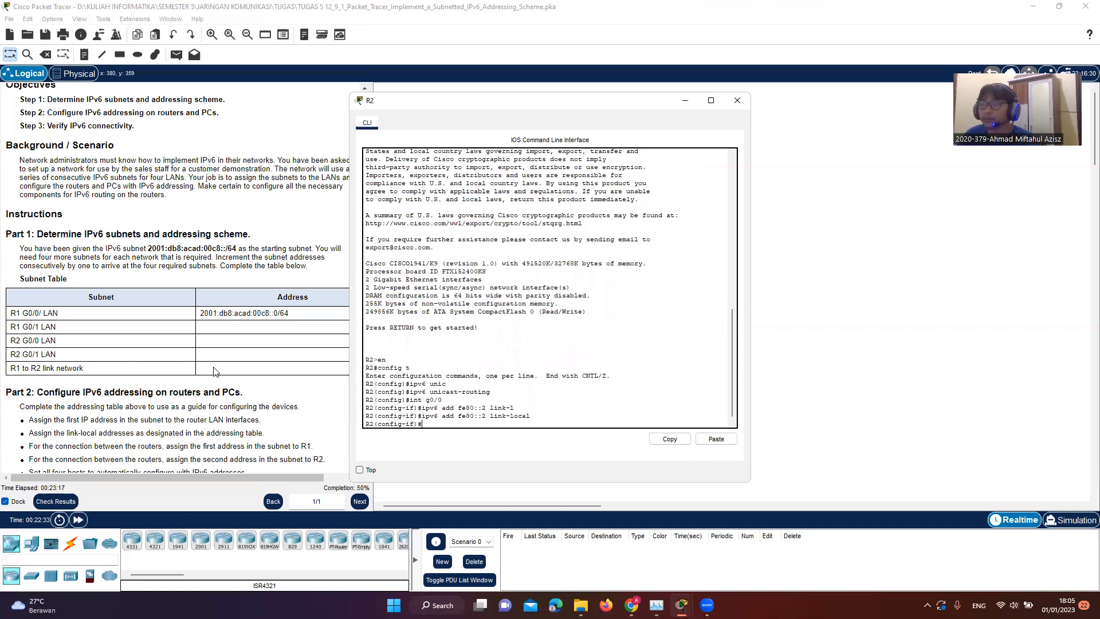
Assign the address 2001:db8:acad:c9::1/64 to R2's g0/0 interface
scroll(207, 332, "up", 5)
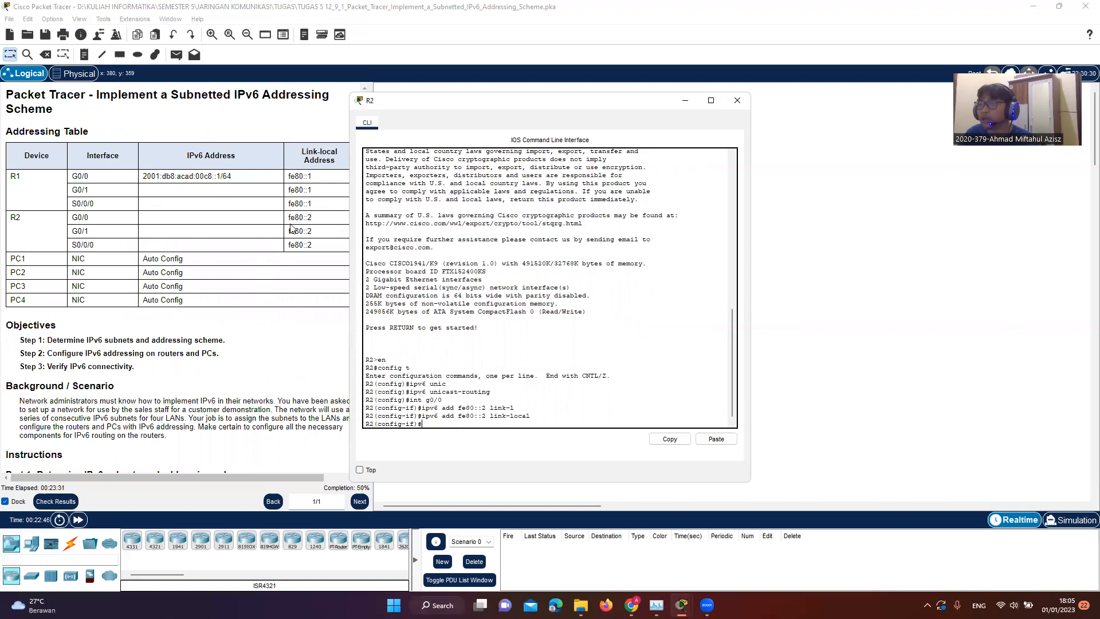
scroll(278, 321, "down", 5)
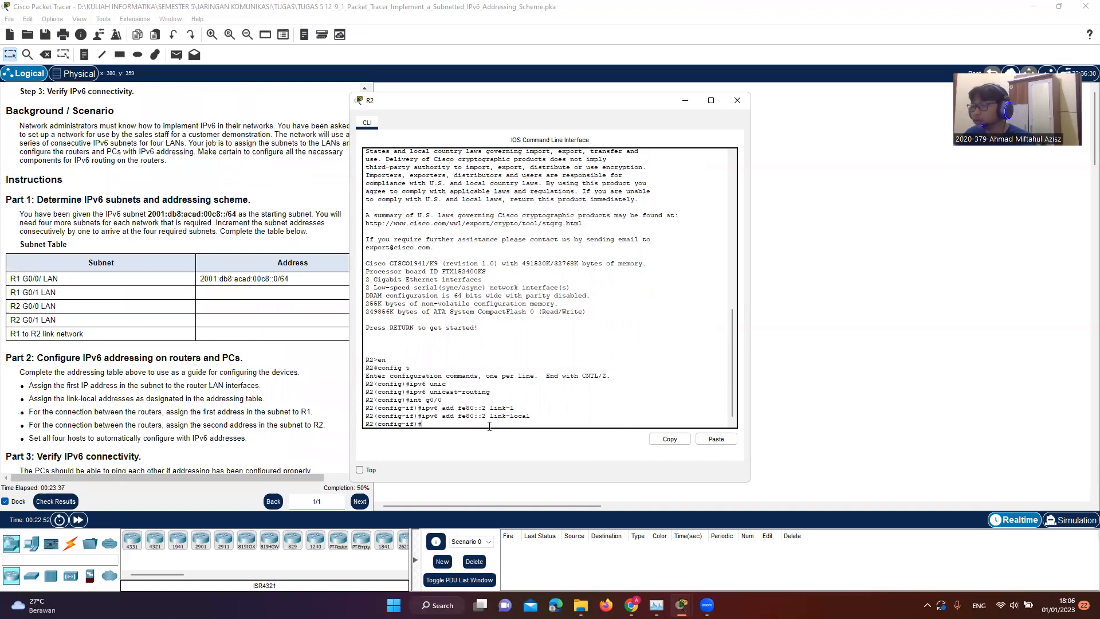
type("ip")
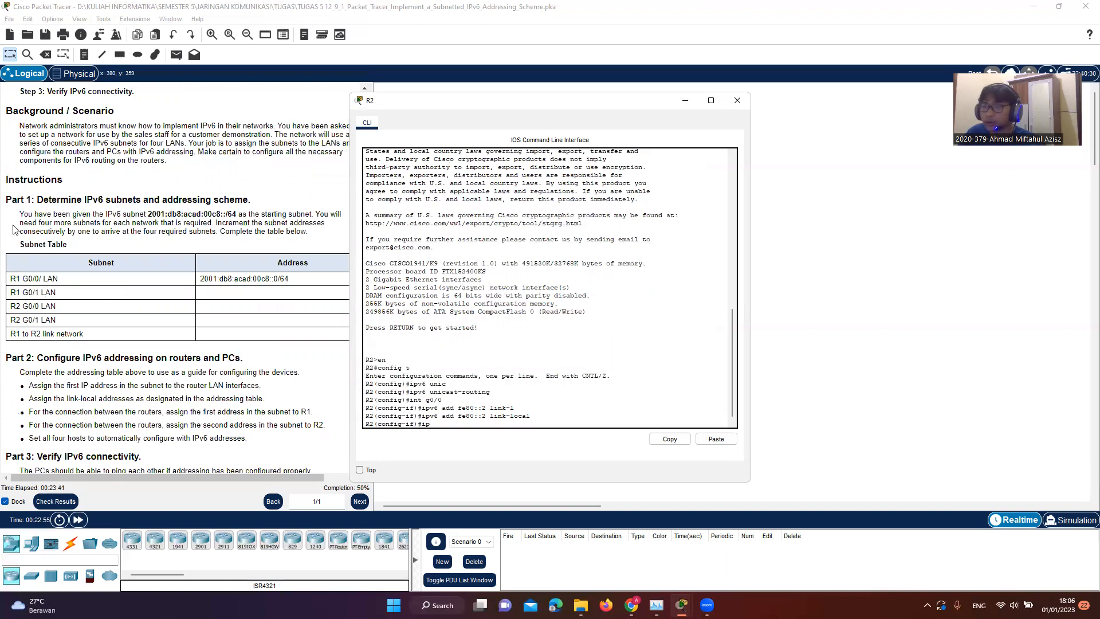
type("v6 add ")
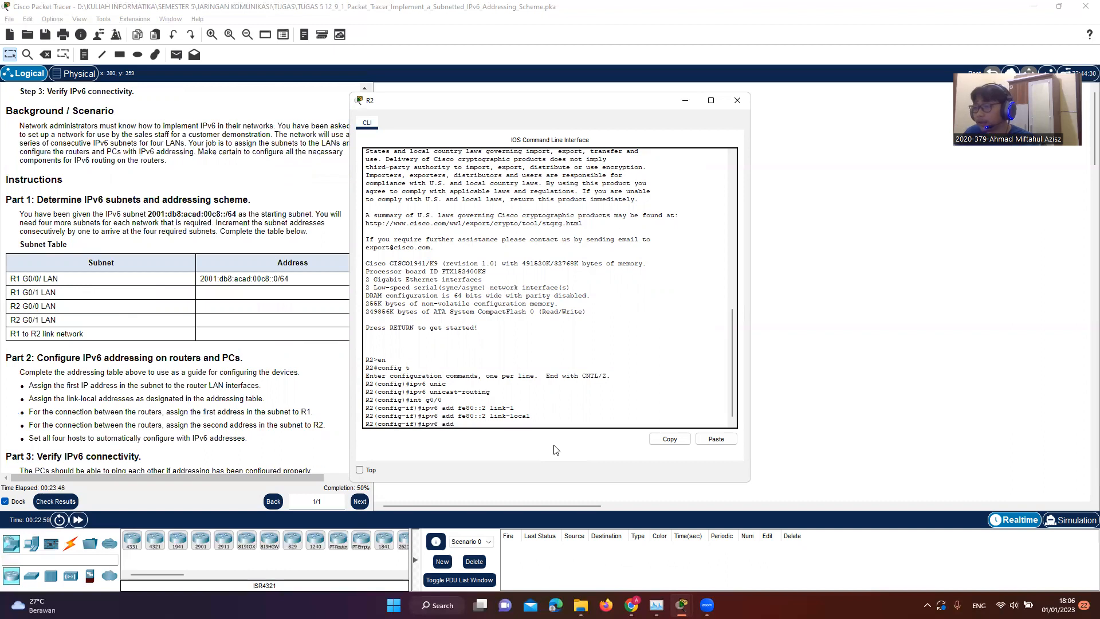
type("2001")
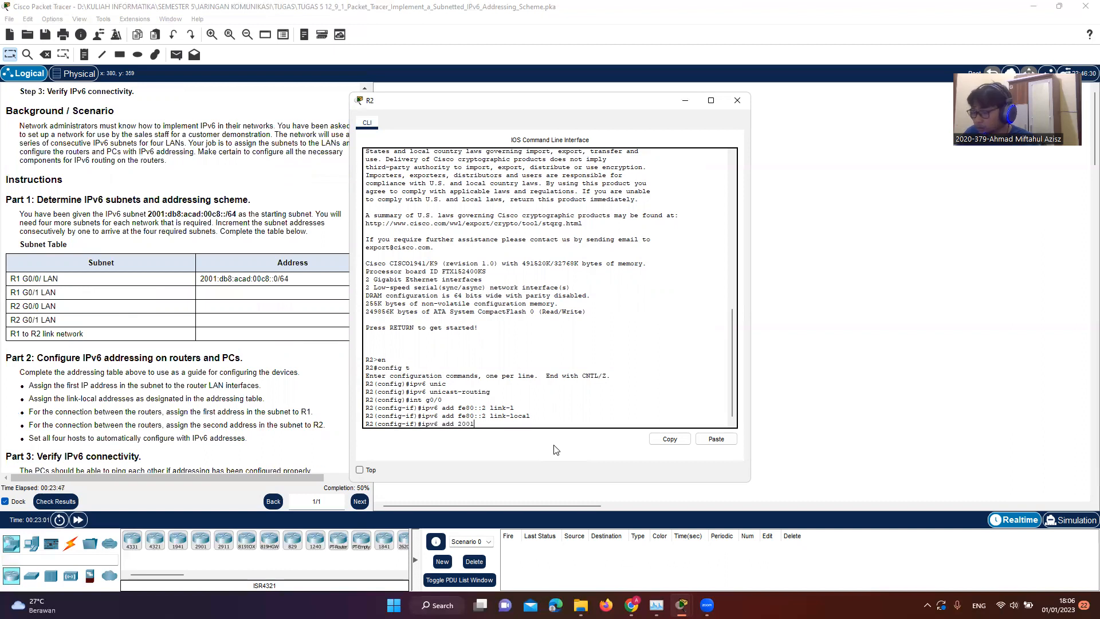
type(":db8:acad:c")
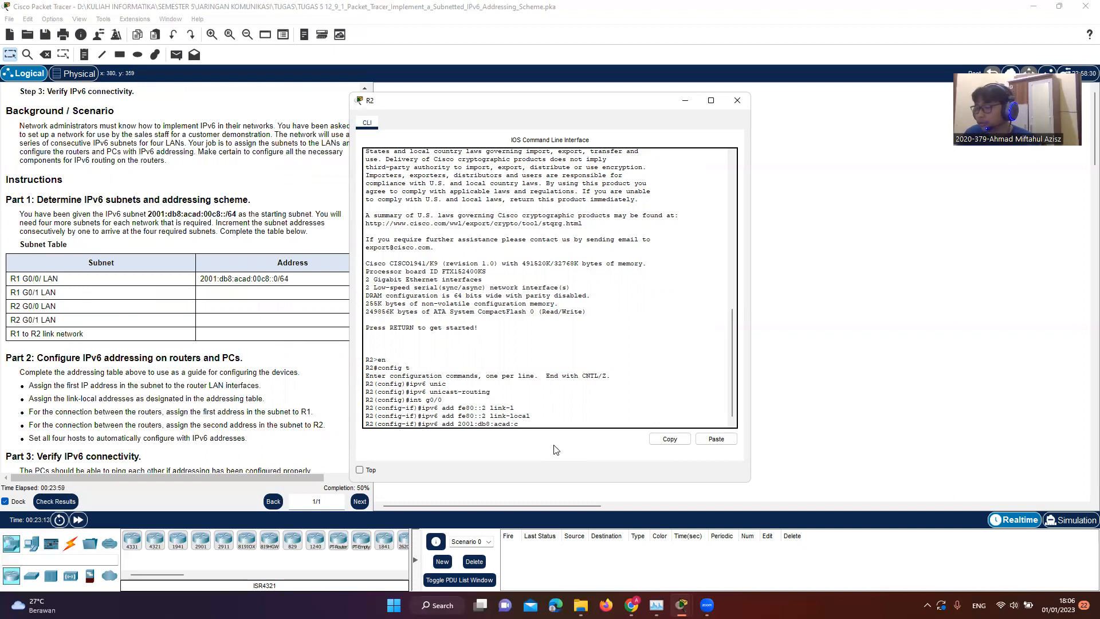
type("9::")
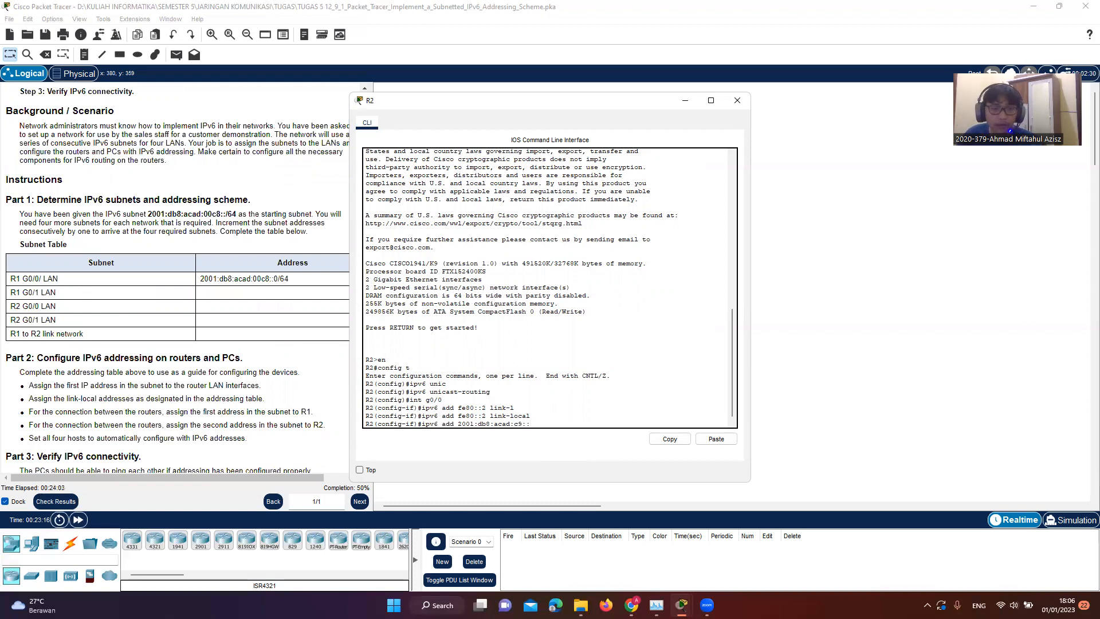
type("1/64")
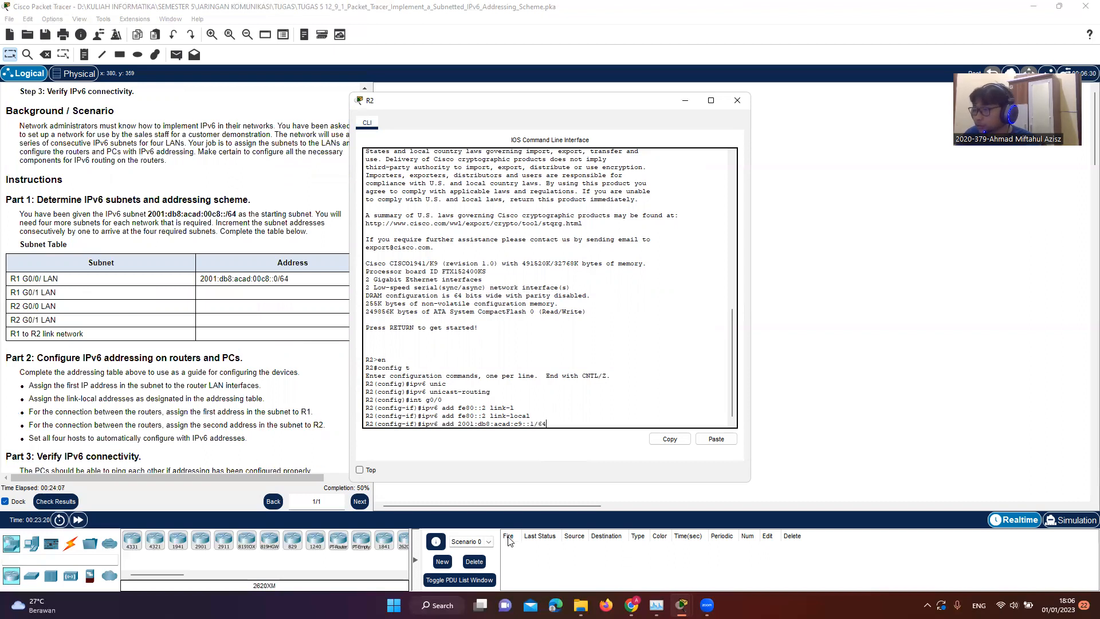
key("Return")
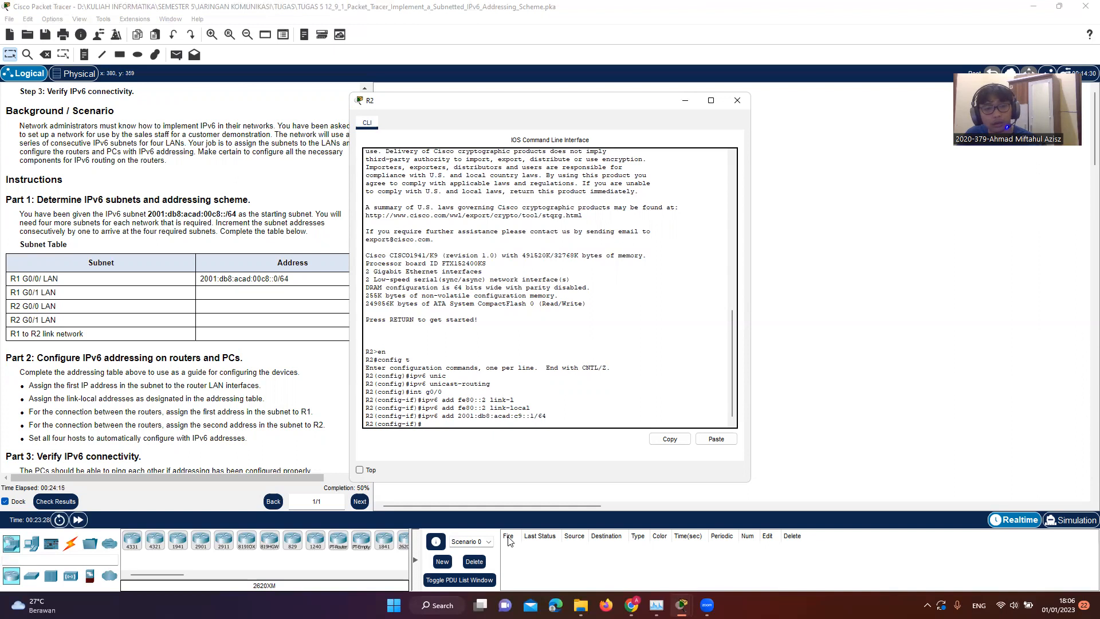
Reuse the last address command with subnet ca to assign 2001:db8:acad:ca::1/64 to R2's g0/0 interface
key("Up")
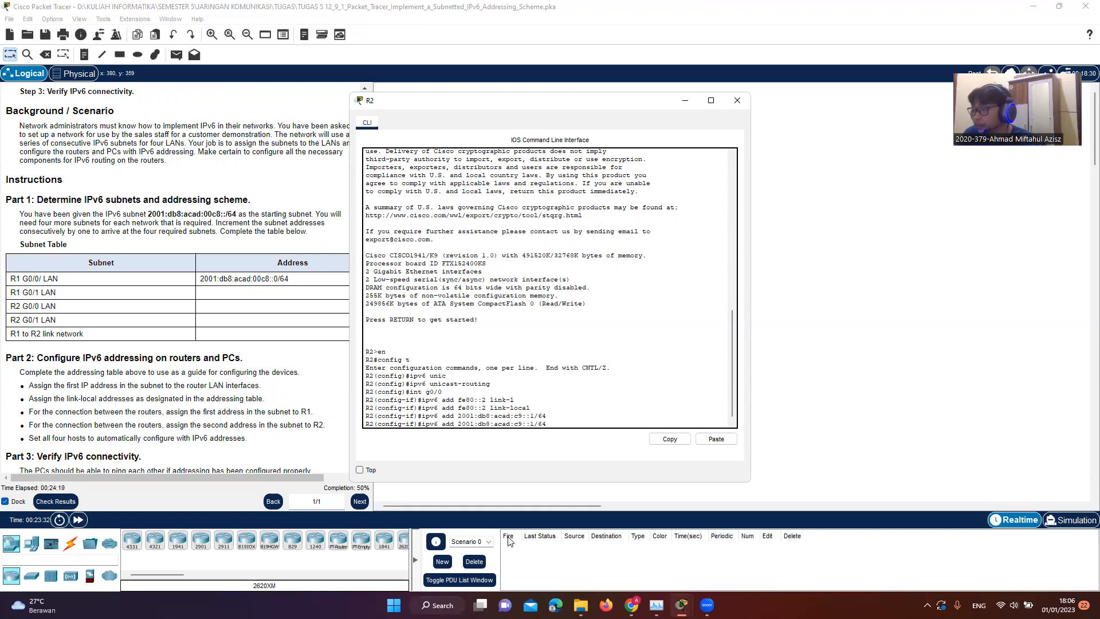
key("Return")
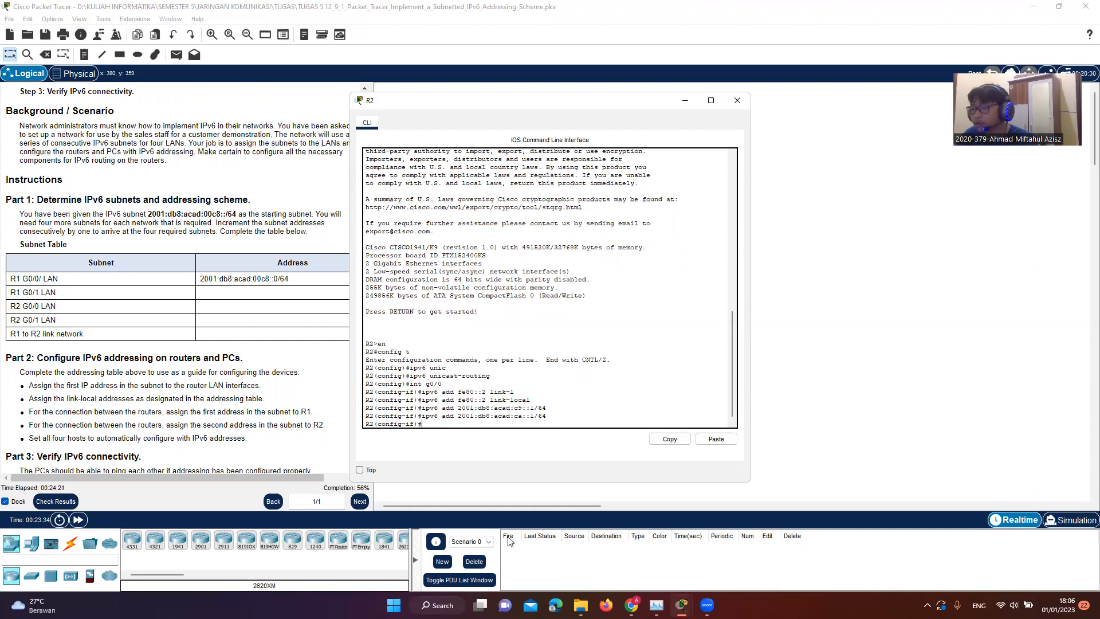
Enable R2's g0/0 interface with the no shutdown command
type("no s")
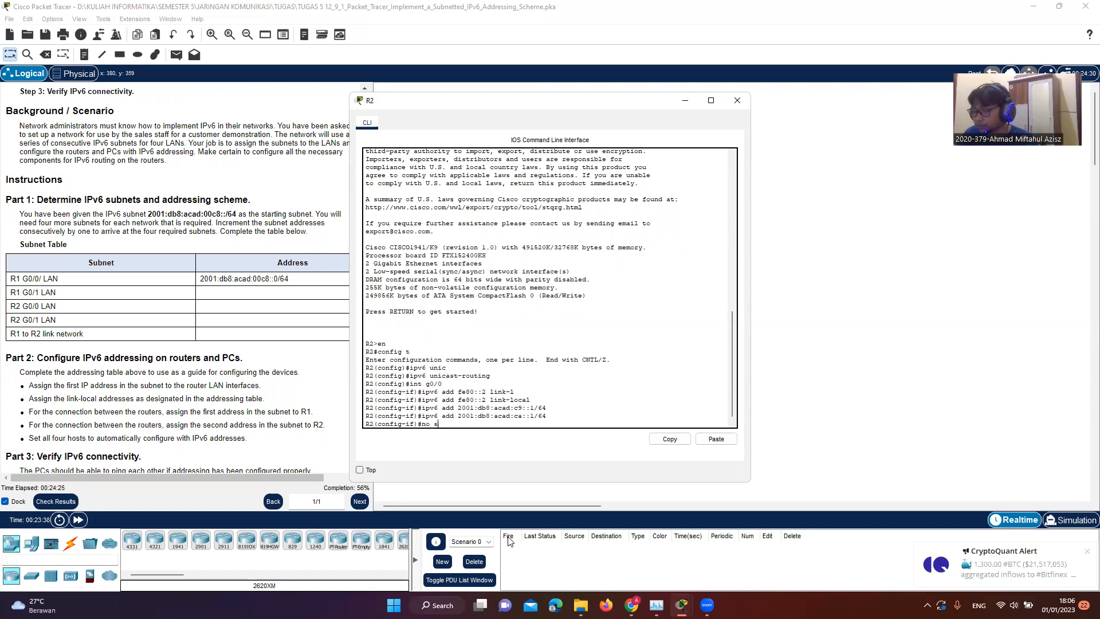
type("ghh")
key("Return")
key("Return")
Enter configuration mode for g0/1 on R2 and assign it the link-local address fe80::2
key("Up")
key("Up")
key("Up")
key("Up")
key("Up")
key("Up")
key("BackSpace")
type("1")
key("Return")
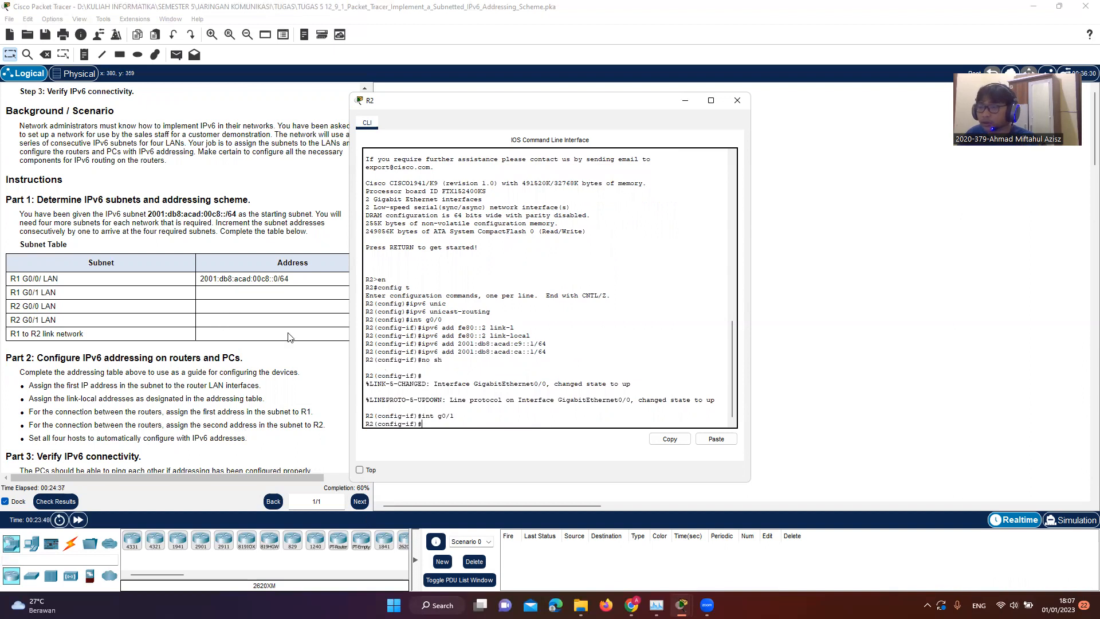
key("Up")
key("Up")
key("Up")
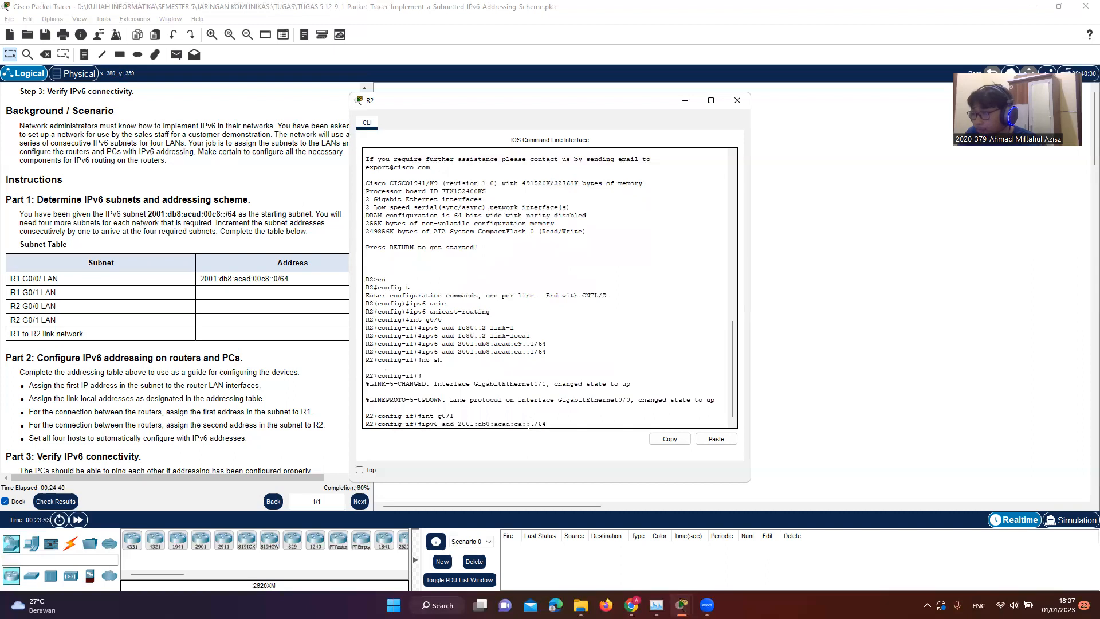
key("Up")
key("Return")
Assign the address 2001:db8:acad:cb::1/64 to R2's g0/1 interface and enable the interface with no shutdown
key("Up")
key("Up")
key("Up")
key("Up")
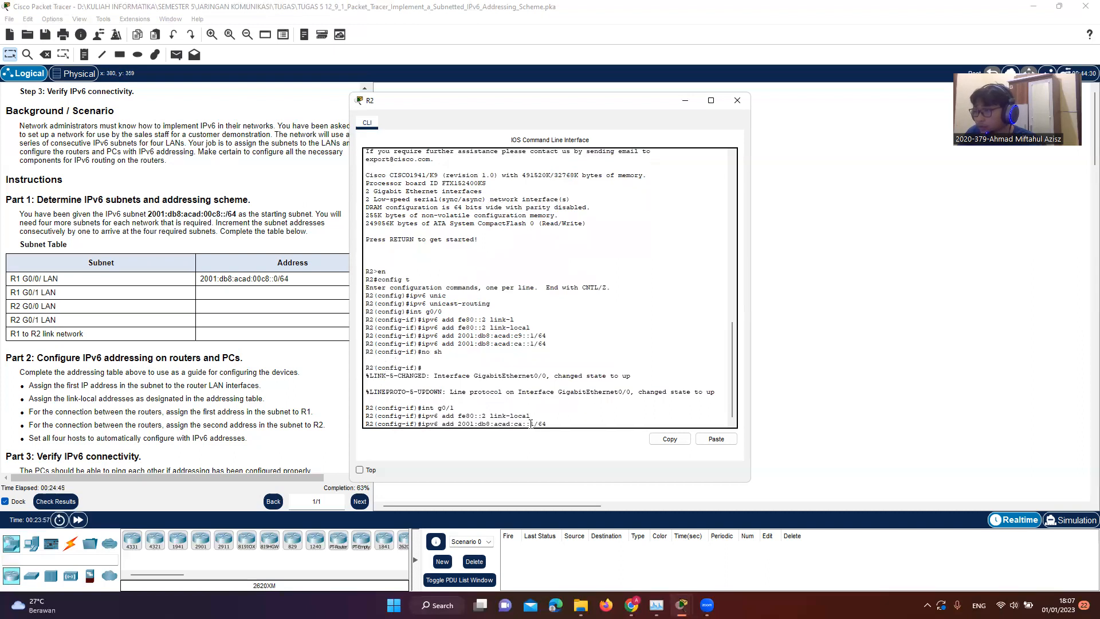
key("BackSpace")
type("b")
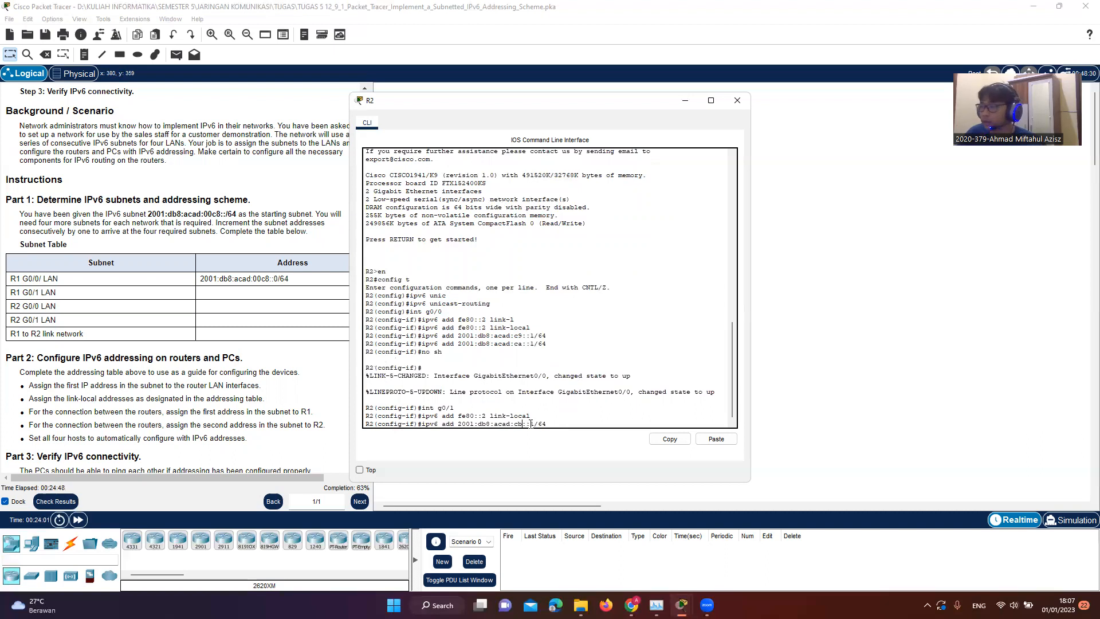
key("Return")
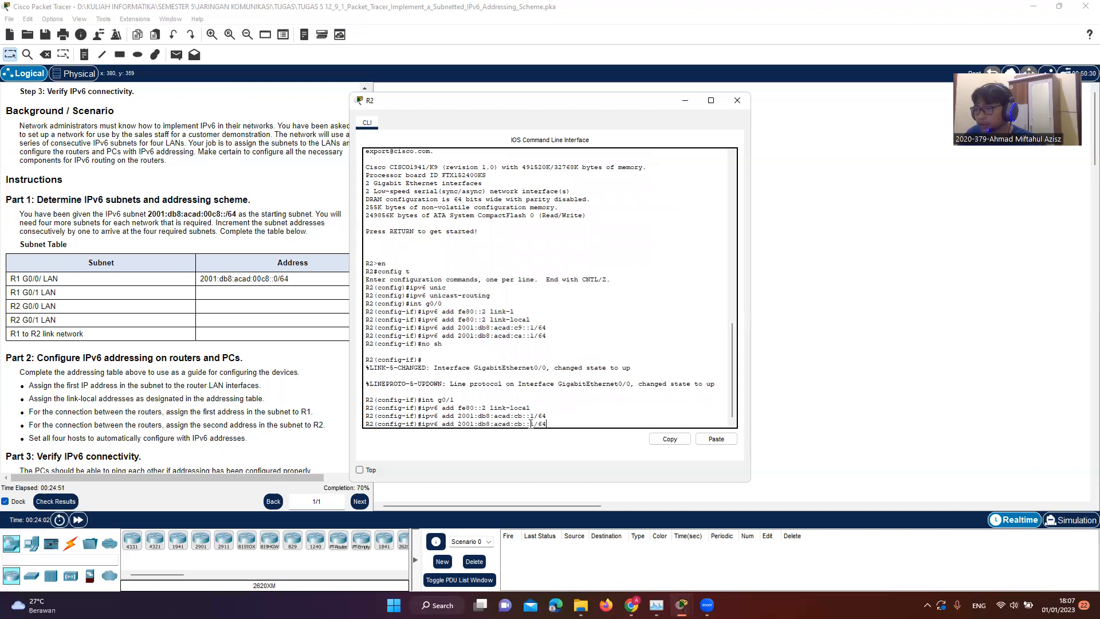
type("no sh")
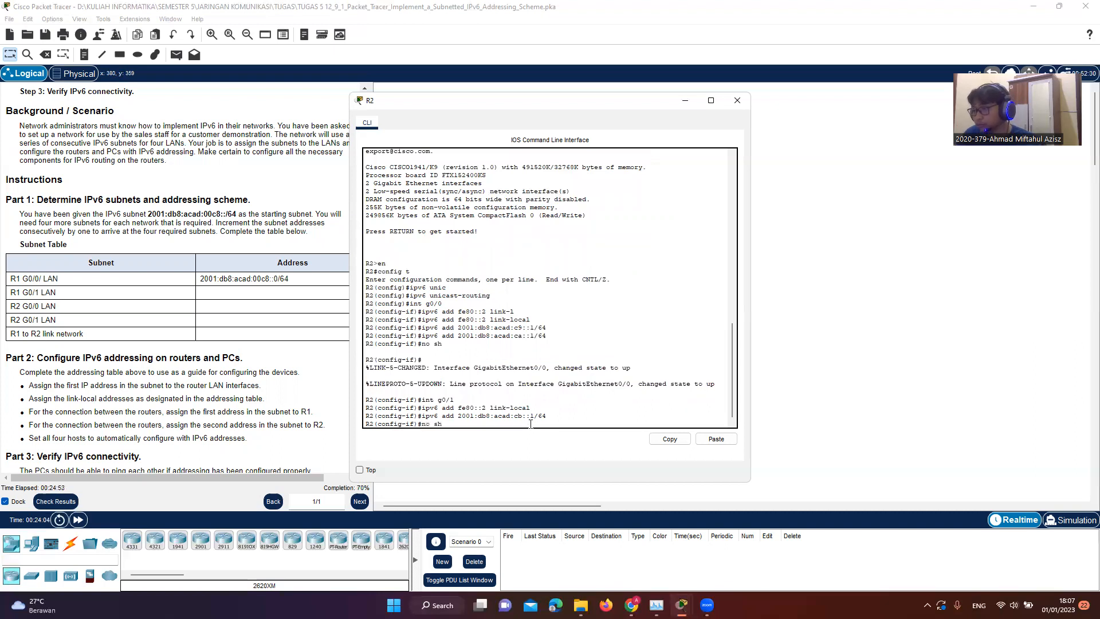
key("Return")
Enter configuration mode for s0/0/0 on R2 and assign it the link-local address fe80::2
key("Up")
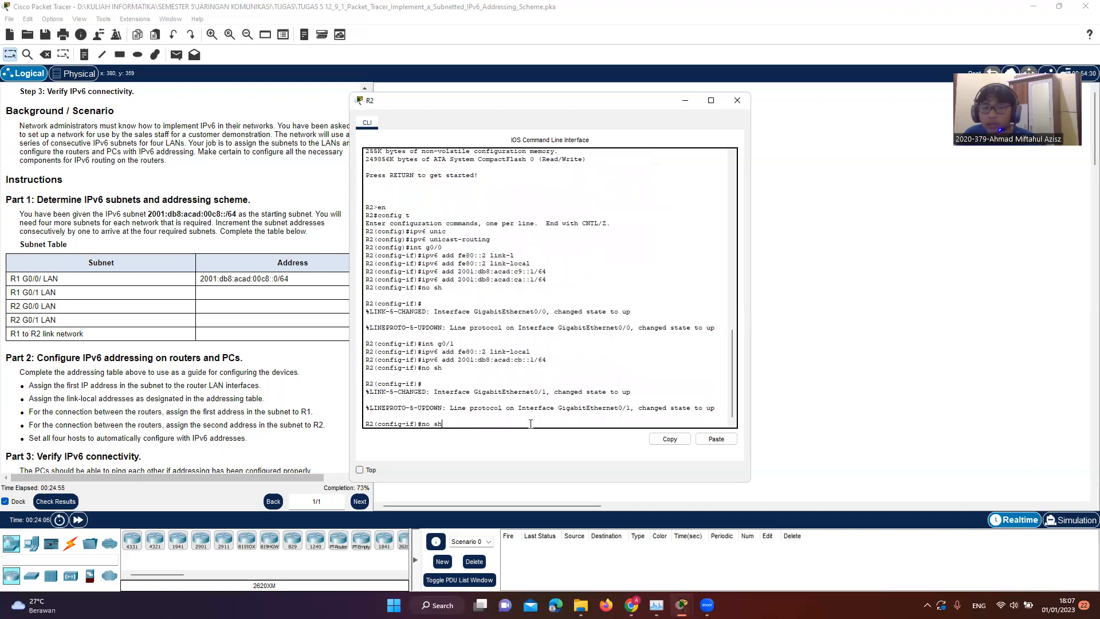
key("BackSpace")
key("BackSpace")
key("BackSpace")
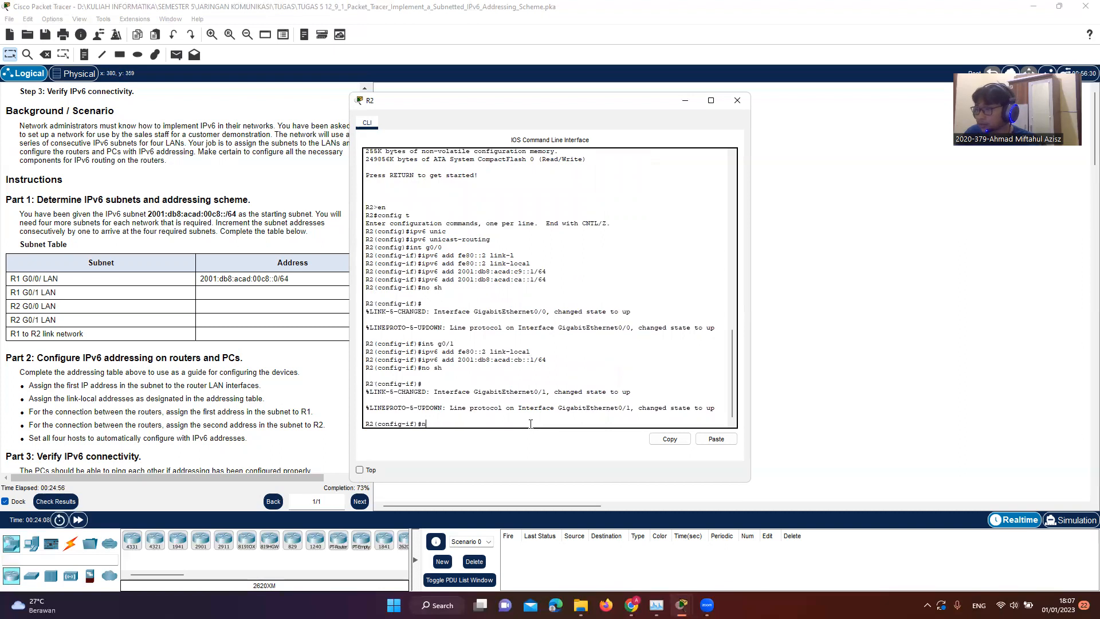
type("int s0/0/0")
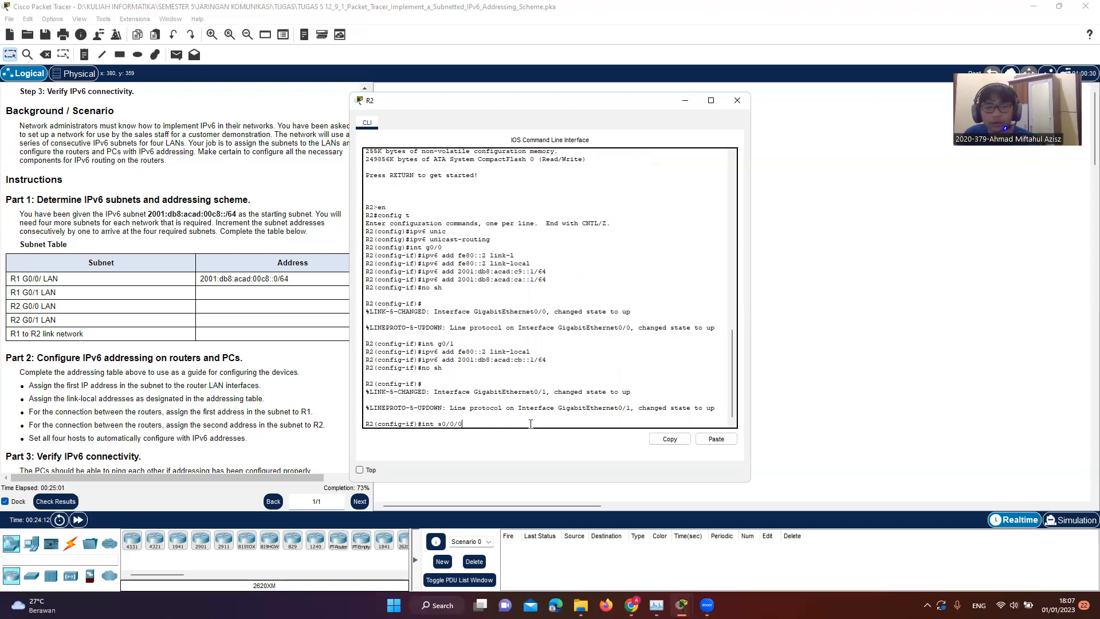
key("Return")
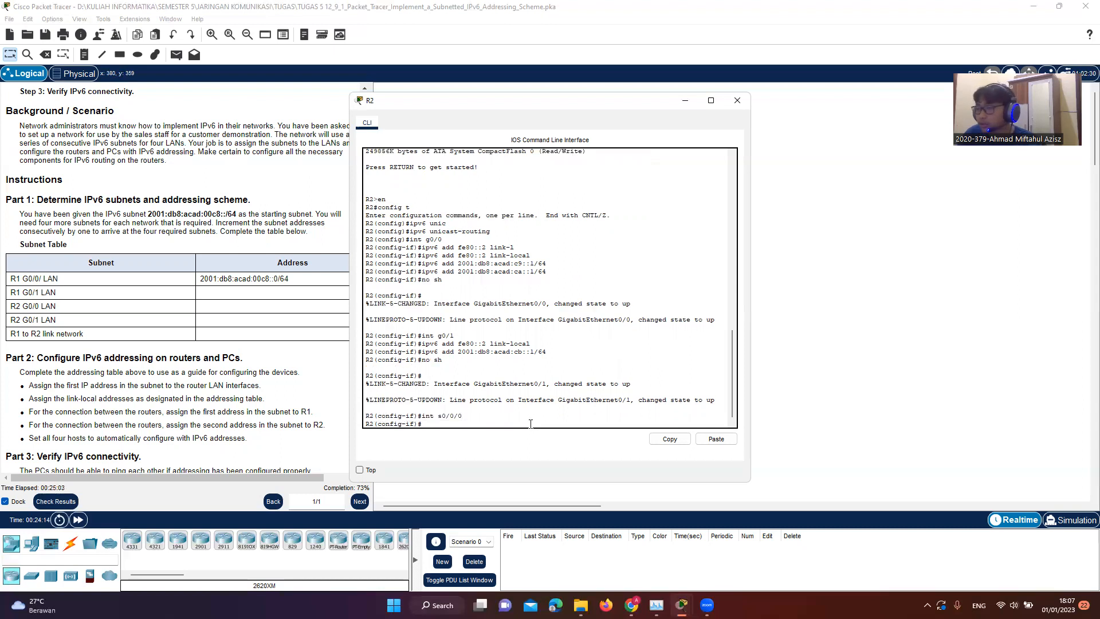
type("ipv")
key("BackSpace")
key("BackSpace")
key("Up")
key("Up")
key("Up")
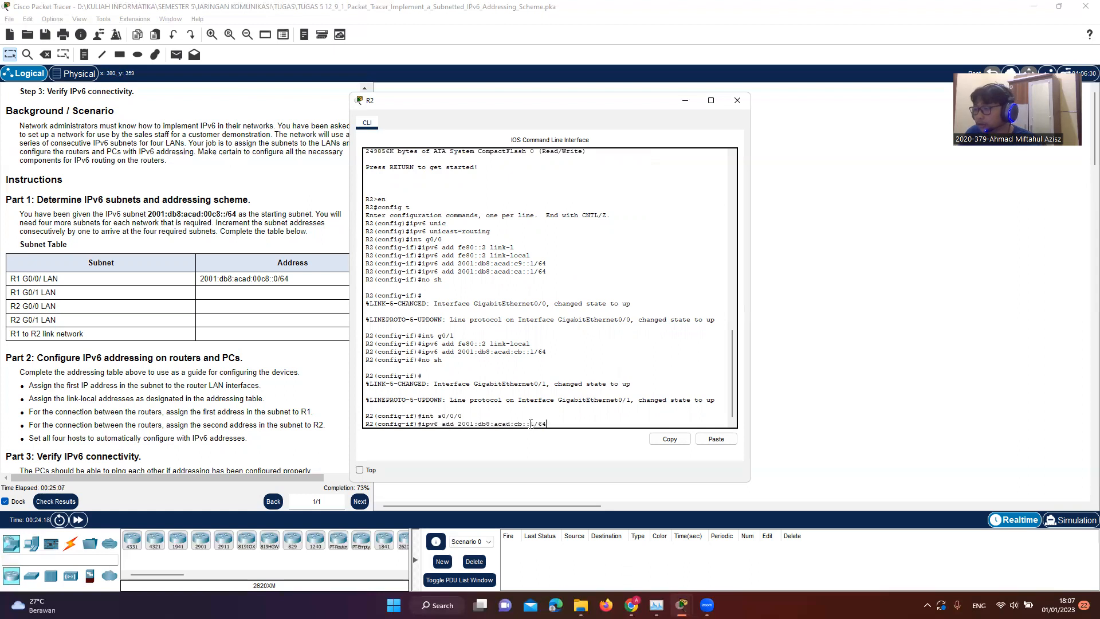
key("Up")
key("Return")
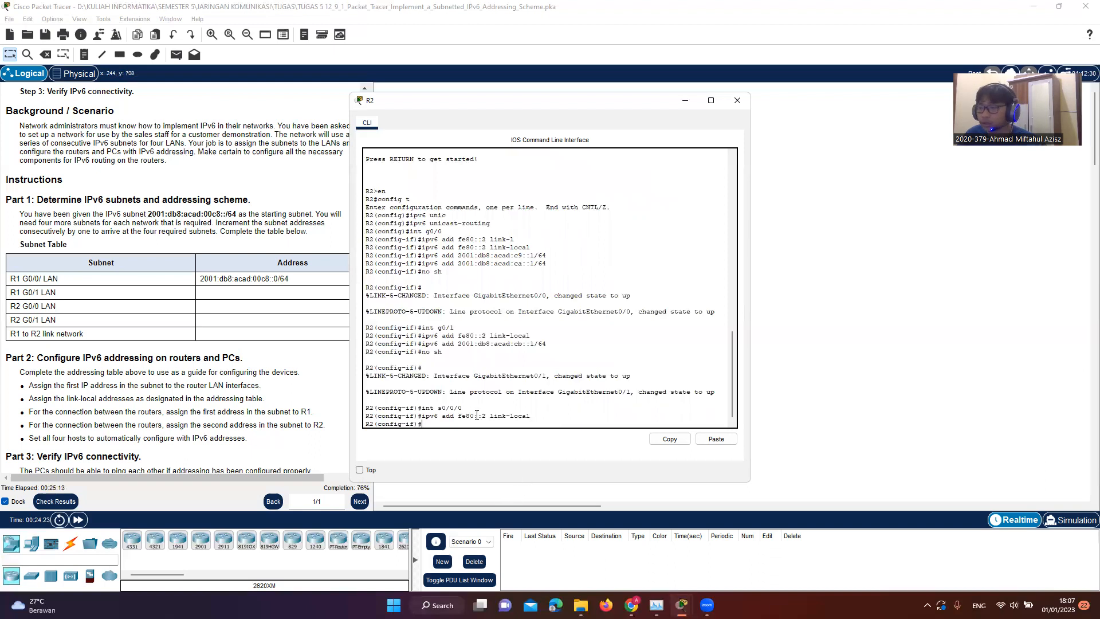
Assign the address 2001:db8:acad:cc::2/64 to R2's s0/0/0 interface and enable the interface with no shutdown
key("Up")
key("Up")
key("Up")
key("Up")
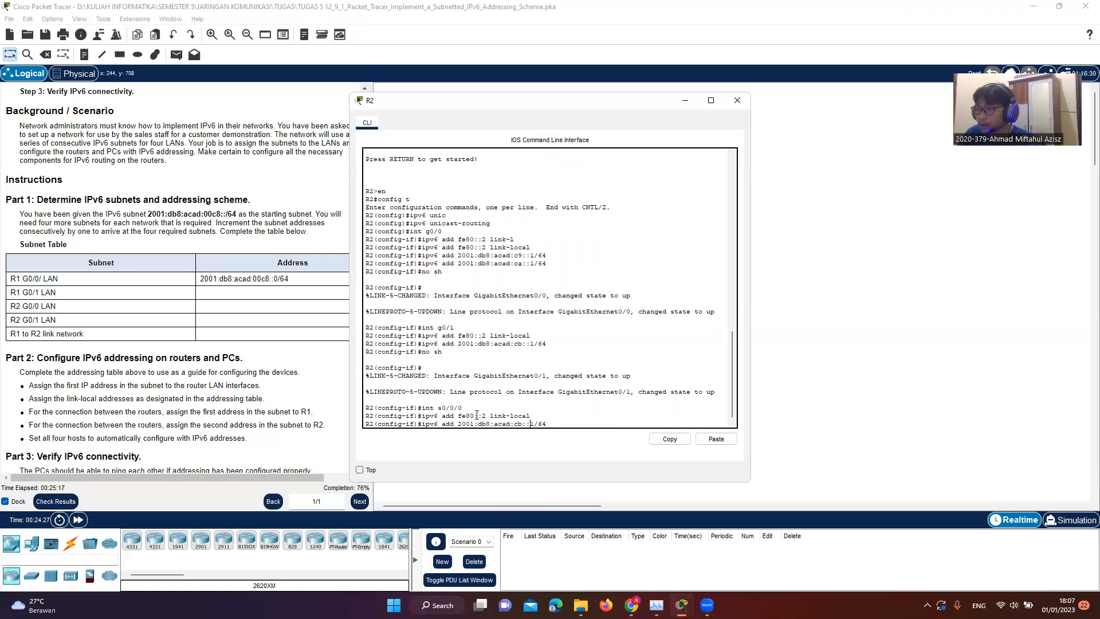
key("BackSpace")
type("c")
key("Right")
key("Right")
key("Delete")
type("2")
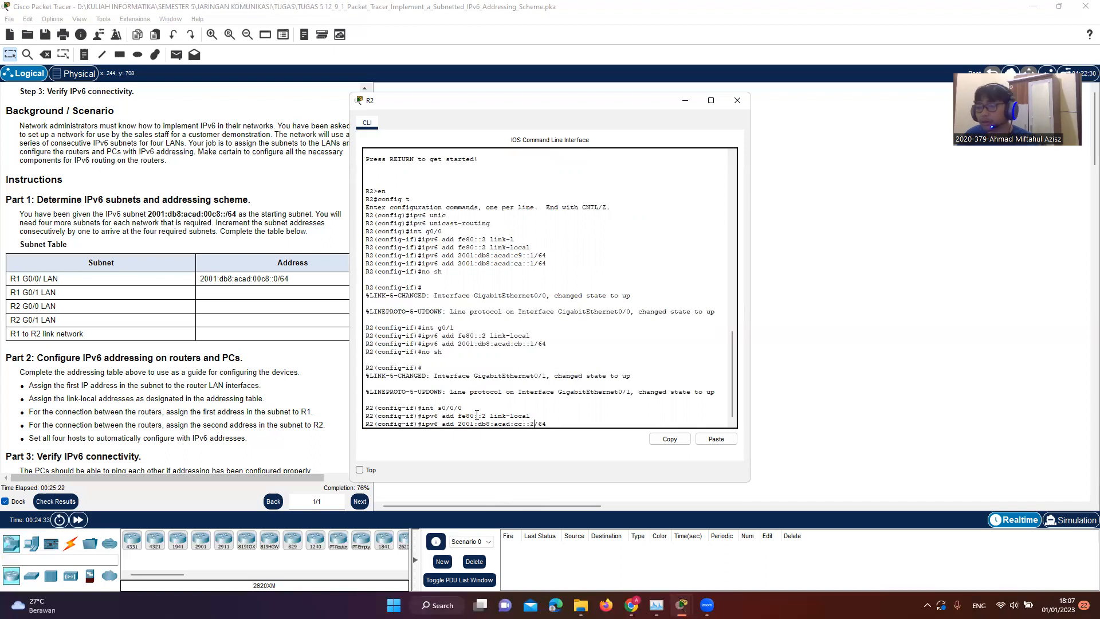
key("Return")
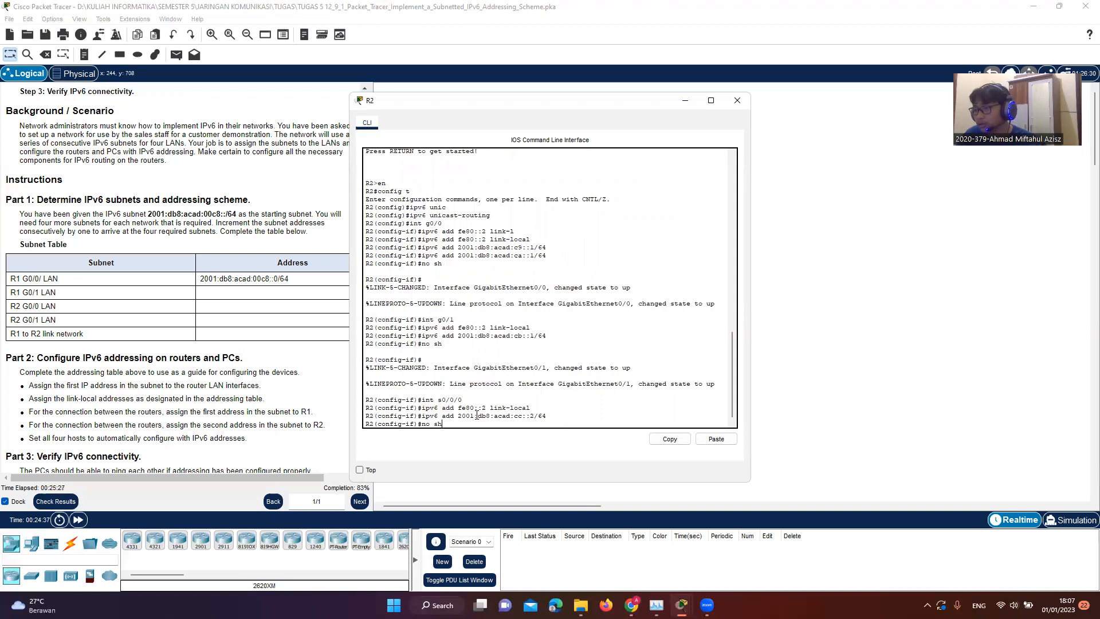
key("Return")
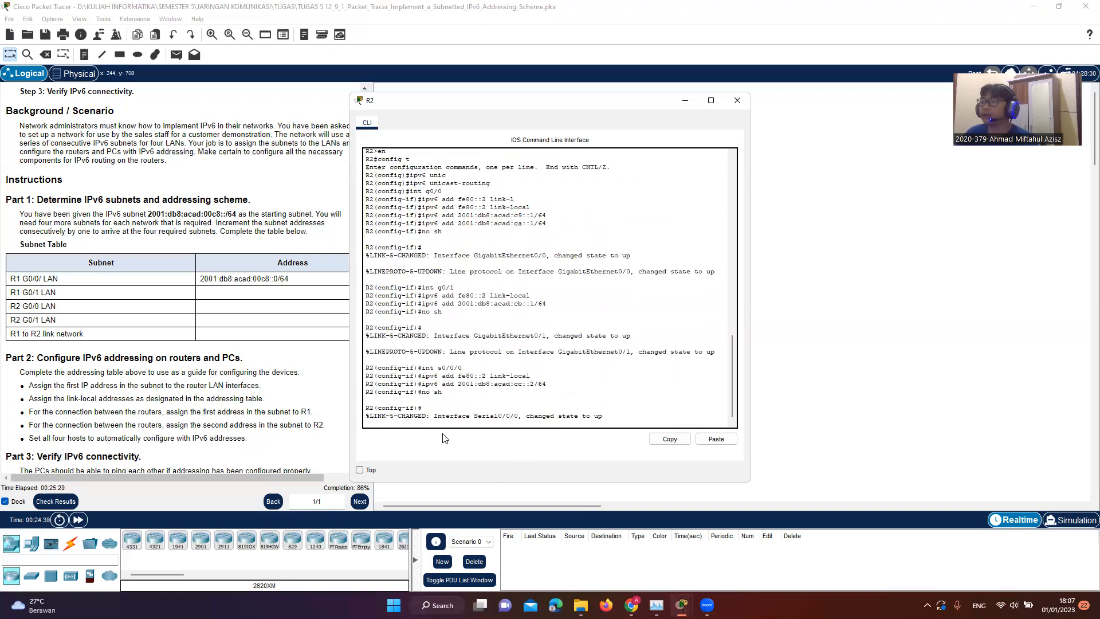
key("Return")
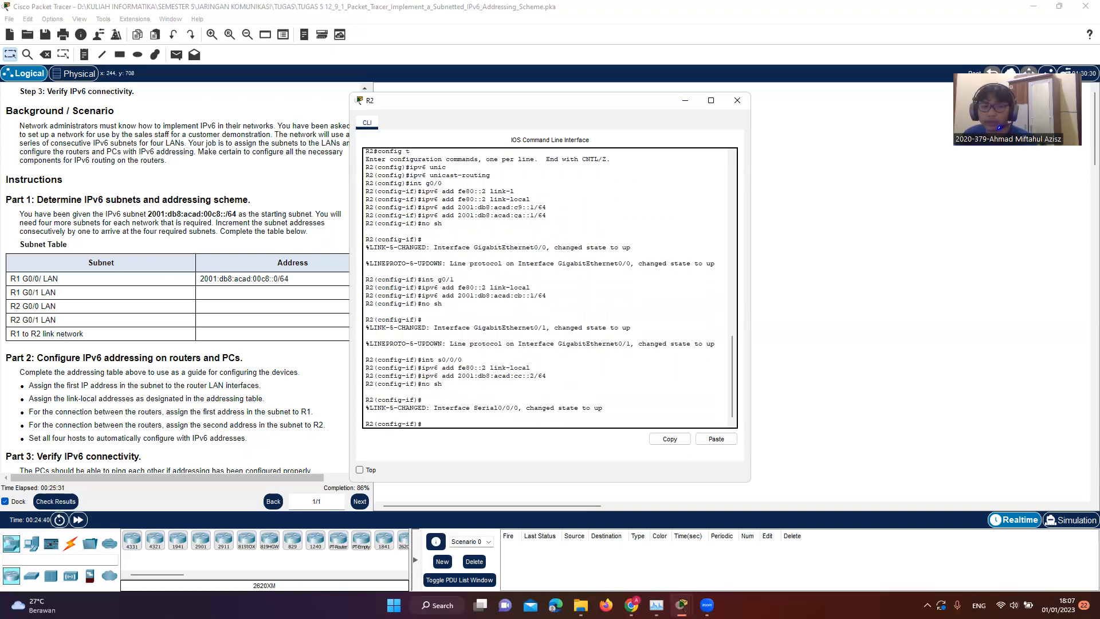
Set PC1's IPv6 configuration to Automatic, following the lab instruction for the hosts
scroll(122, 388, "down", 1)
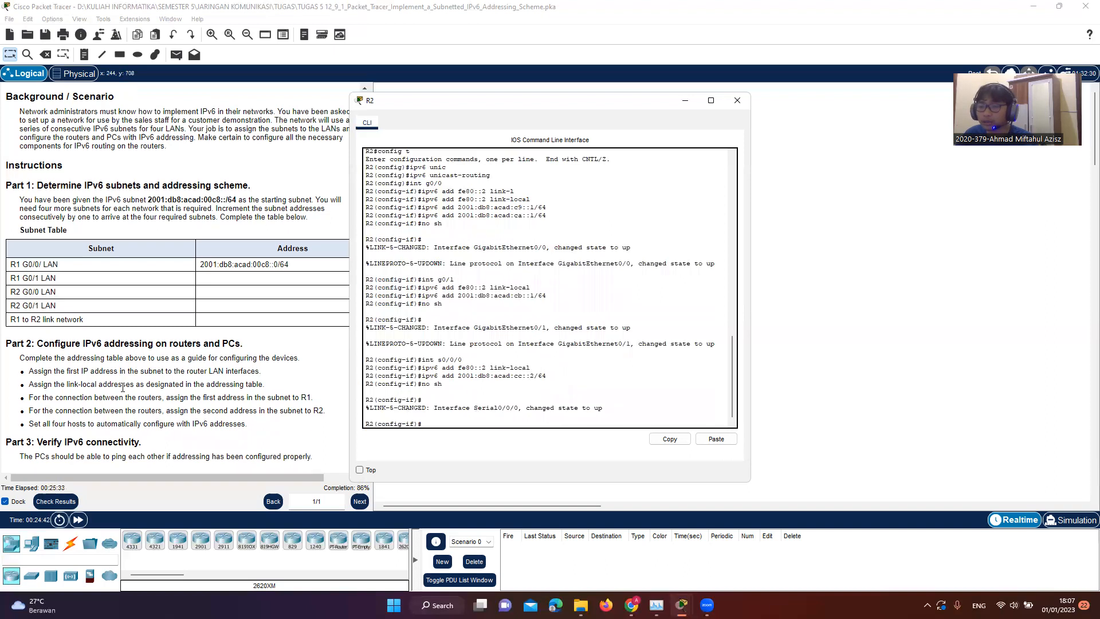
left_click_drag(28, 424, 251, 424)
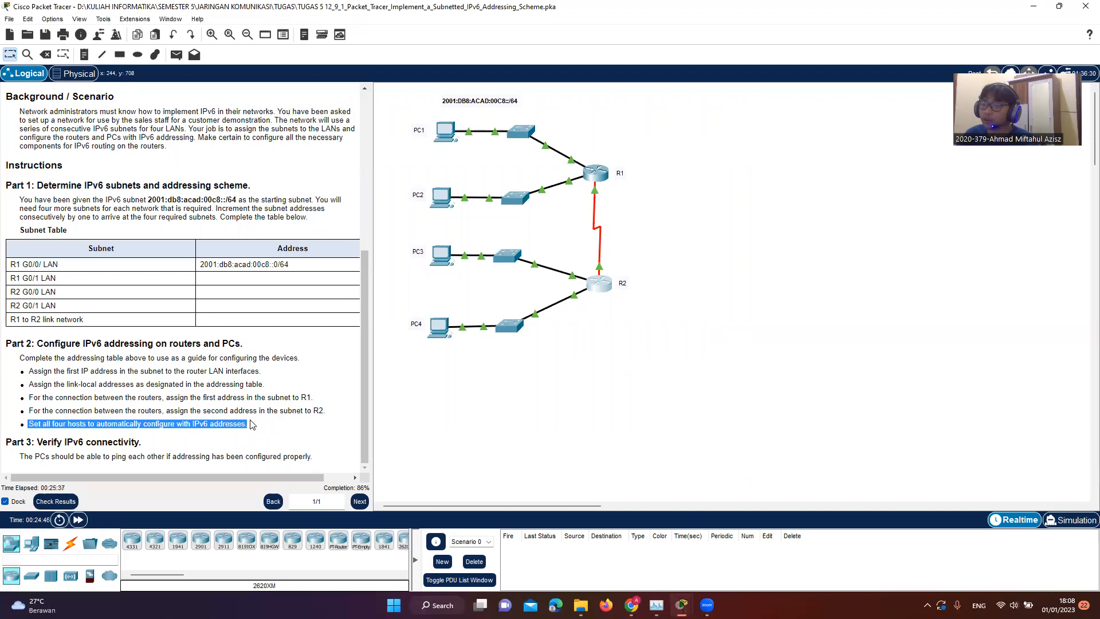
double_click(447, 140)
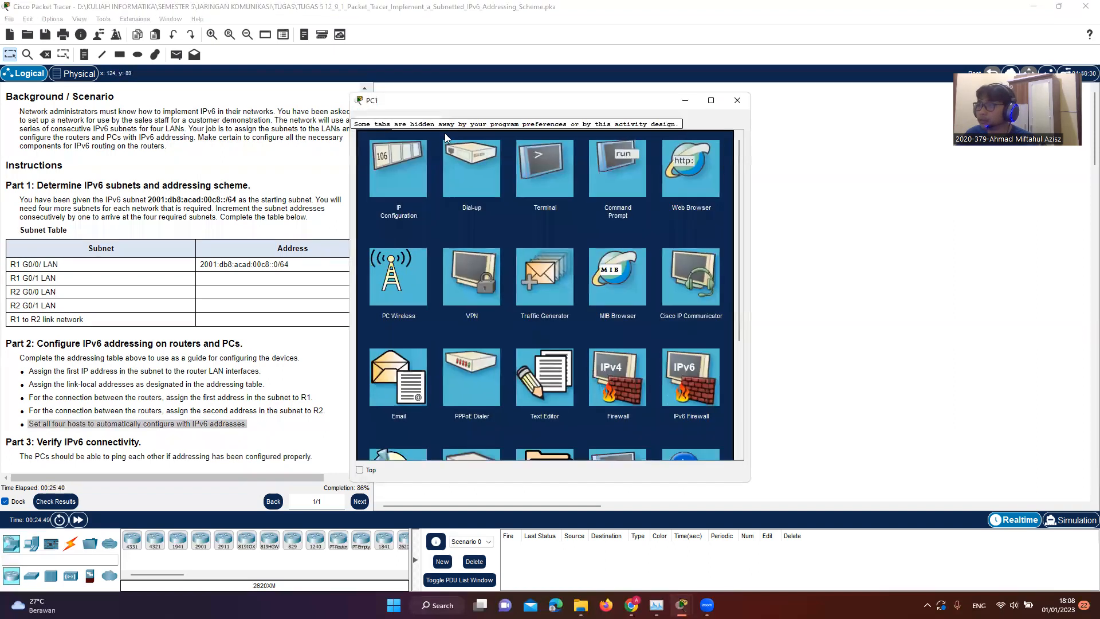
left_click(409, 166)
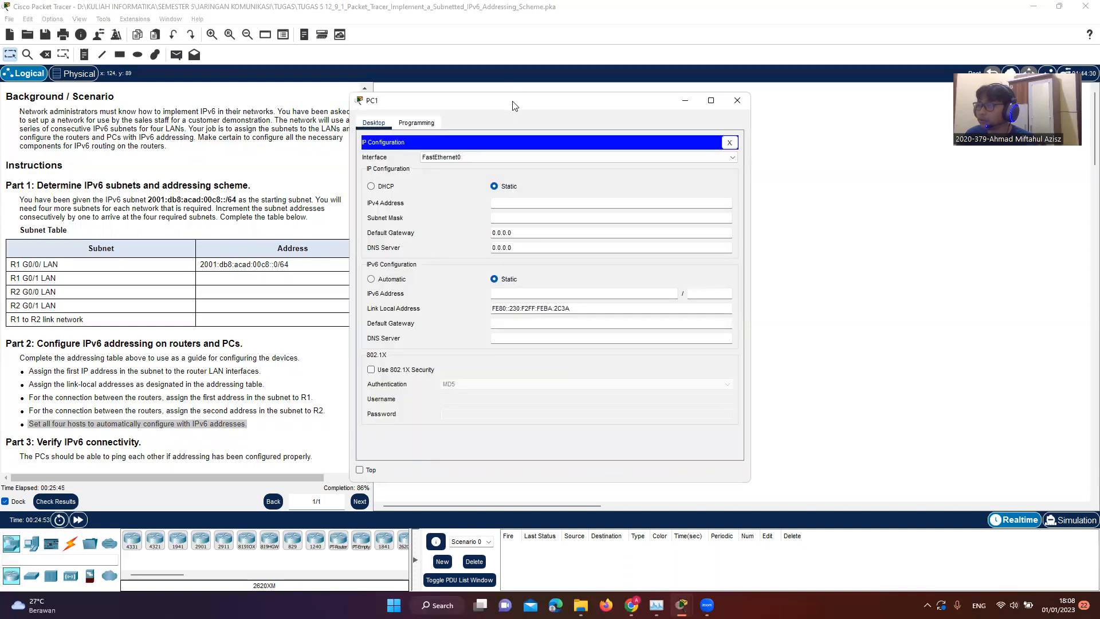
left_click_drag(531, 105, 655, 106)
left_click(521, 280)
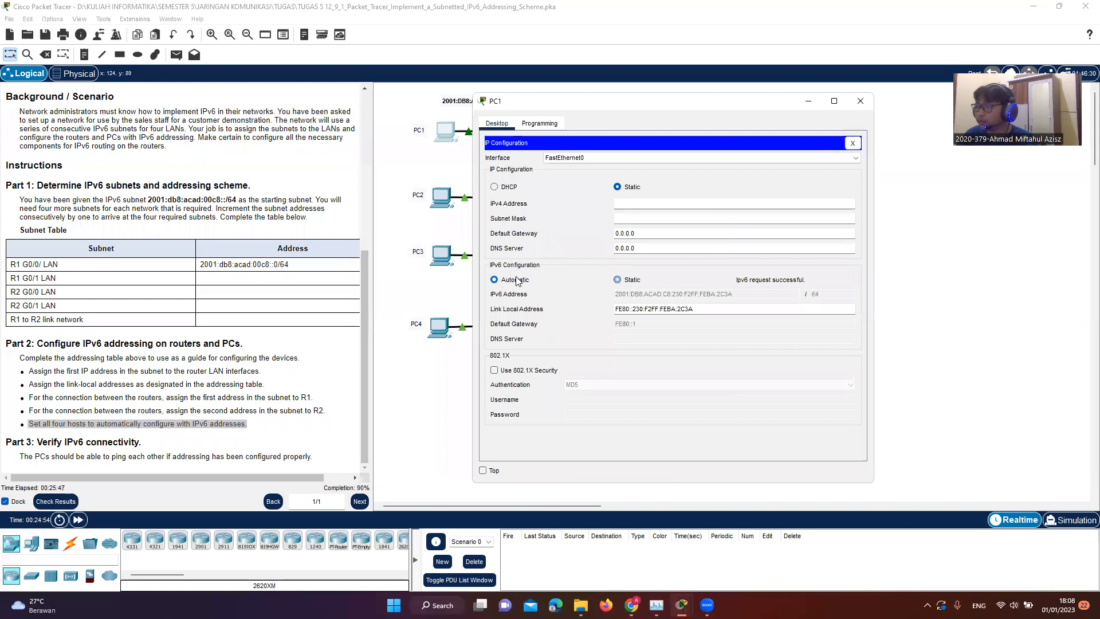
left_click(860, 101)
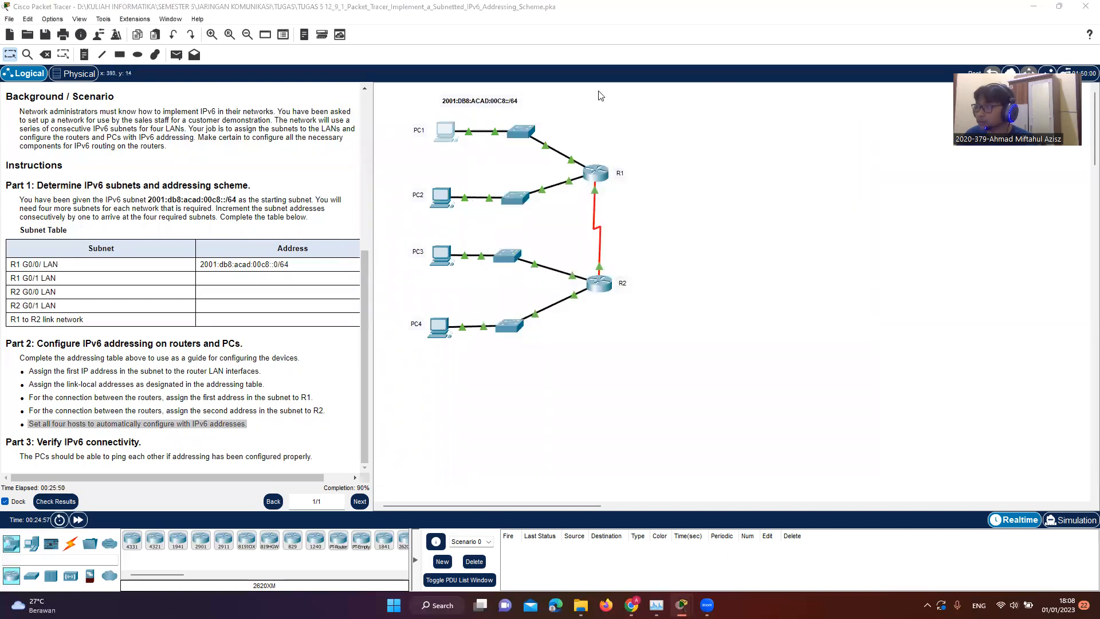
Set PC2's IPv6 configuration to Automatic and close its window
left_click(436, 194)
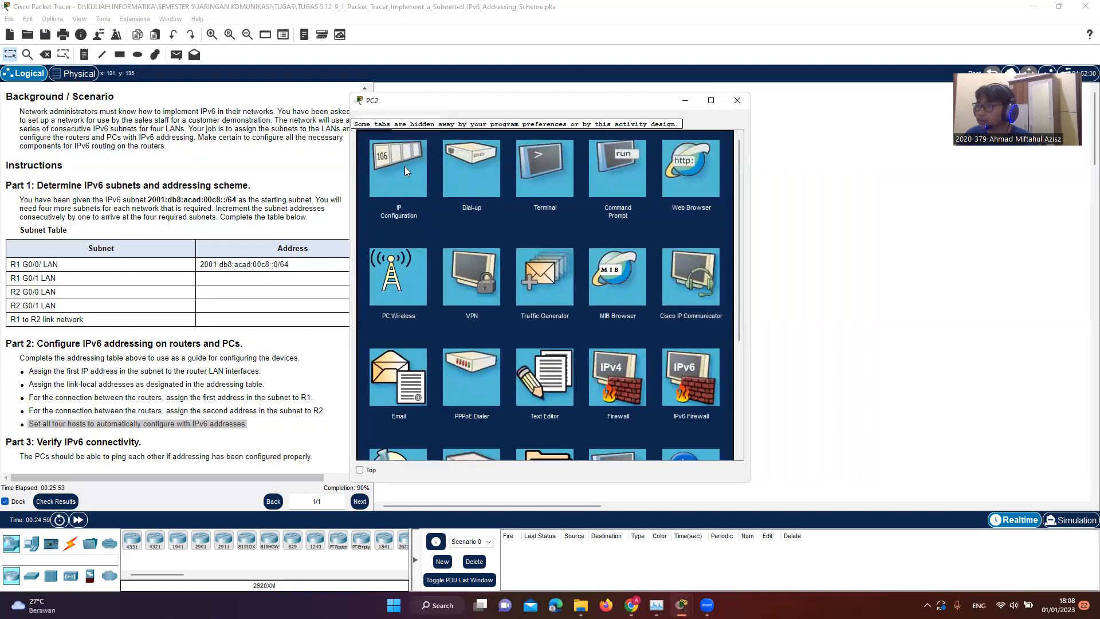
left_click(405, 166)
left_click(394, 280)
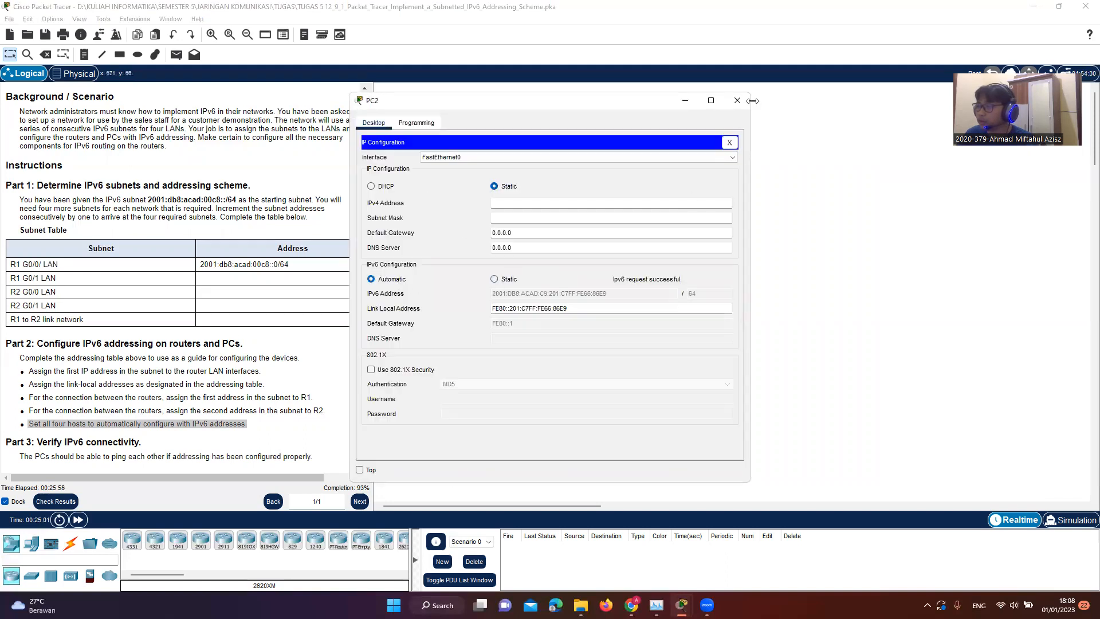
left_click(737, 101)
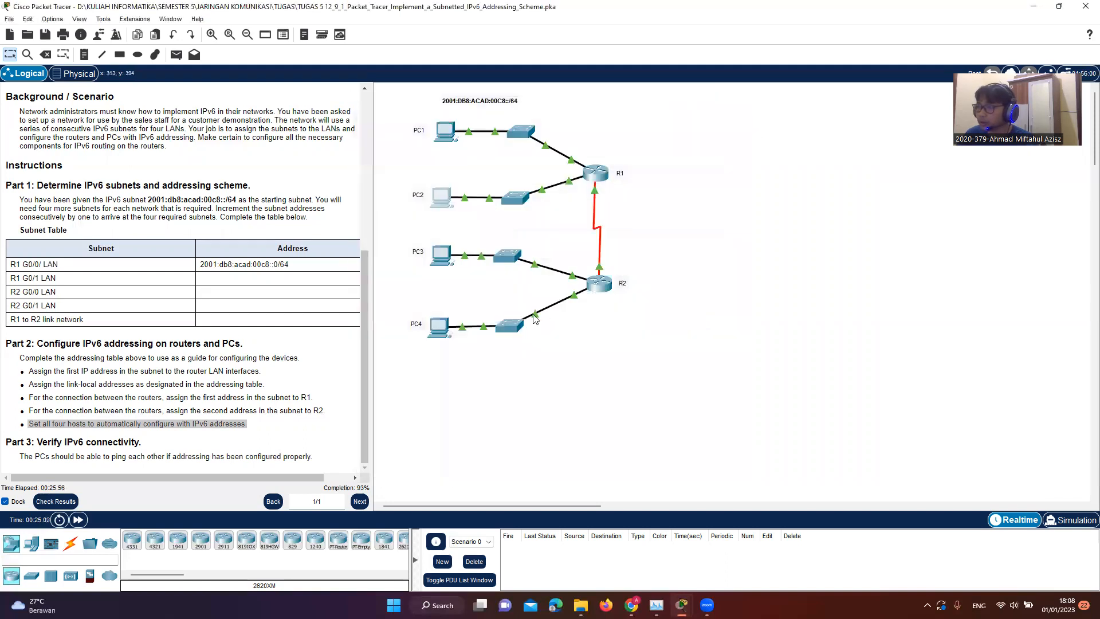
Set PC3's IPv6 configuration to Automatic and close its window
left_click(441, 255)
left_click(392, 171)
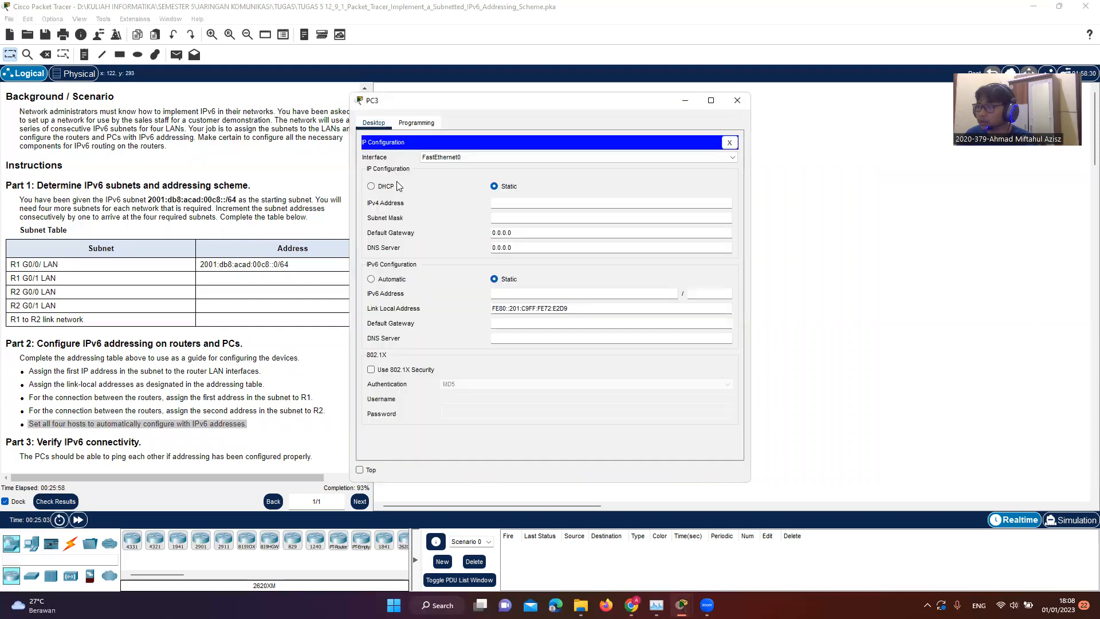
left_click(395, 279)
left_click(738, 101)
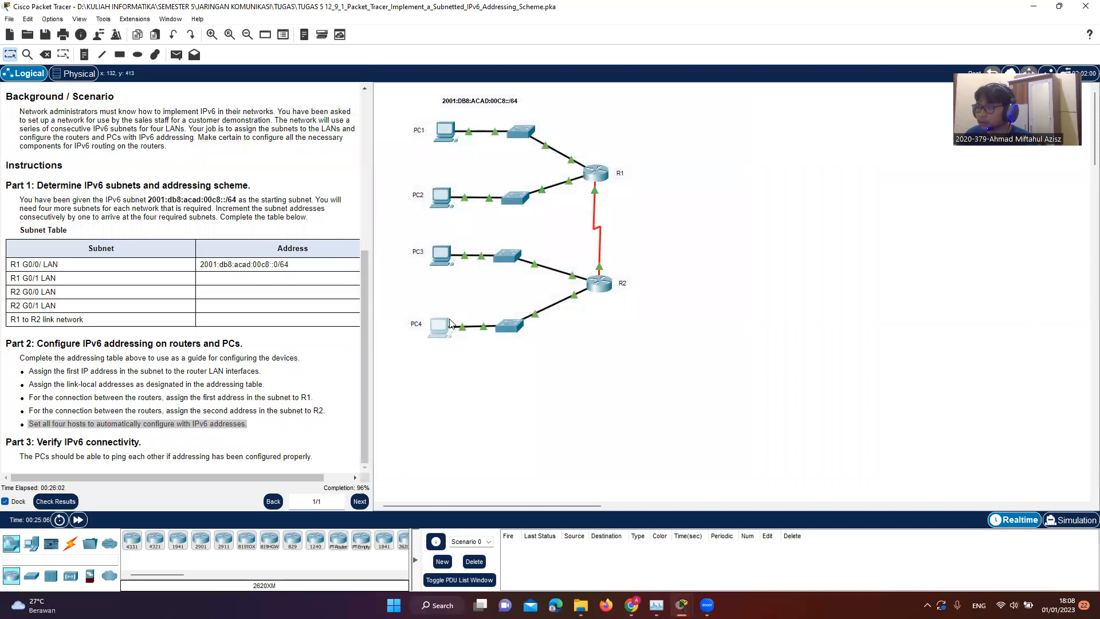
Set PC4's IPv6 configuration to Automatic and close its window
left_click(450, 324)
left_click(401, 166)
left_click(394, 281)
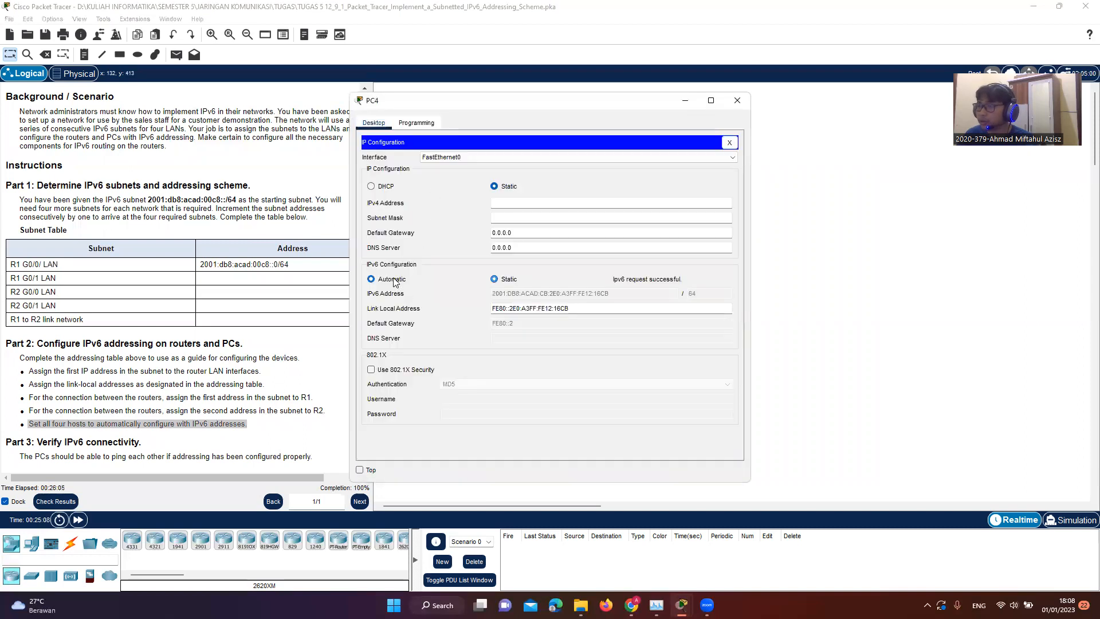
left_click(737, 103)
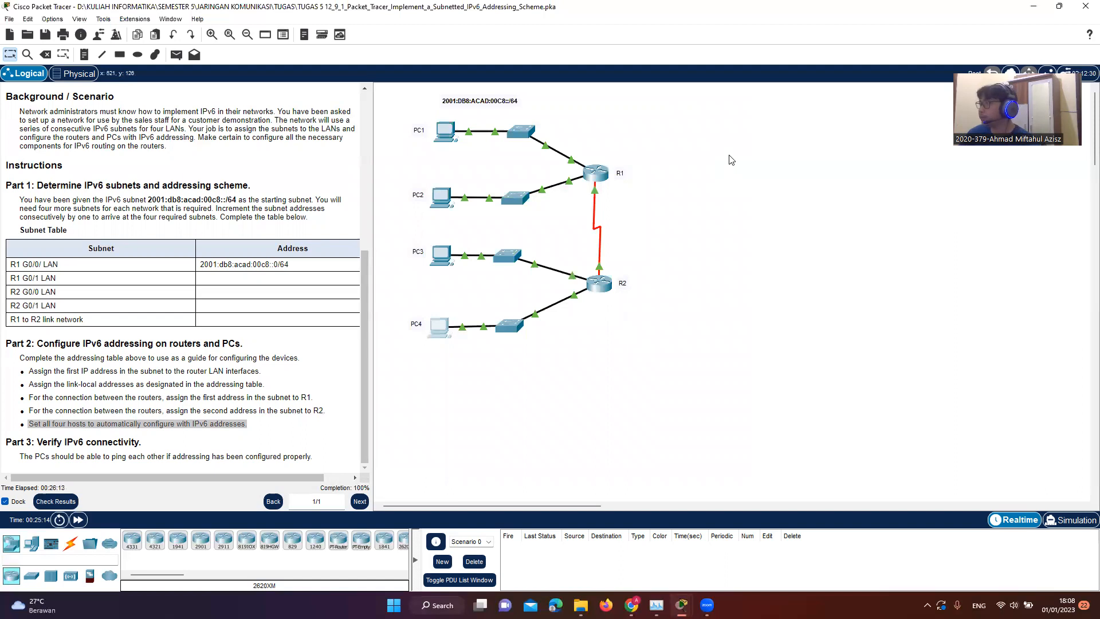
left_click_drag(740, 103, 571, 367)
left_click_drag(676, 122, 610, 365)
left_click_drag(459, 378, 407, 106)
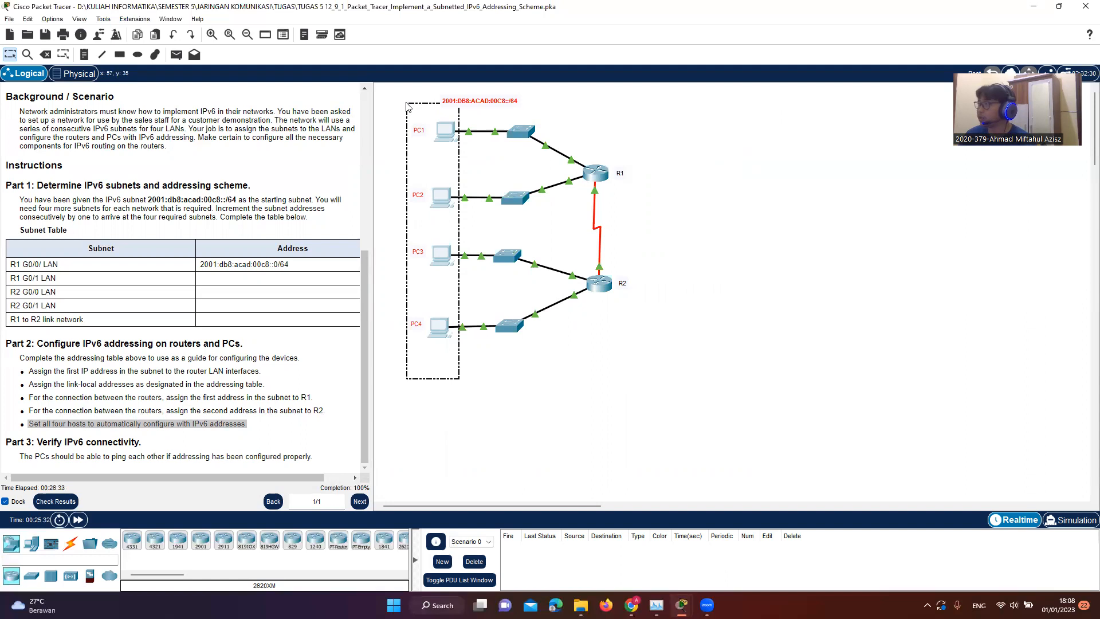
left_click_drag(407, 103, 406, 103)
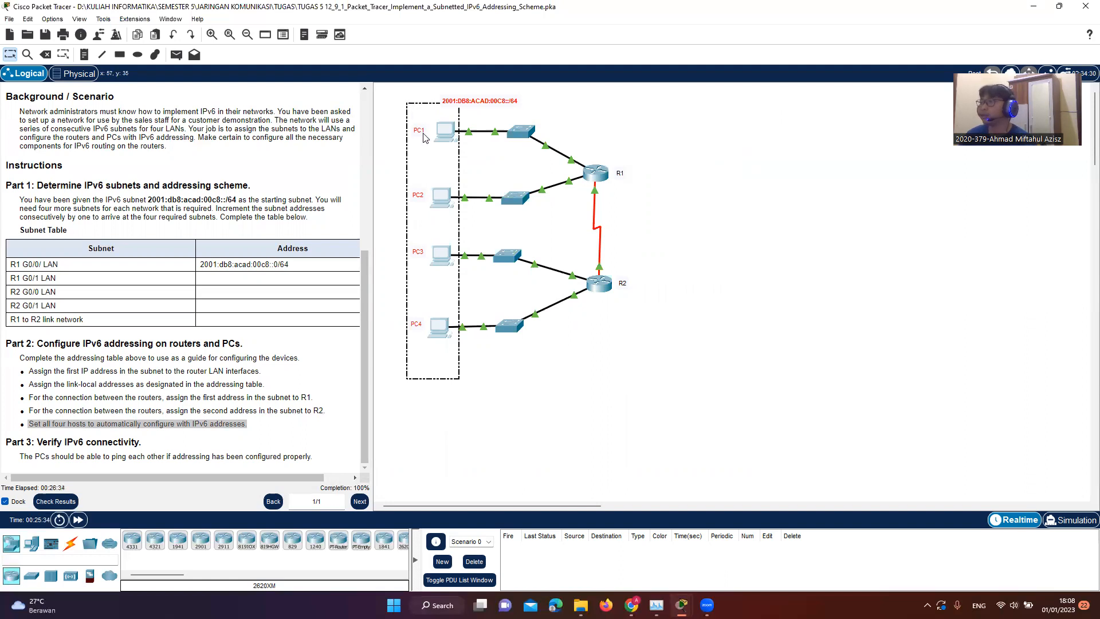
left_click_drag(736, 119, 602, 366)
left_click(602, 366)
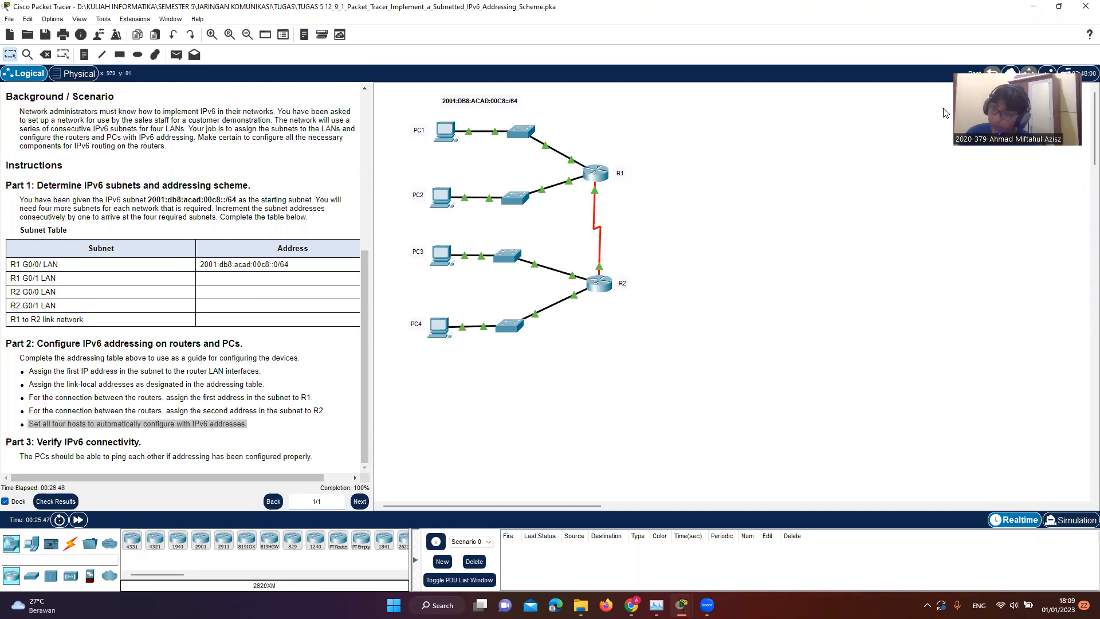
mouse_move(708, 604)
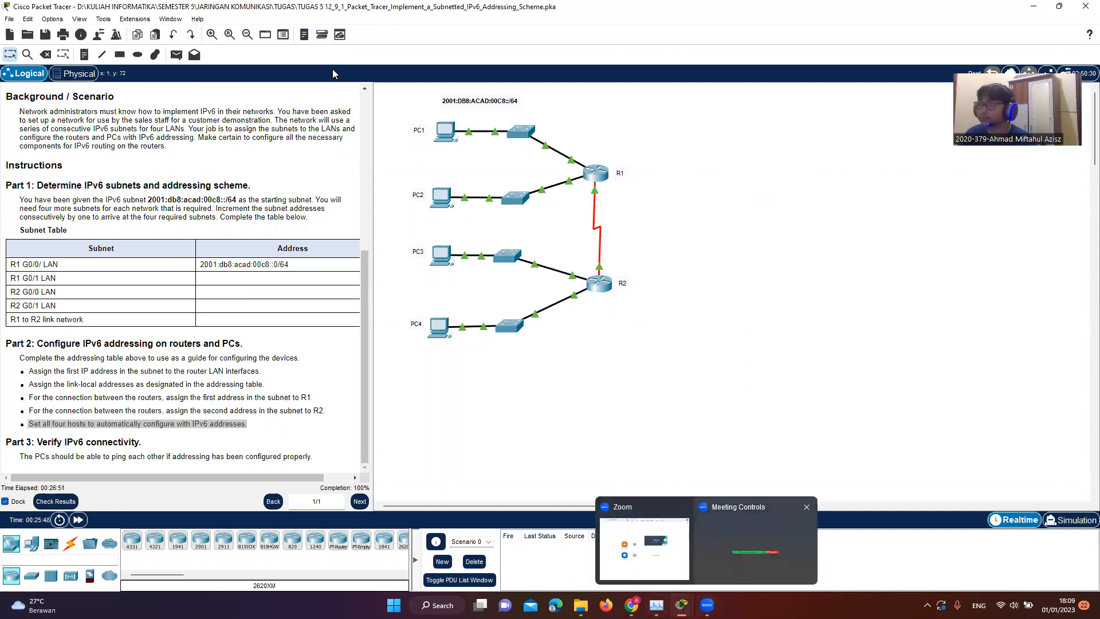